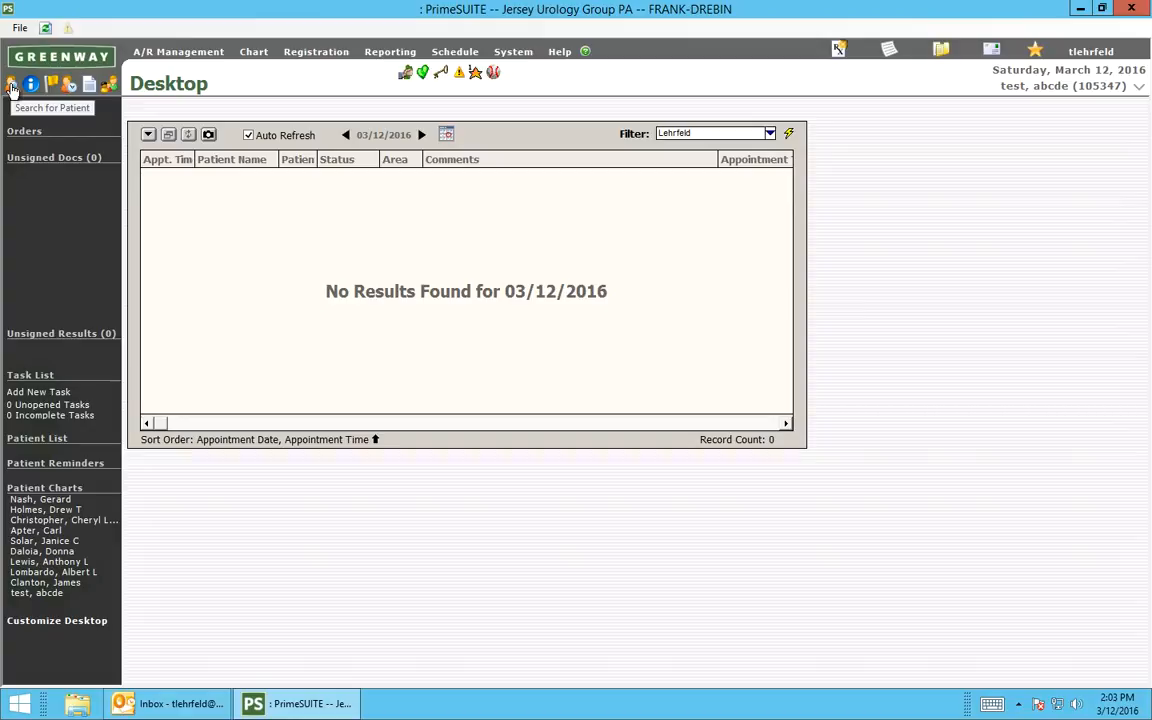
Search for patients with the last name "test" and open the female test patient's chart.
{"action": "left_click", "coordinate": [11, 87]}
{"action": "type", "text": "test"}
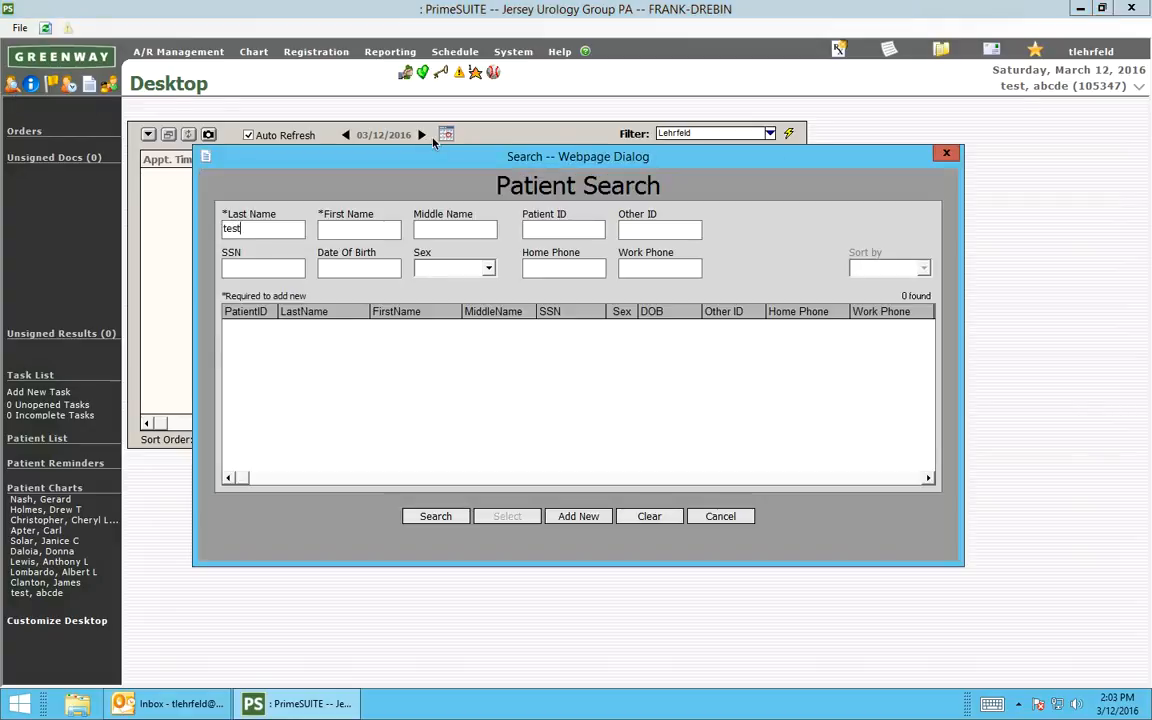
{"action": "key", "text": "Return"}
{"action": "double_click", "coordinate": [432, 326]}
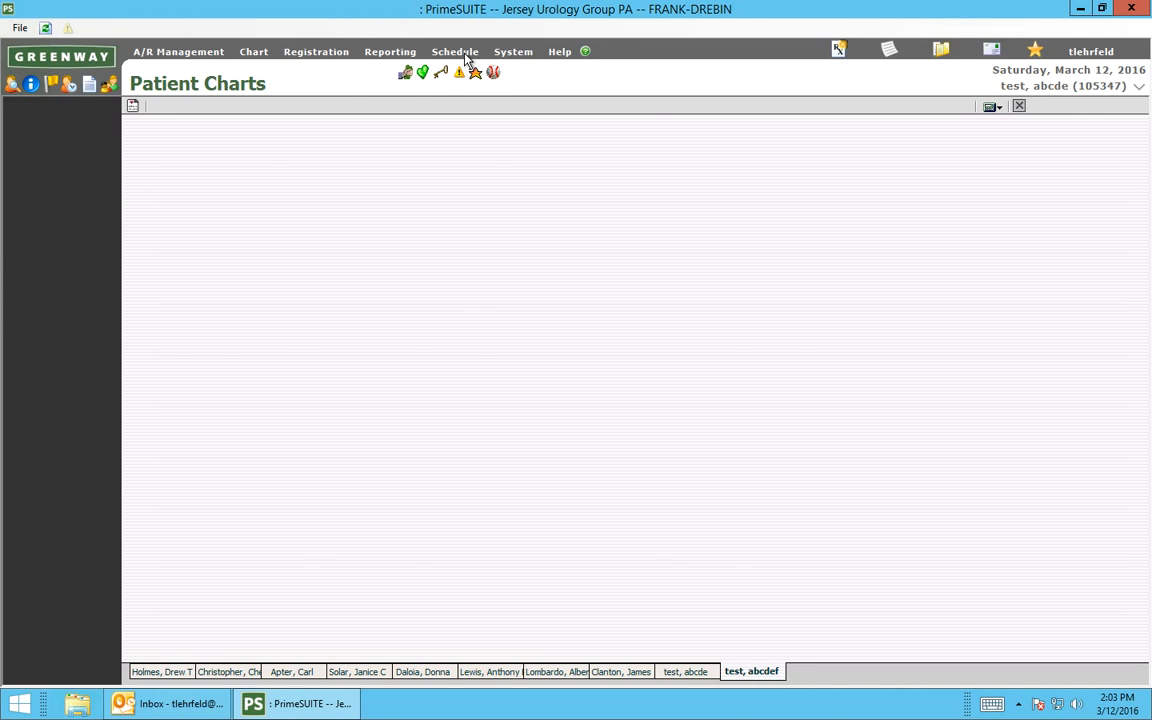
Open Appointment Scheduling for this patient and dismiss the appointment request and recall alert.
{"action": "left_click", "coordinate": [466, 57]}
{"action": "key", "text": "Return"}
{"action": "left_click", "coordinate": [465, 54]}
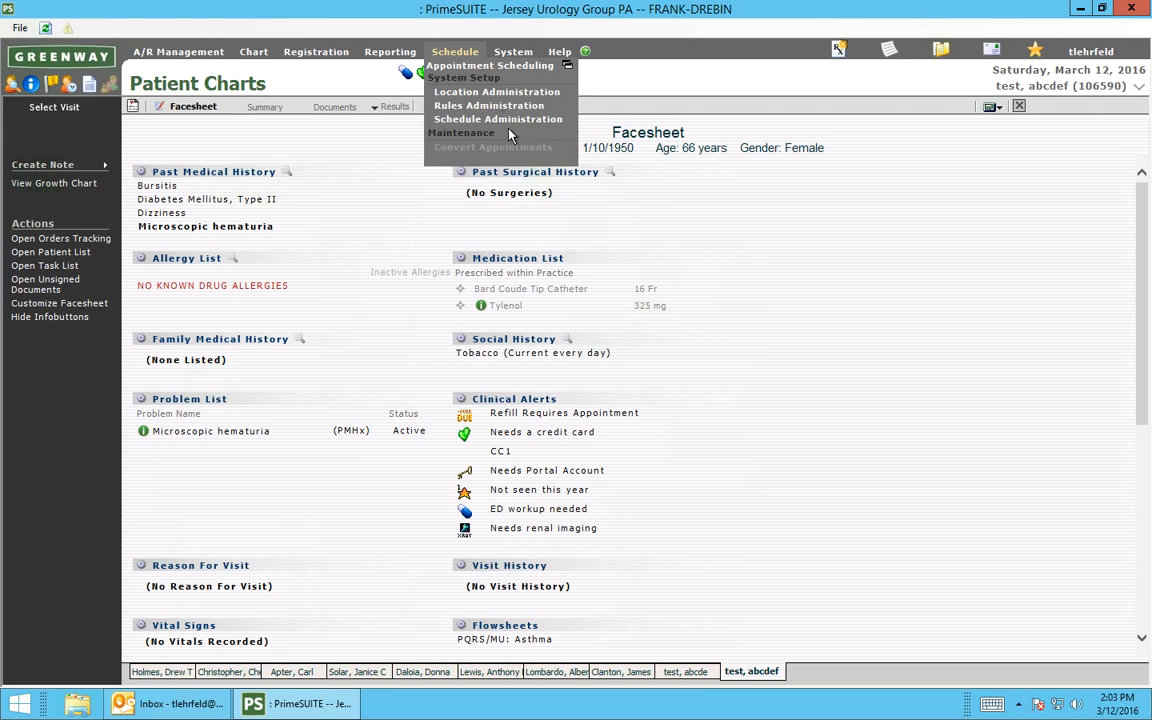
{"action": "left_click", "coordinate": [481, 68]}
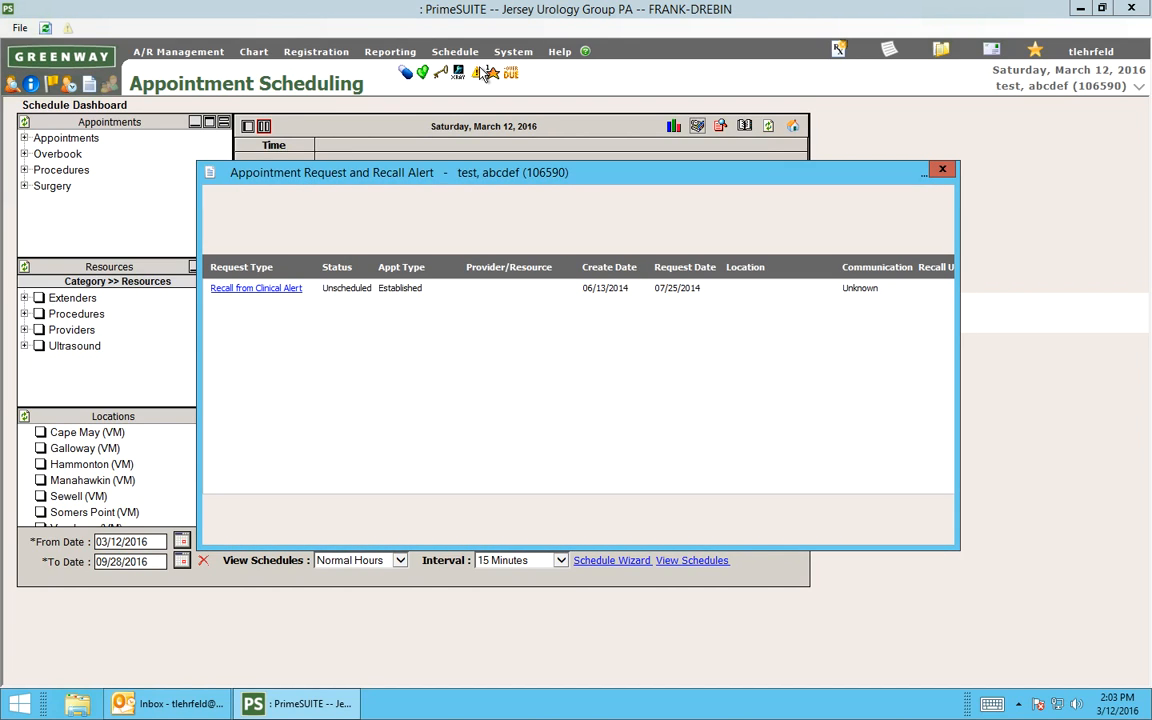
{"action": "left_click", "coordinate": [941, 169]}
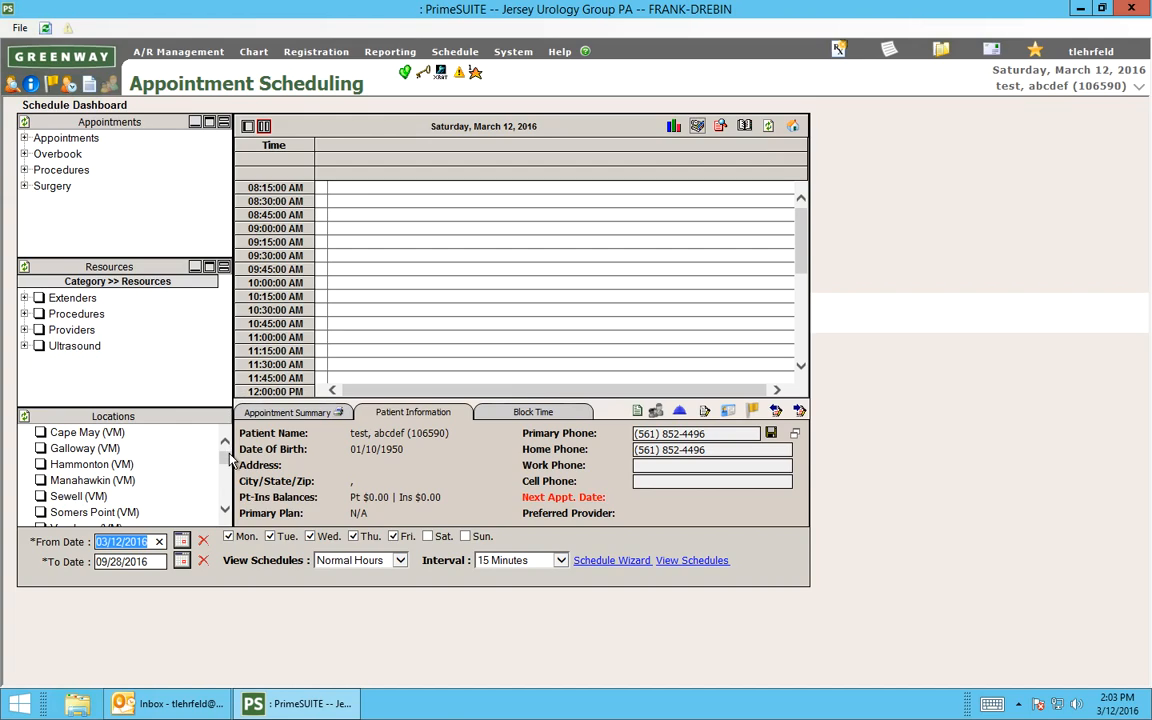
Examine the available scheduling locations and expand the Providers resource category to review its entries.
{"action": "left_click_drag", "start_coordinate": [228, 458], "coordinate": [228, 443]}
{"action": "left_click", "coordinate": [225, 511]}
{"action": "left_click", "coordinate": [225, 511]}
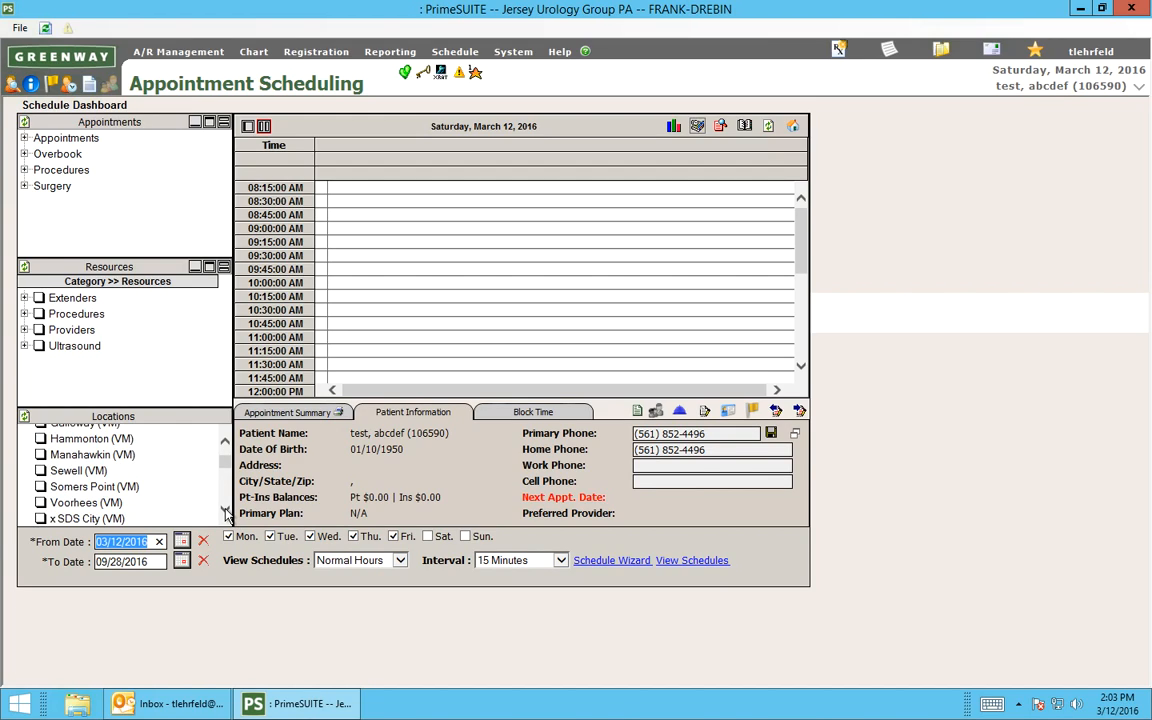
{"action": "left_click_drag", "start_coordinate": [225, 511], "coordinate": [228, 450]}
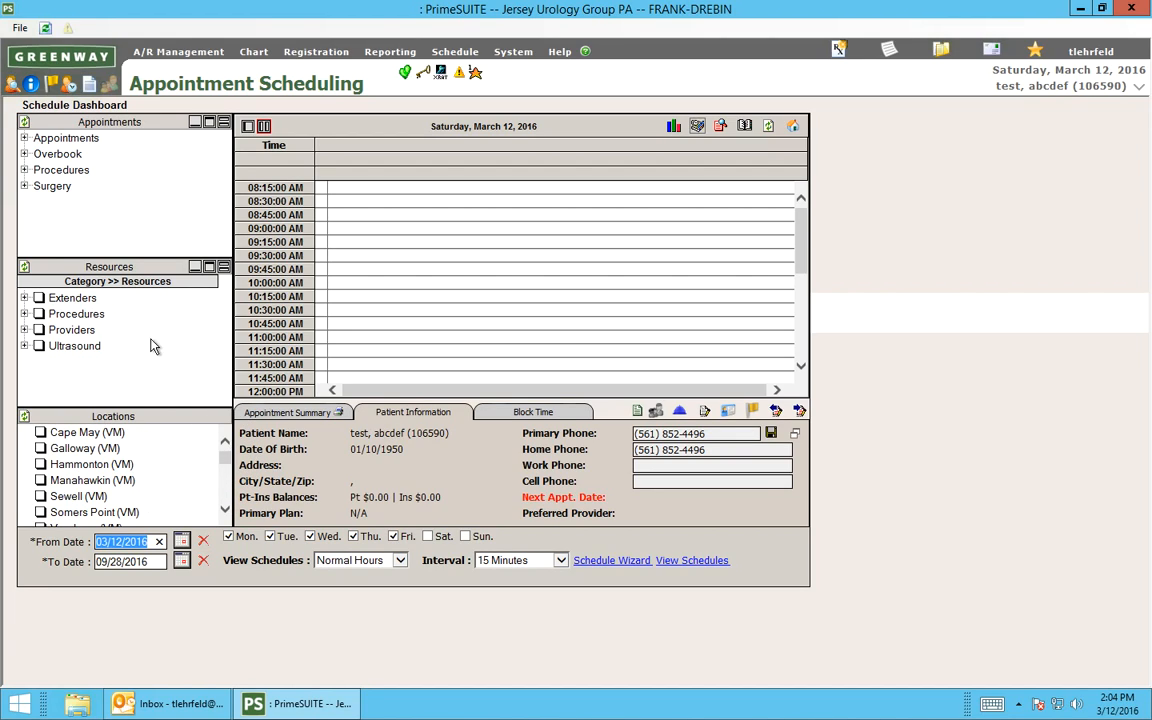
{"action": "left_click", "coordinate": [24, 330]}
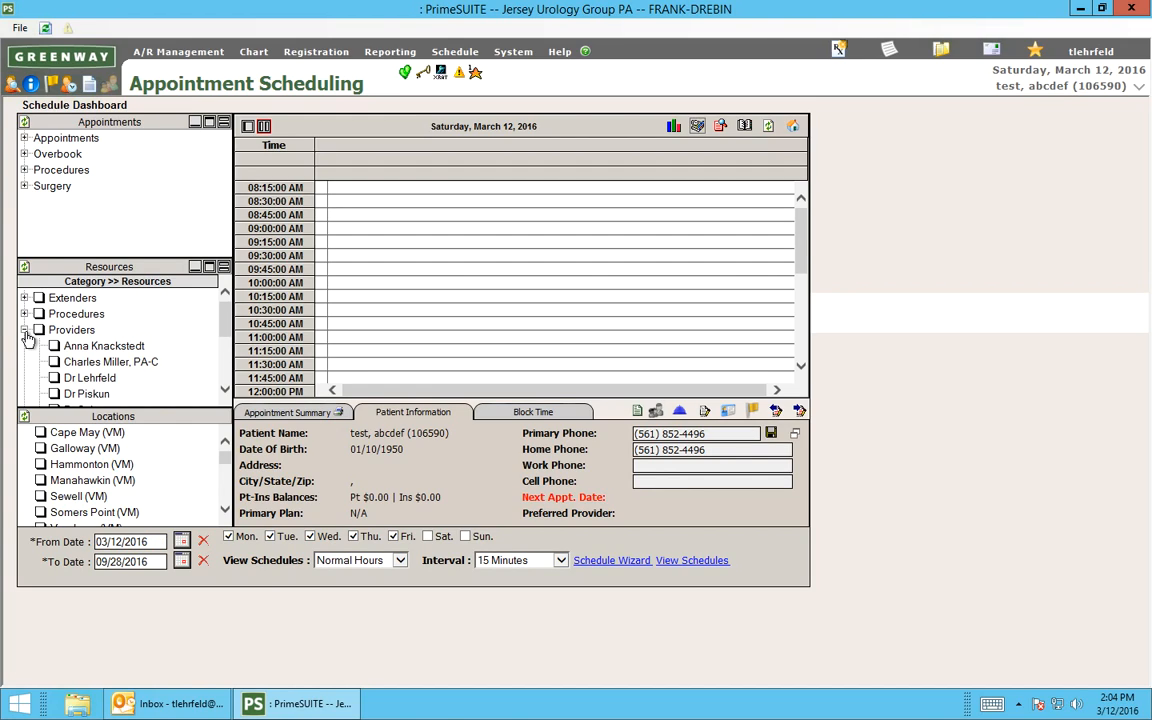
{"action": "left_click", "coordinate": [226, 390]}
{"action": "left_click", "coordinate": [226, 390]}
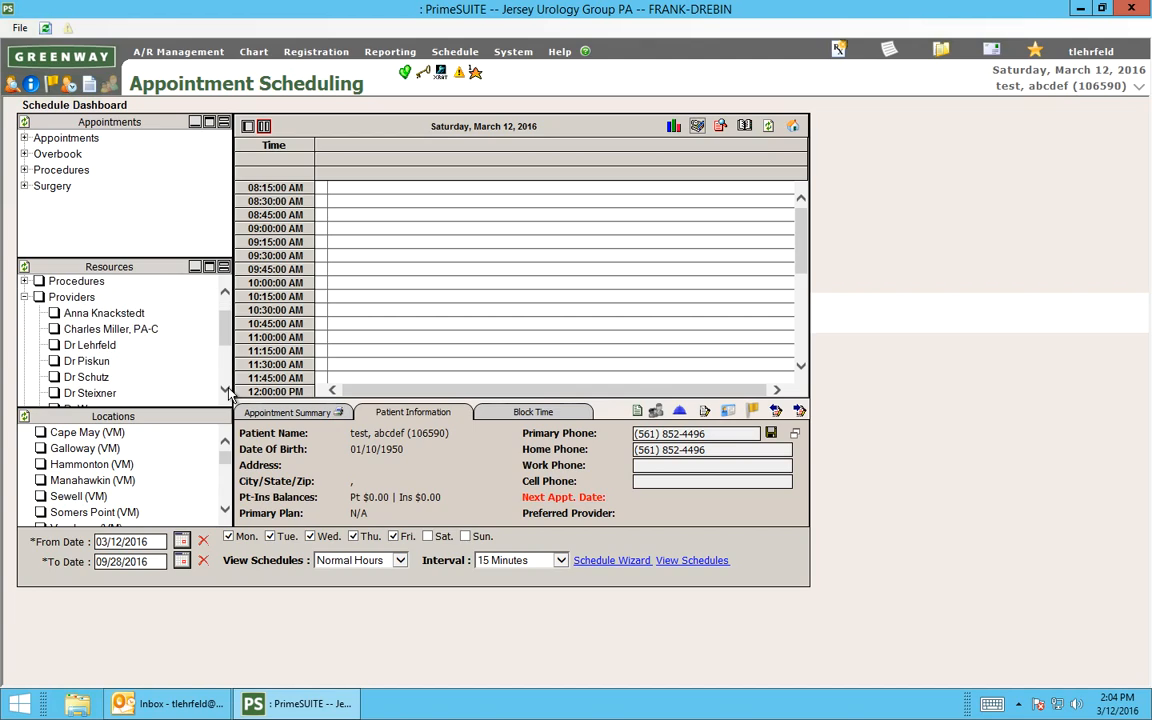
{"action": "left_click", "coordinate": [226, 390]}
{"action": "left_click", "coordinate": [226, 390]}
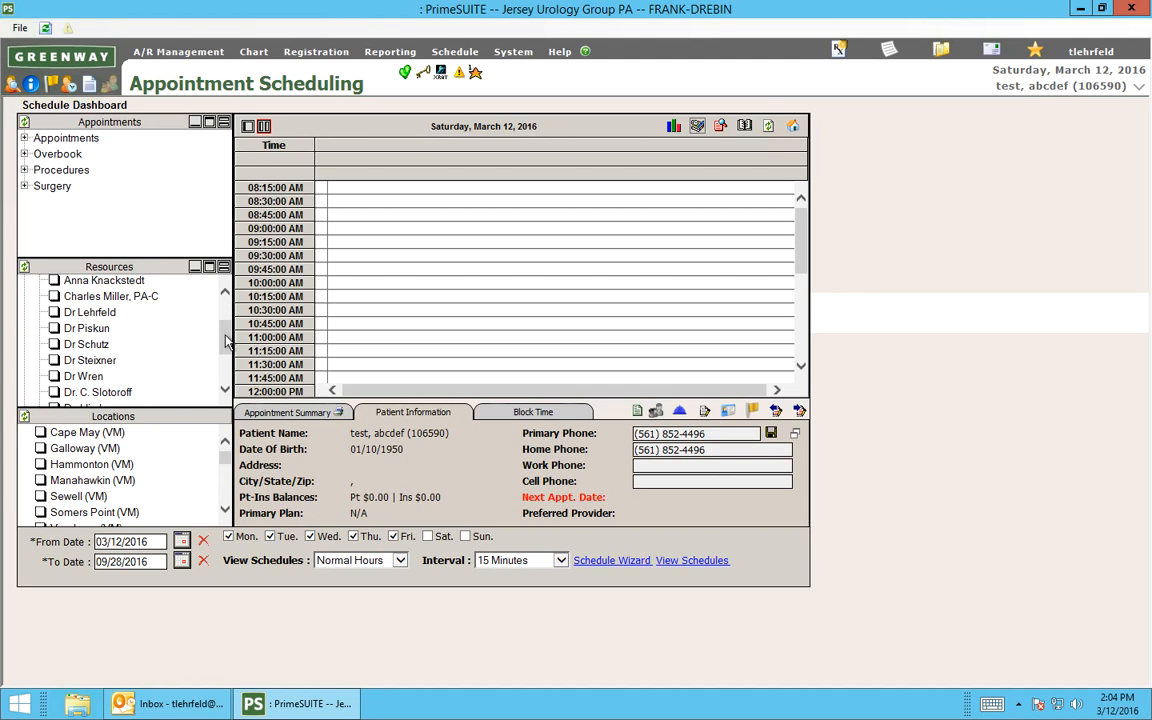
{"action": "left_click_drag", "start_coordinate": [226, 341], "coordinate": [225, 300]}
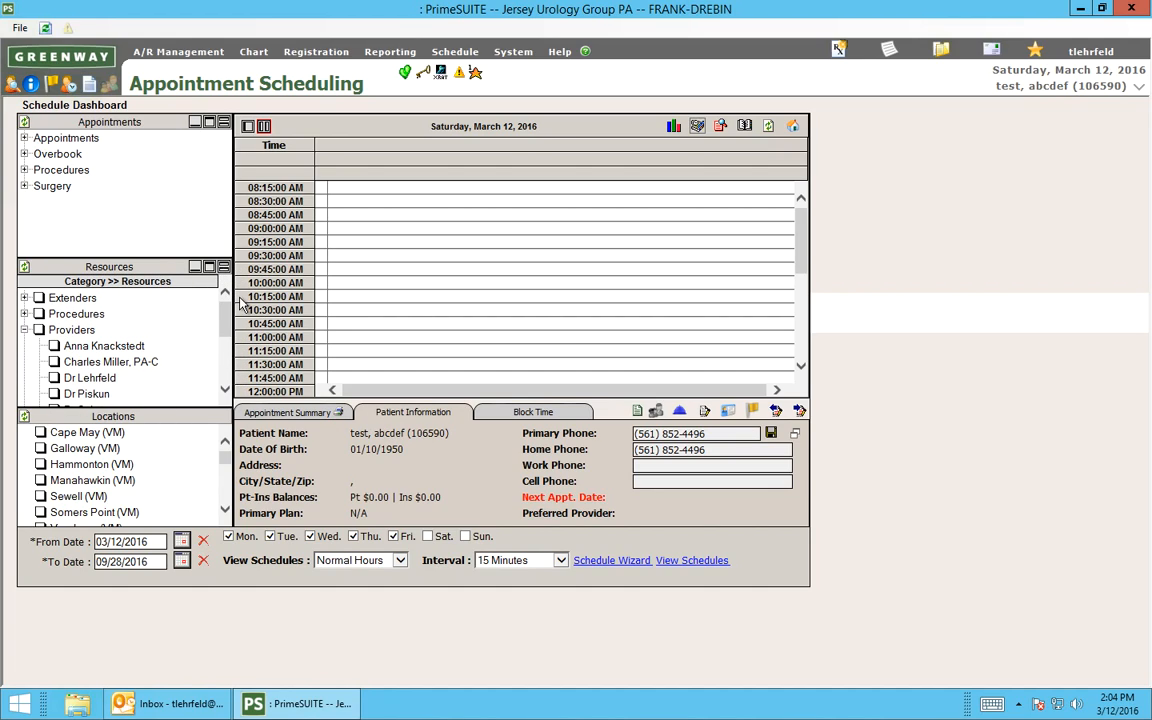
Start the Schedule Wizard and load the "C4H - NEW Patient" template.
{"action": "left_click", "coordinate": [606, 562]}
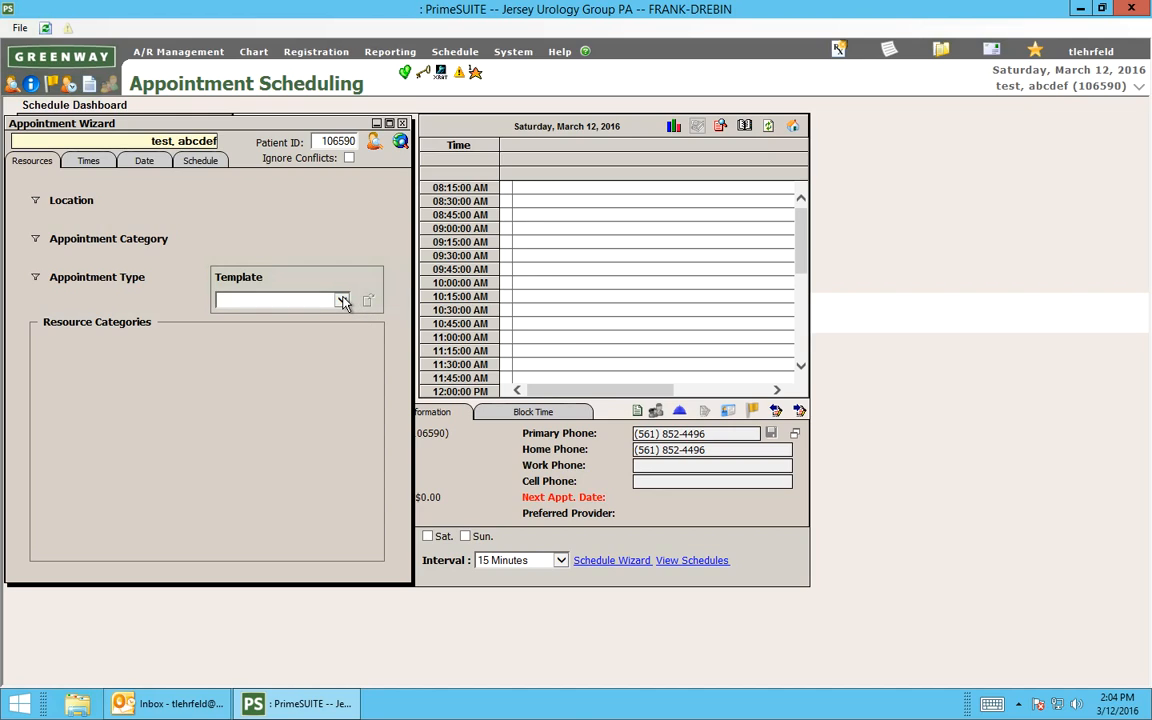
{"action": "left_click", "coordinate": [342, 301]}
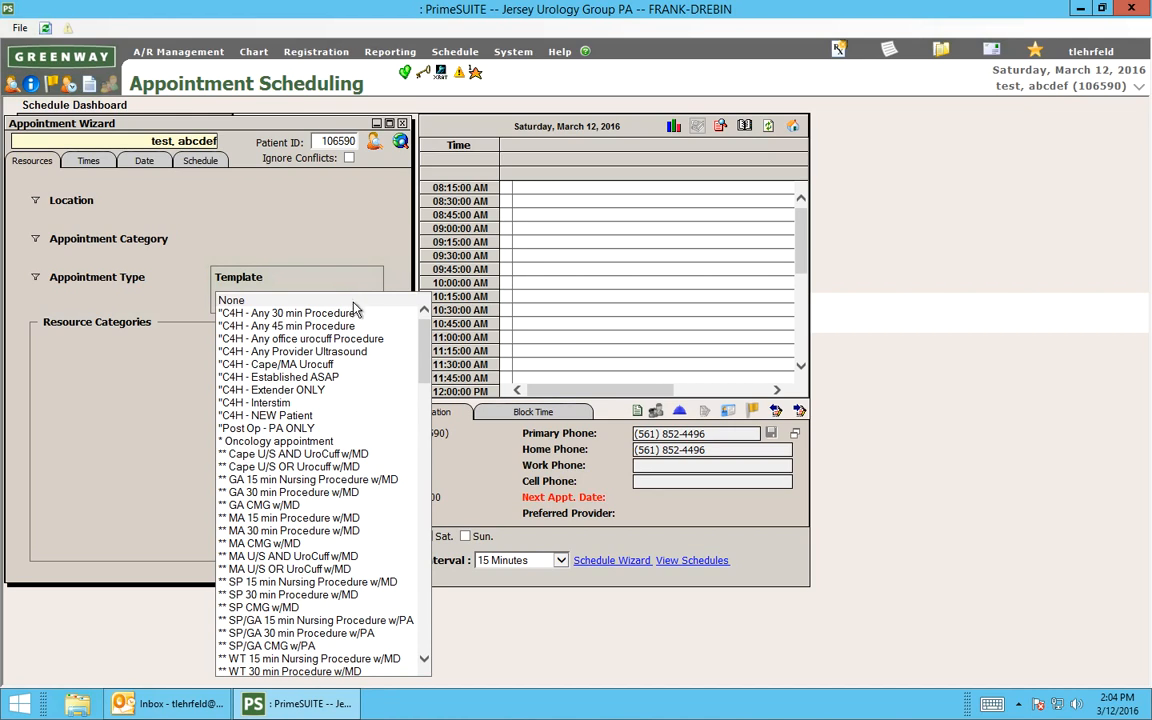
{"action": "left_click_drag", "start_coordinate": [428, 410], "coordinate": [435, 352]}
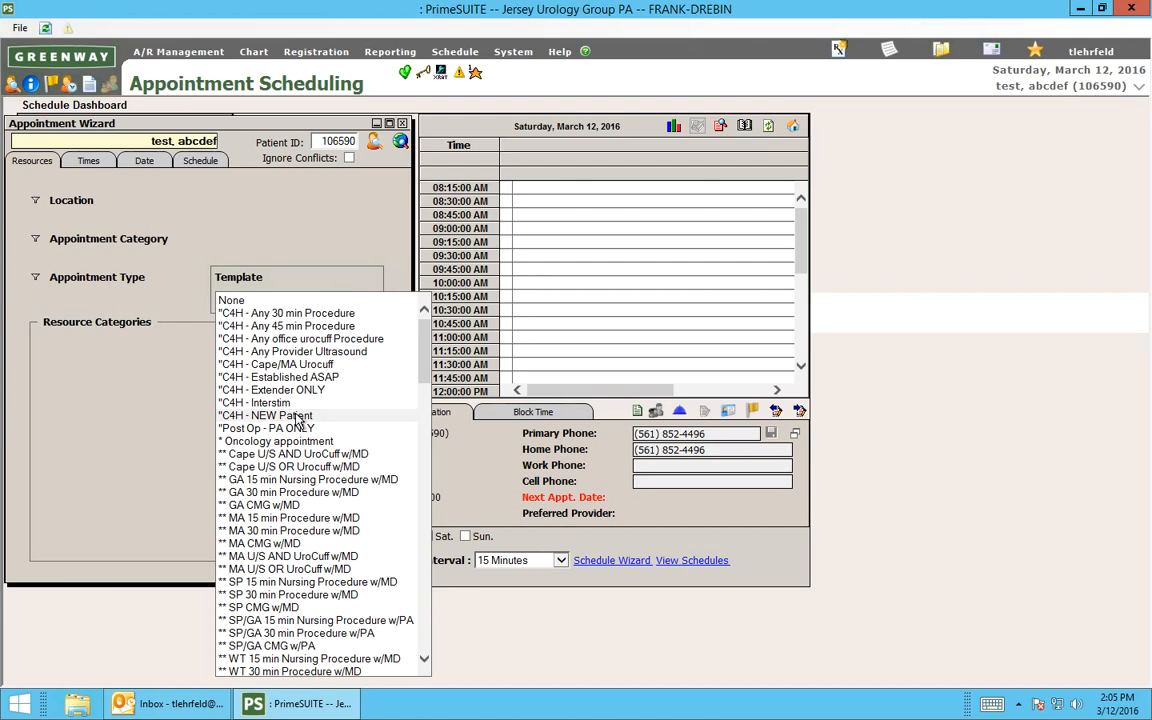
{"action": "left_click", "coordinate": [298, 416]}
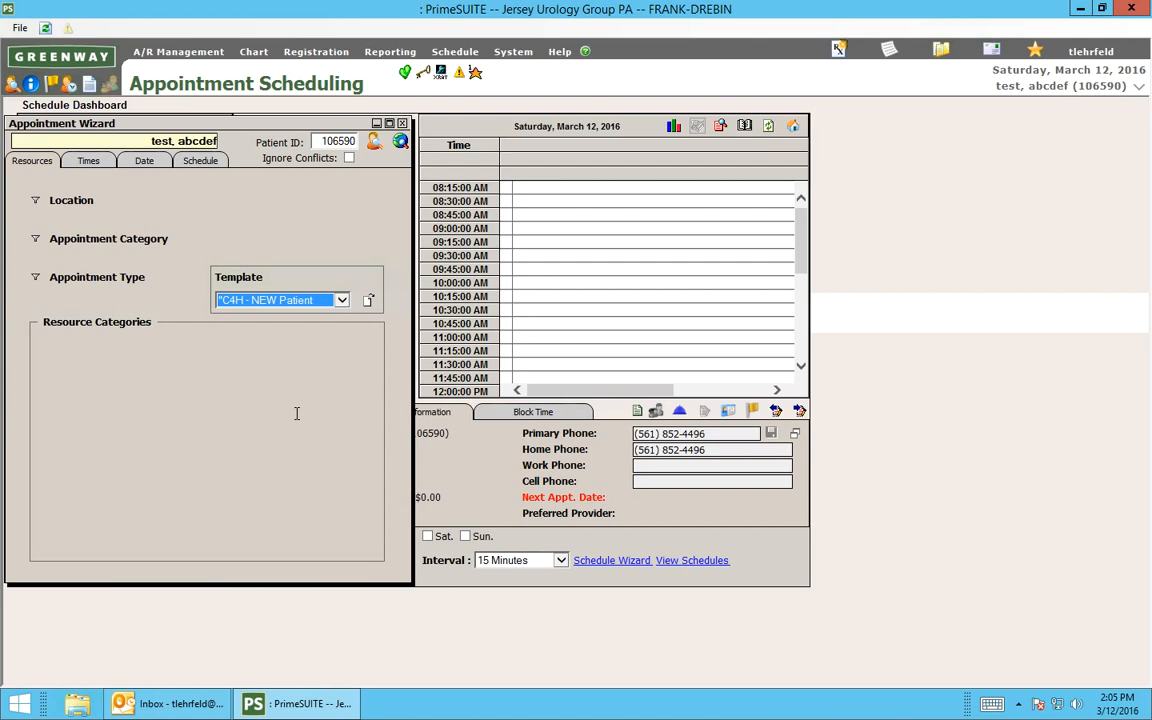
{"action": "left_click", "coordinate": [369, 301]}
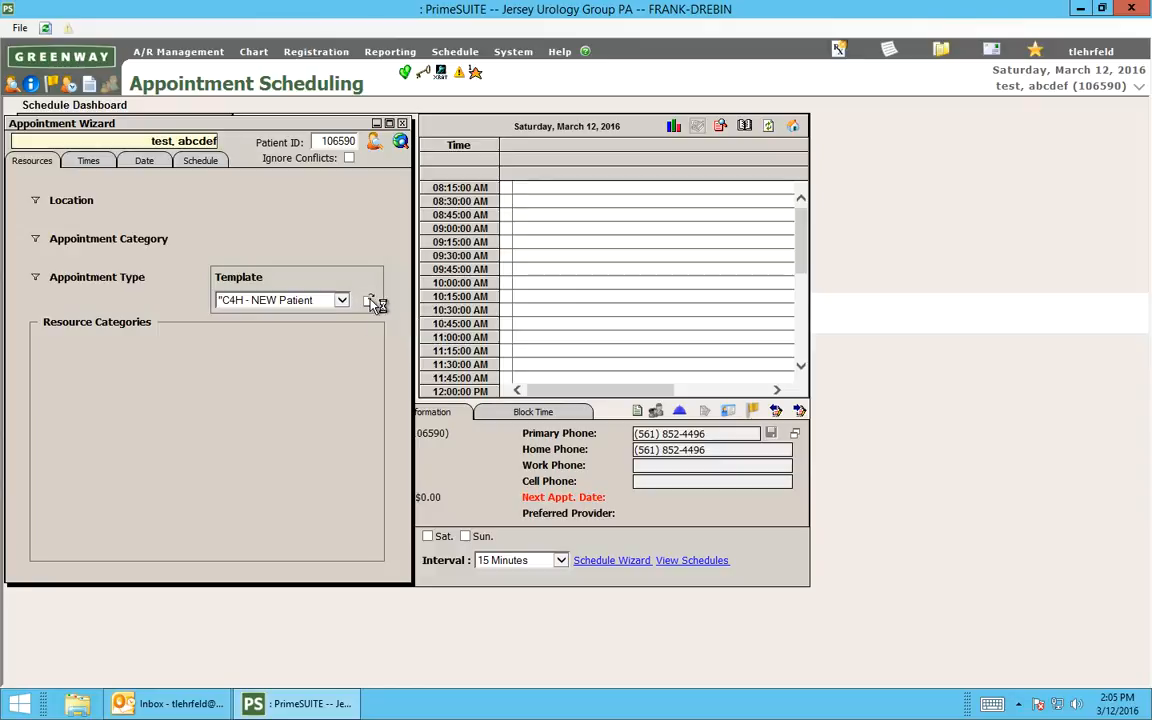
Search for new-patient openings and look through the available dates, times, locations and providers from March 14 to March 18, 2016.
{"action": "left_click", "coordinate": [401, 142]}
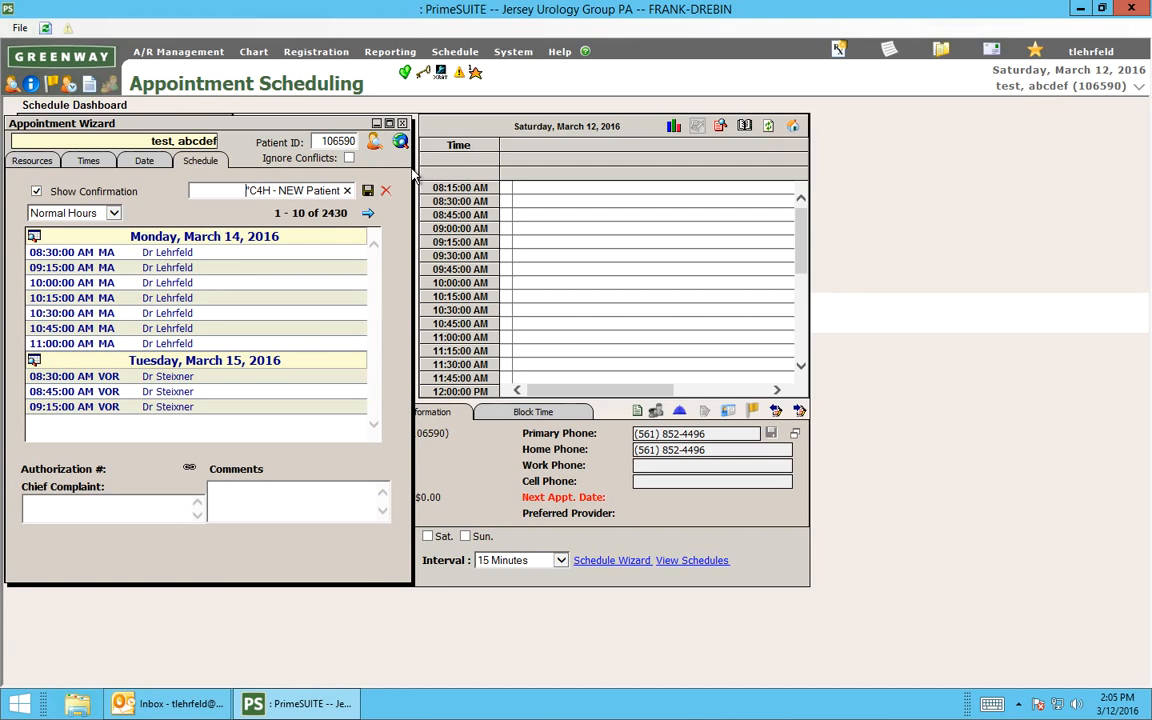
{"action": "left_click", "coordinate": [368, 213]}
{"action": "left_click", "coordinate": [368, 214]}
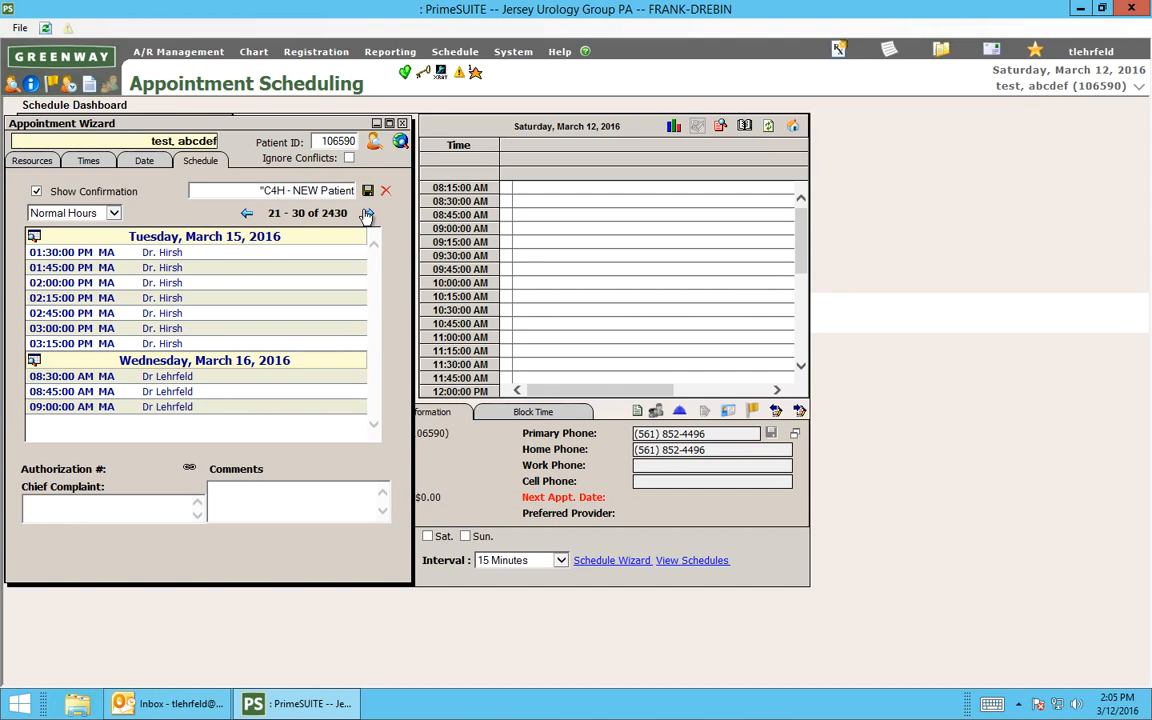
{"action": "left_click", "coordinate": [242, 213]}
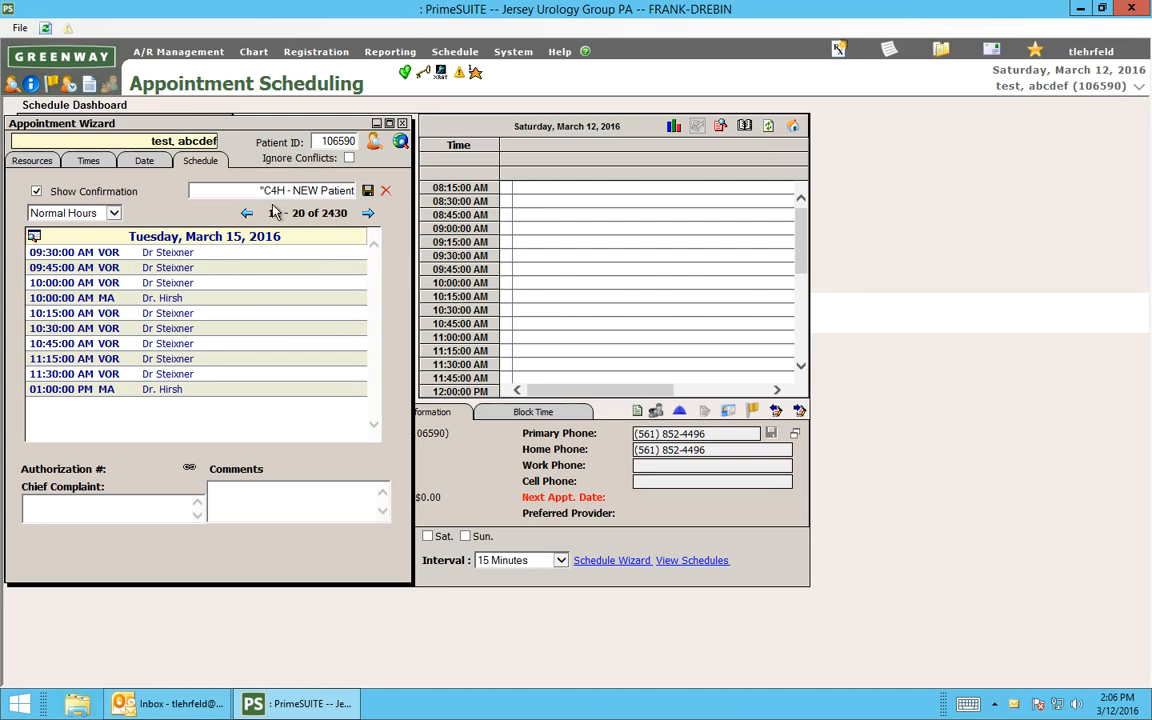
{"action": "left_click", "coordinate": [369, 214]}
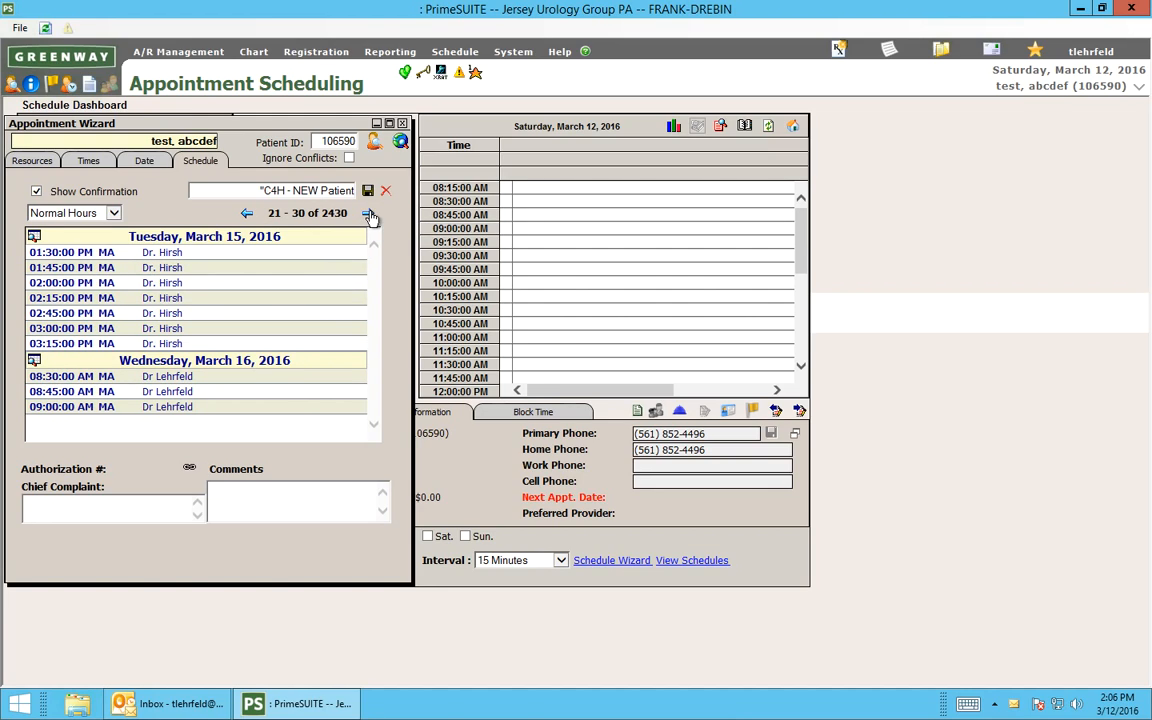
{"action": "left_click", "coordinate": [369, 214]}
{"action": "left_click", "coordinate": [369, 214]}
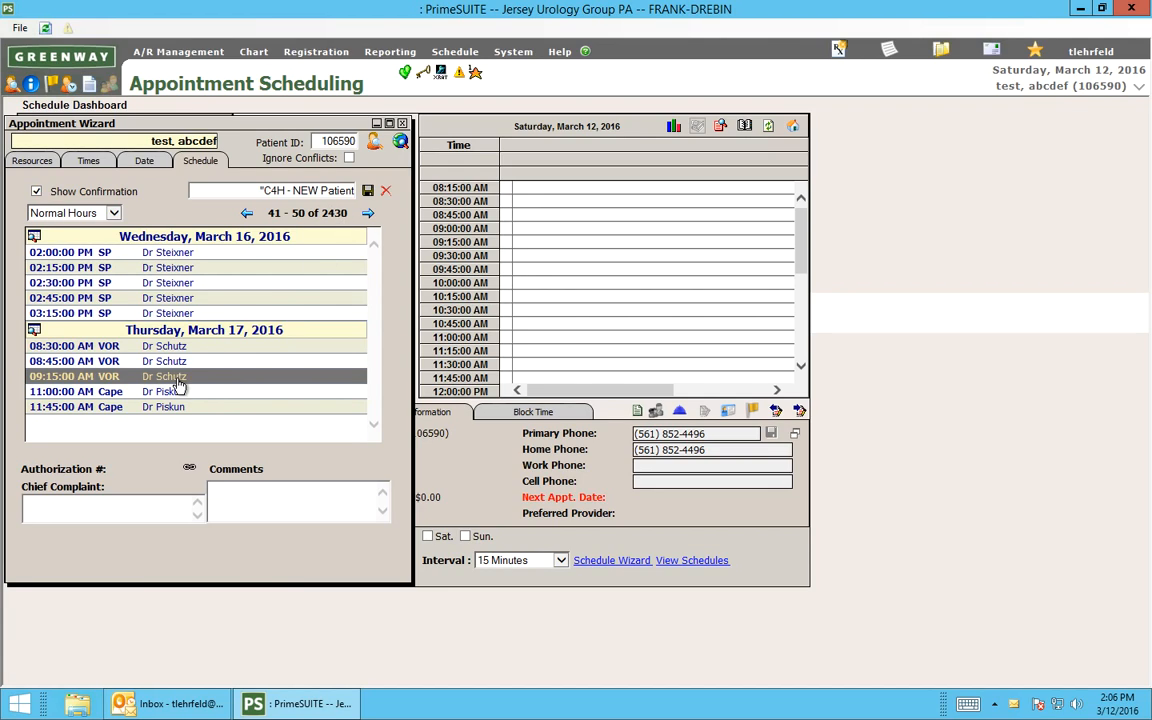
{"action": "left_click", "coordinate": [369, 214]}
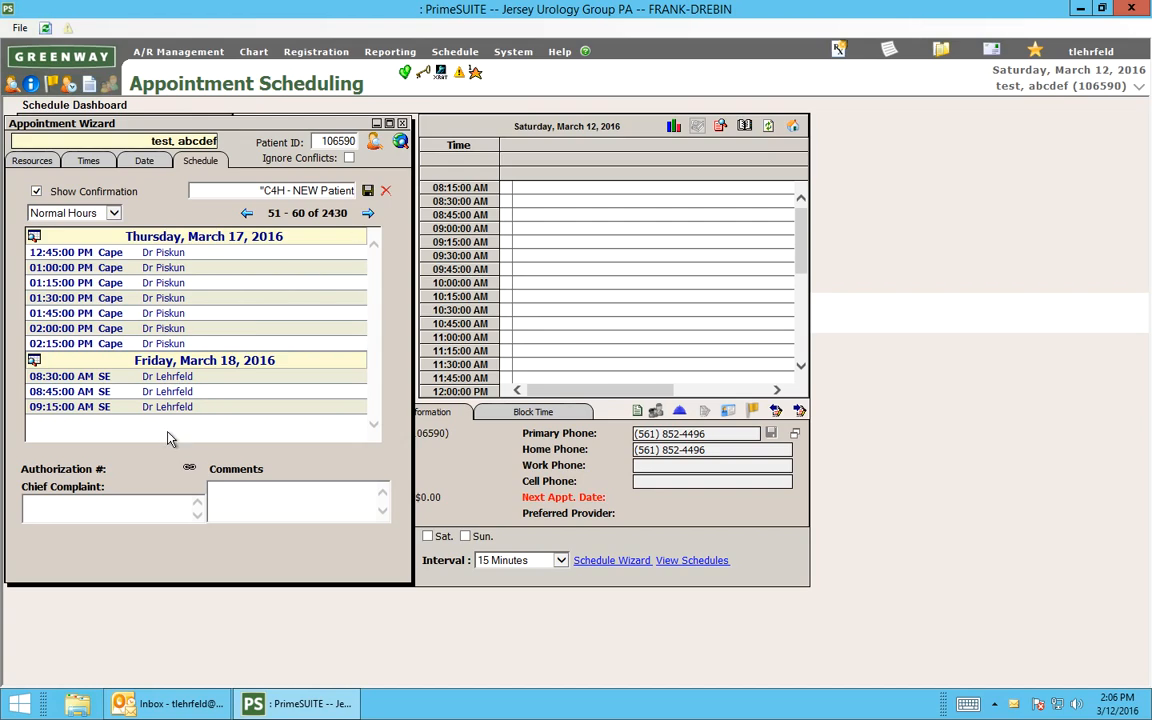
{"action": "left_click", "coordinate": [370, 214]}
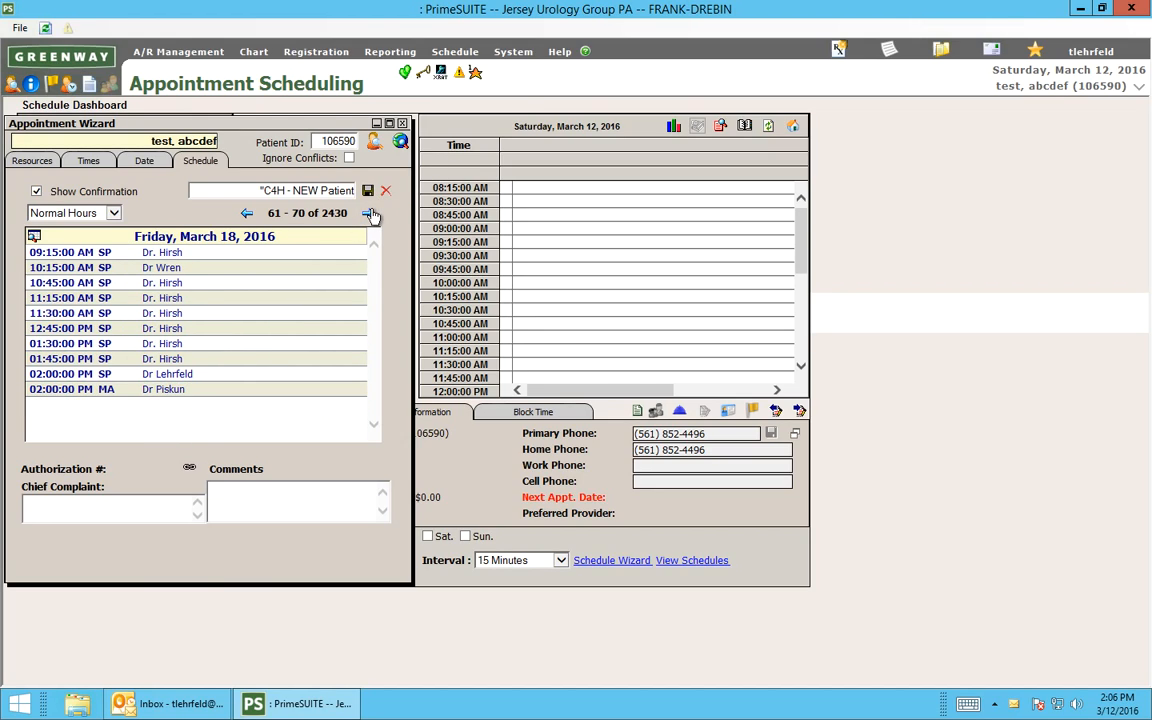
Set the From Date of the appointment search to 03/26/2016.
{"action": "left_click", "coordinate": [141, 162]}
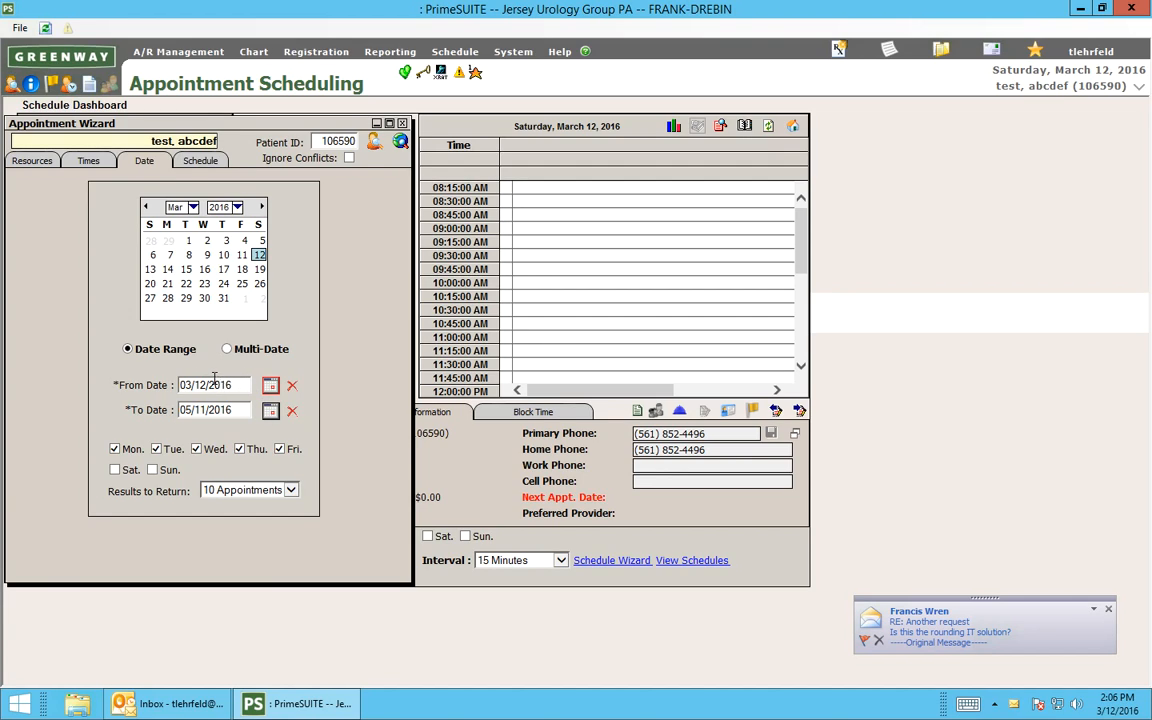
{"action": "left_click", "coordinate": [199, 385]}
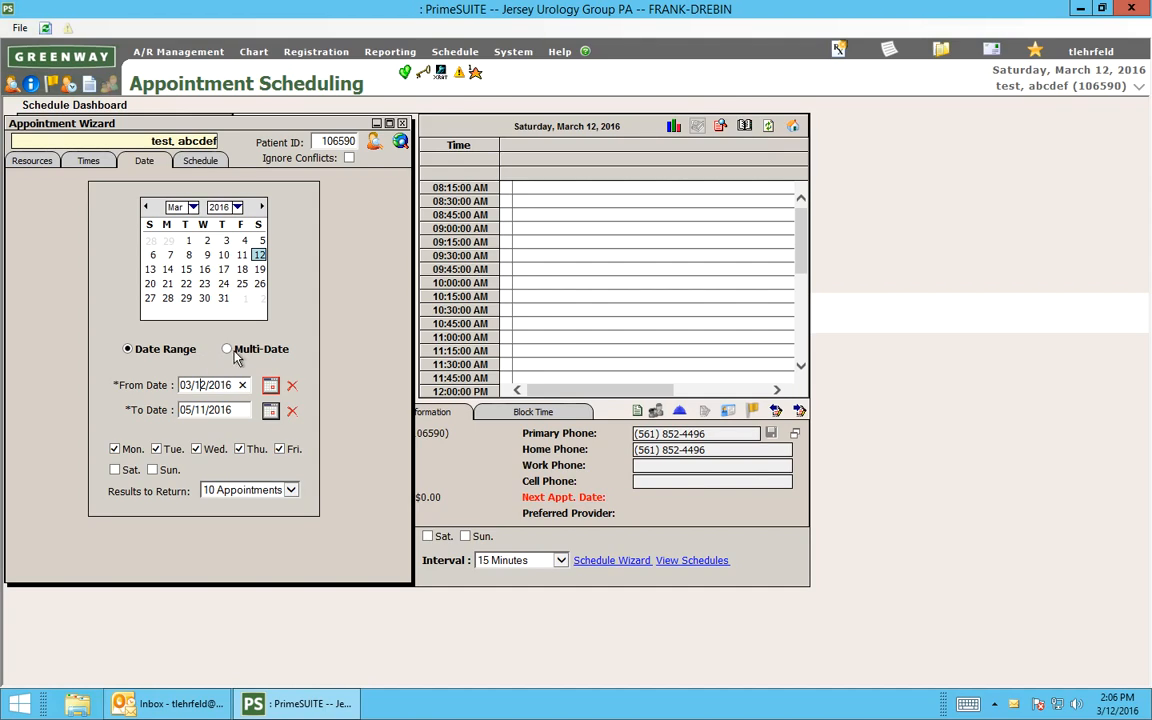
{"action": "type", "text": "26"}
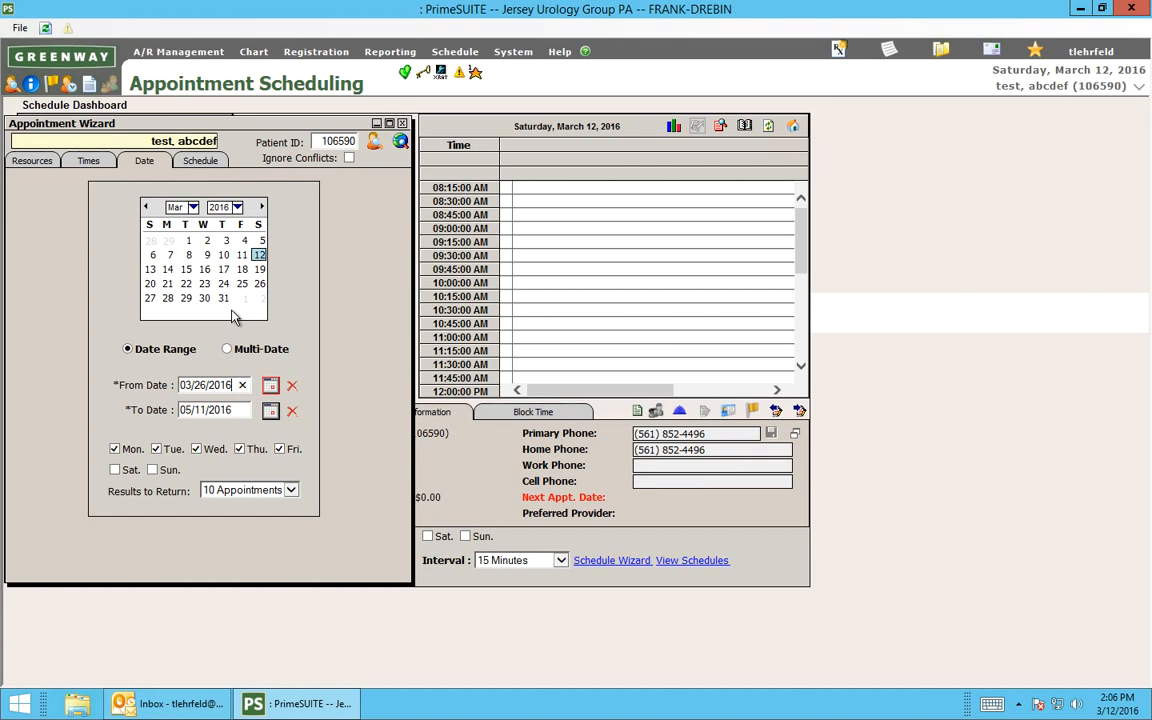
Set the start date of the search to April 13, 2016 and find the available appointments.
{"action": "key", "text": "Down"}
{"action": "key", "text": "Down"}
{"action": "key", "text": "Down"}
{"action": "key", "text": "Down"}
{"action": "key", "text": "Down"}
{"action": "key", "text": "Down"}
{"action": "key", "text": "Down"}
{"action": "key", "text": "Down"}
{"action": "key", "text": "Down"}
{"action": "key", "text": "Down"}
{"action": "key", "text": "Down"}
{"action": "type", "text": "2m"}
{"action": "left_click", "coordinate": [262, 207]}
{"action": "left_click", "coordinate": [204, 269]}
{"action": "left_click", "coordinate": [401, 146]}
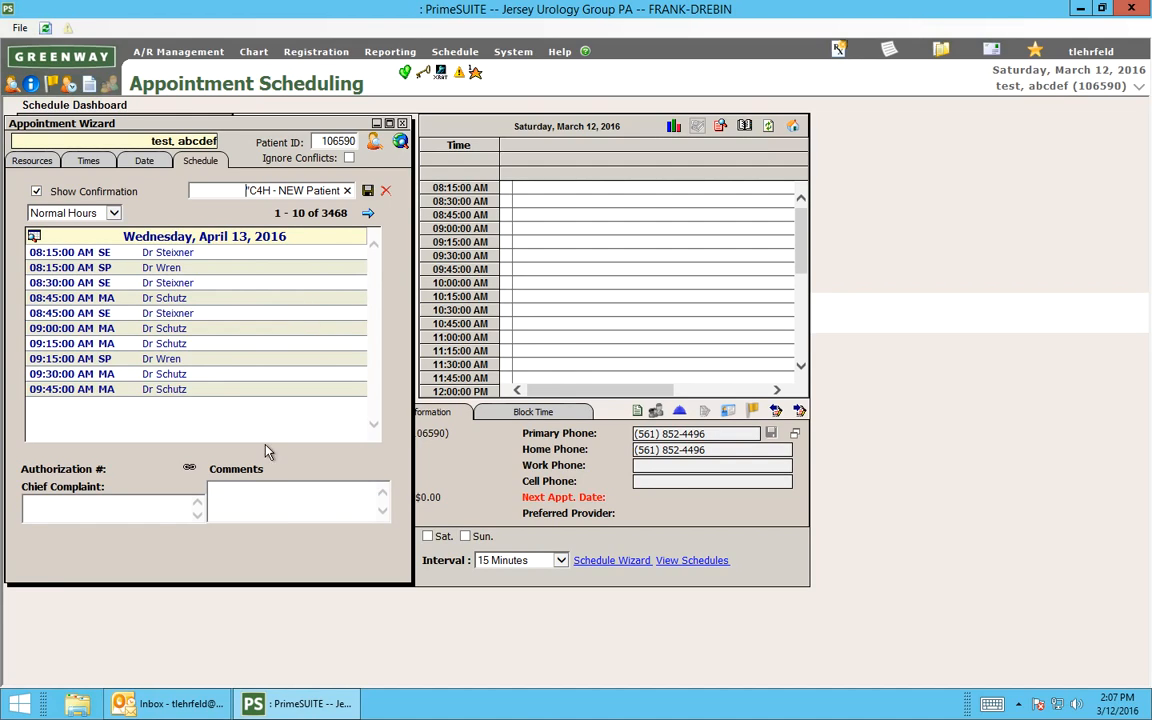
Book the 08:15 AM SP opening on April 13, 2016 with the comment "urinates too much" and dismiss the instructions and confirmation.
{"action": "left_click", "coordinate": [281, 500]}
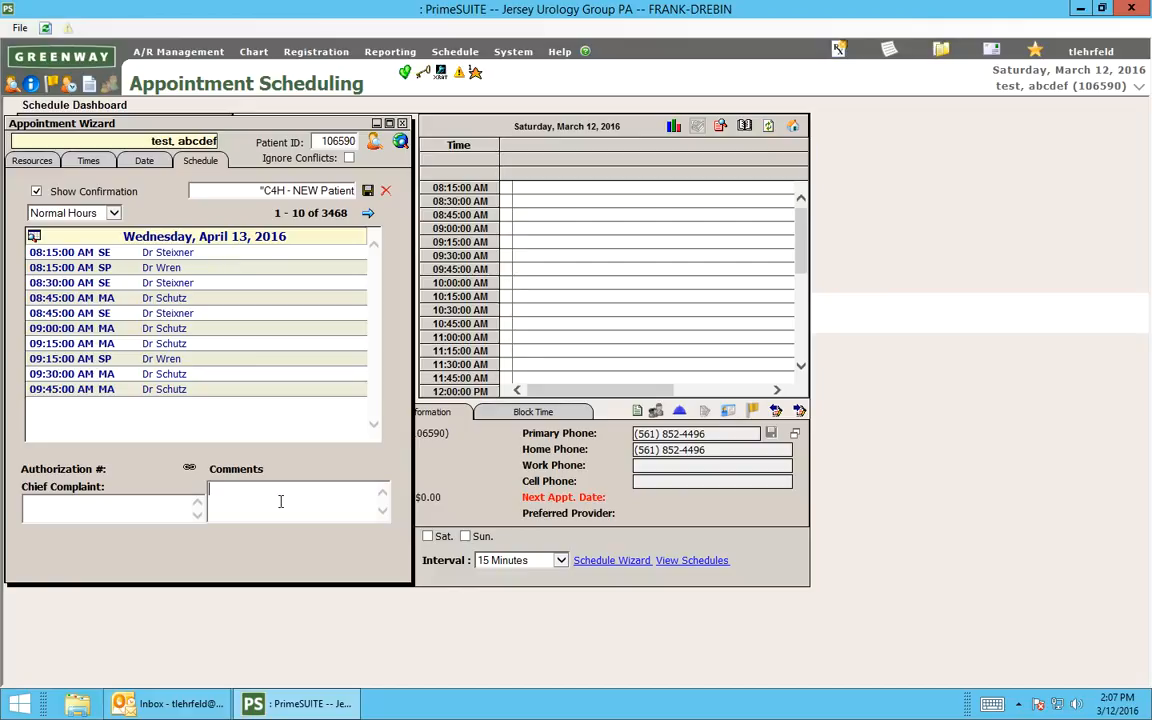
{"action": "type", "text": "urinates too much"}
{"action": "double_click", "coordinate": [143, 270]}
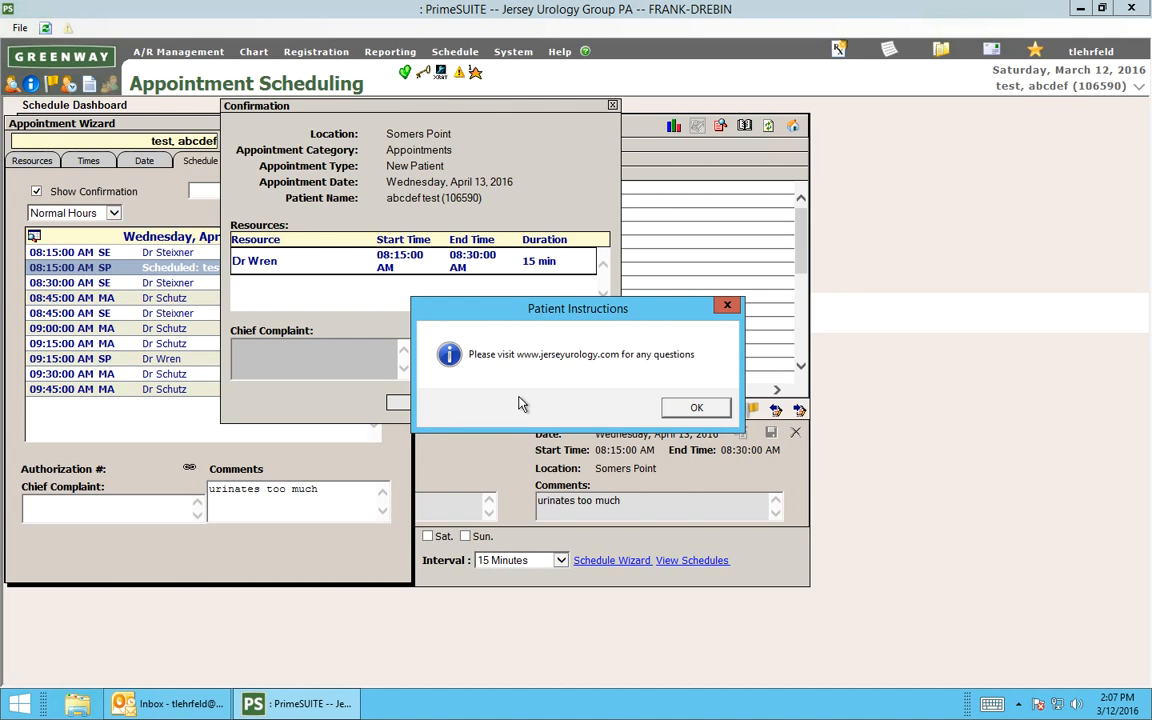
{"action": "key", "text": "Return"}
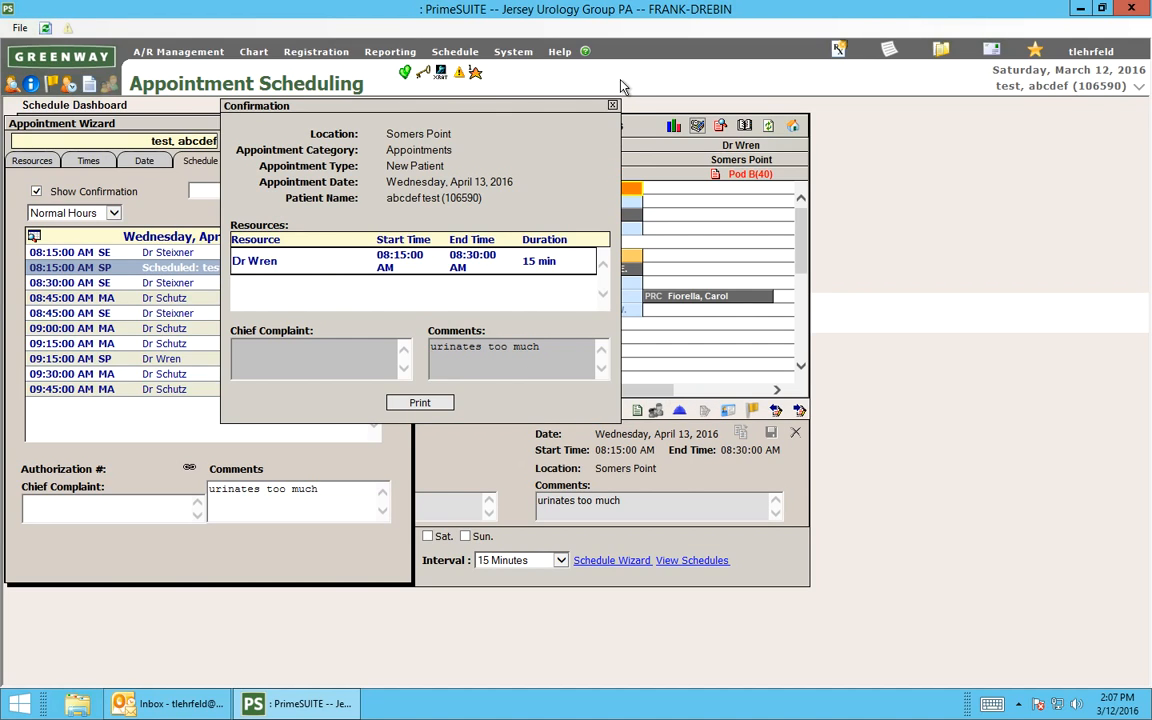
{"action": "left_click", "coordinate": [614, 107]}
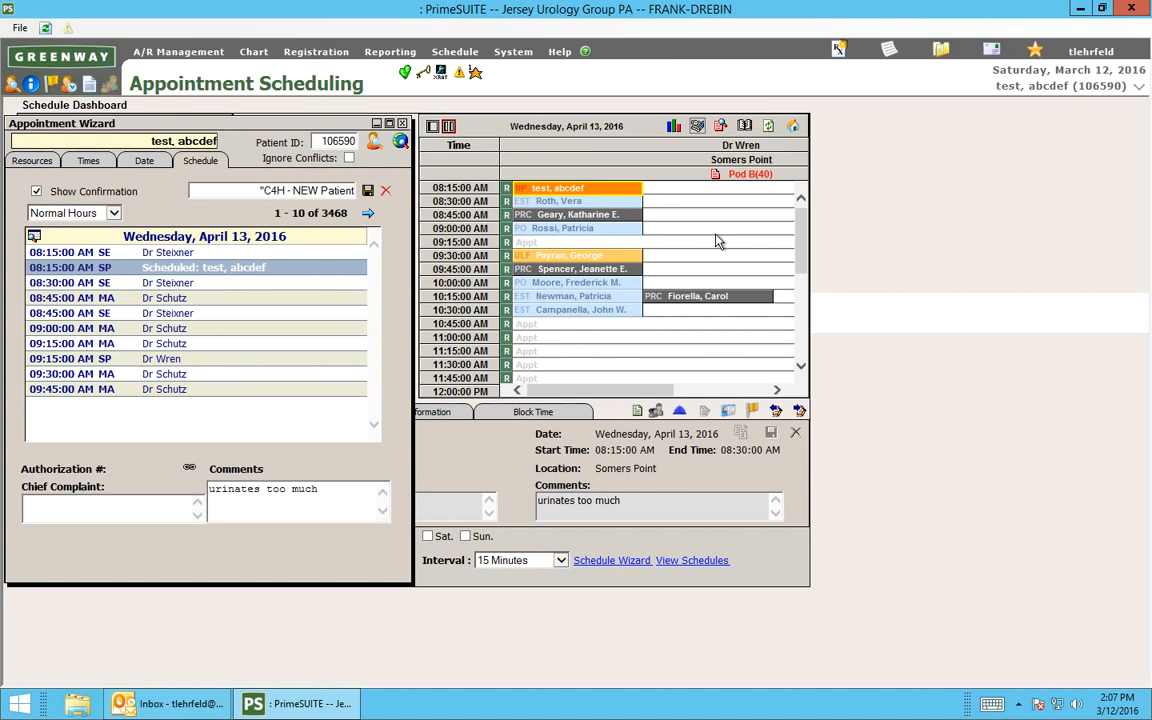
Return to the Desktop, search again for the last name "test" and select the patient who was just scheduled.
{"action": "left_click", "coordinate": [100, 64]}
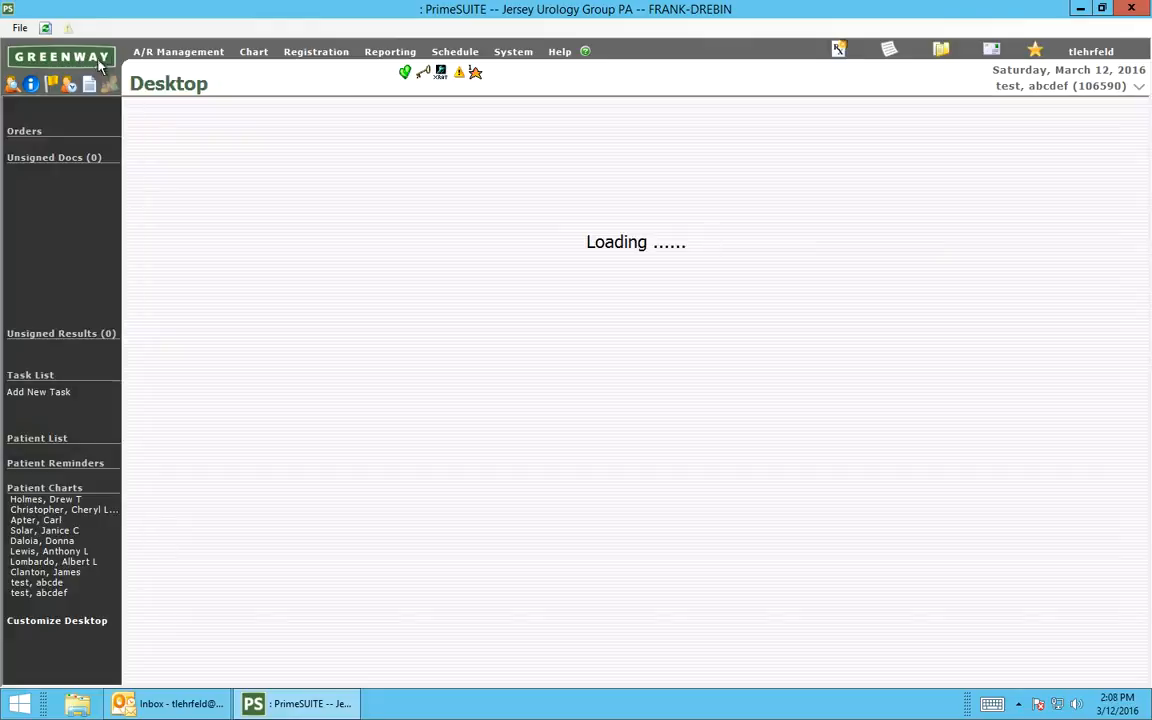
{"action": "left_click", "coordinate": [12, 86]}
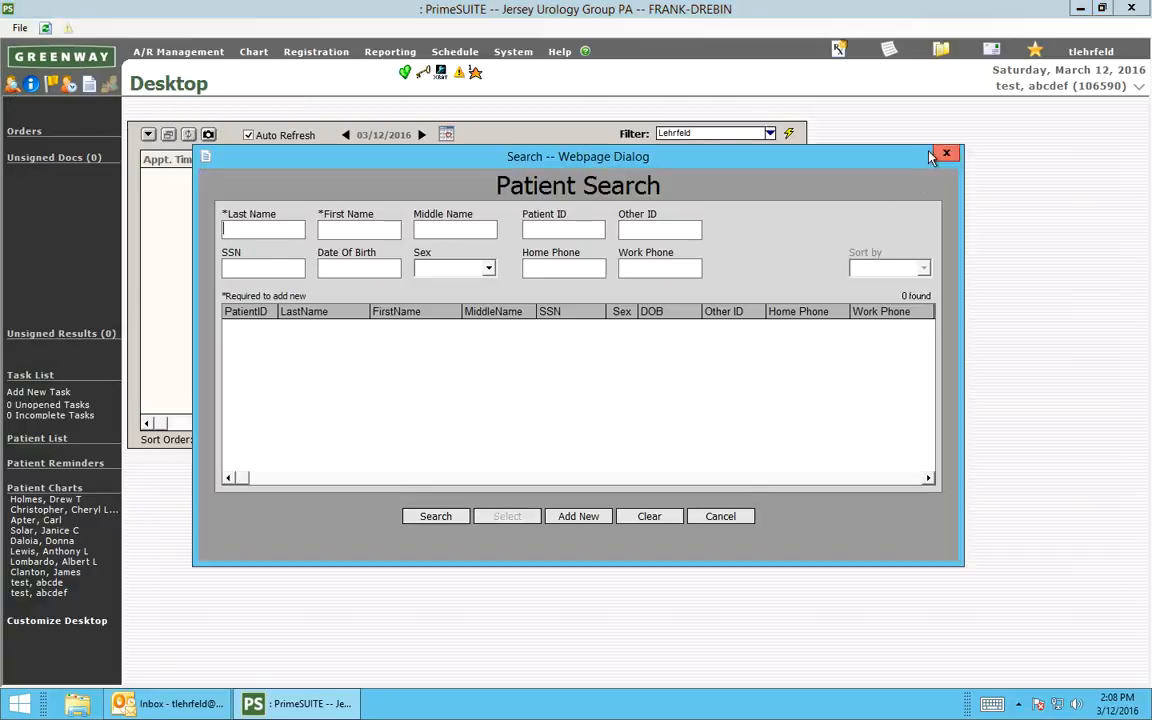
{"action": "type", "text": "test"}
{"action": "key", "text": "Return"}
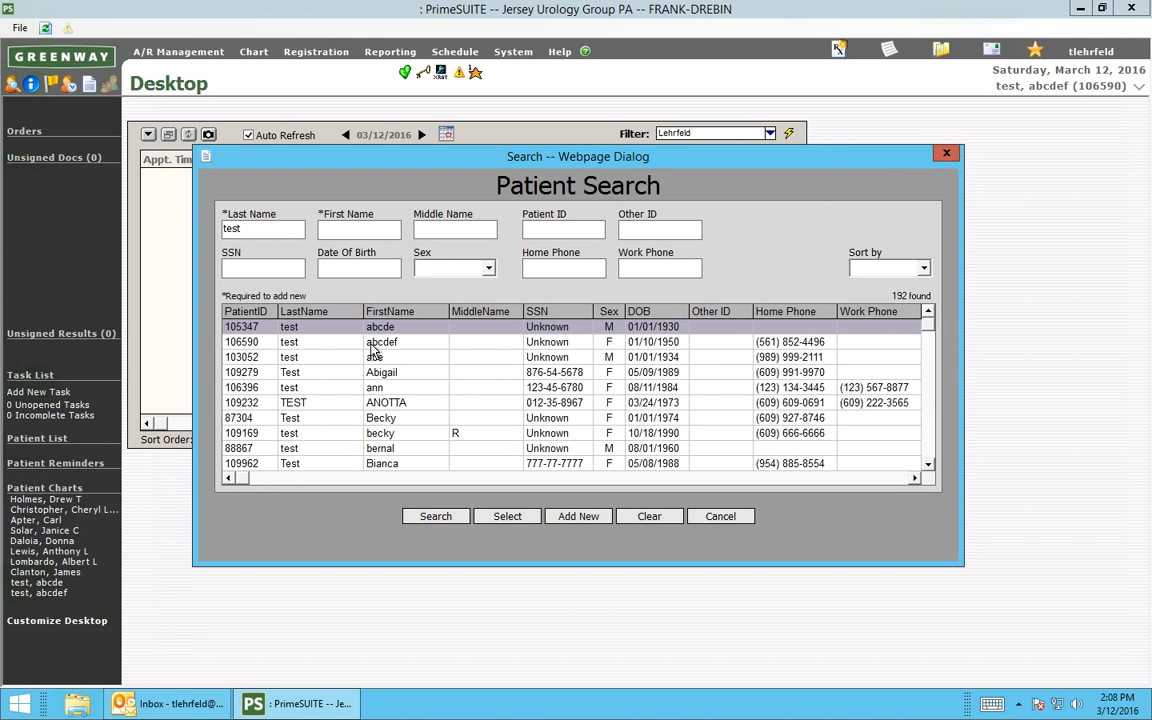
{"action": "double_click", "coordinate": [373, 343]}
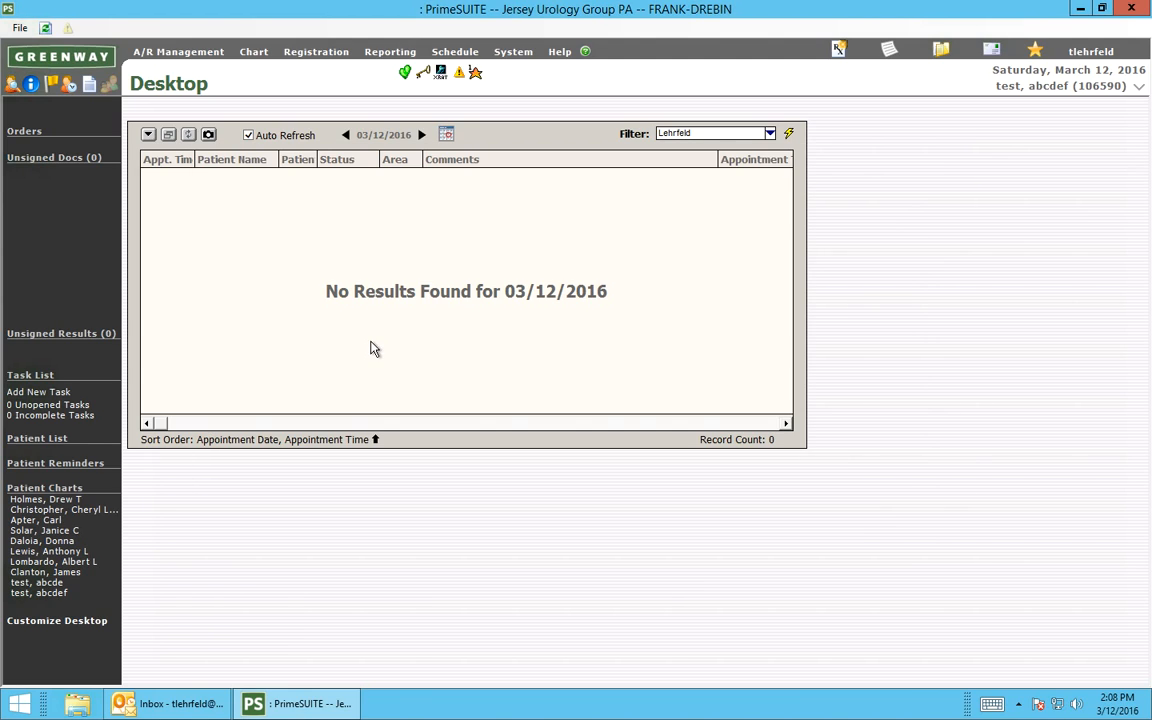
Open the selected patient's chart, go to Appointment Scheduling, dismiss the recall alert and review the patient's appointment report.
{"action": "key", "text": "Return"}
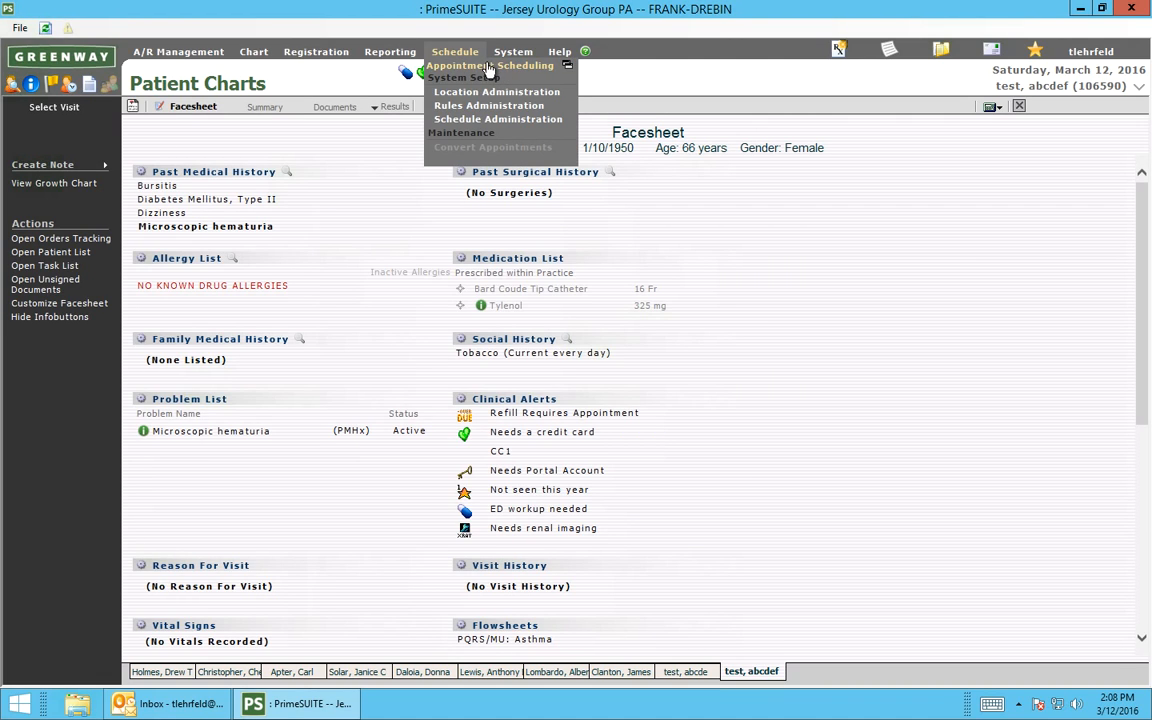
{"action": "left_click", "coordinate": [445, 65]}
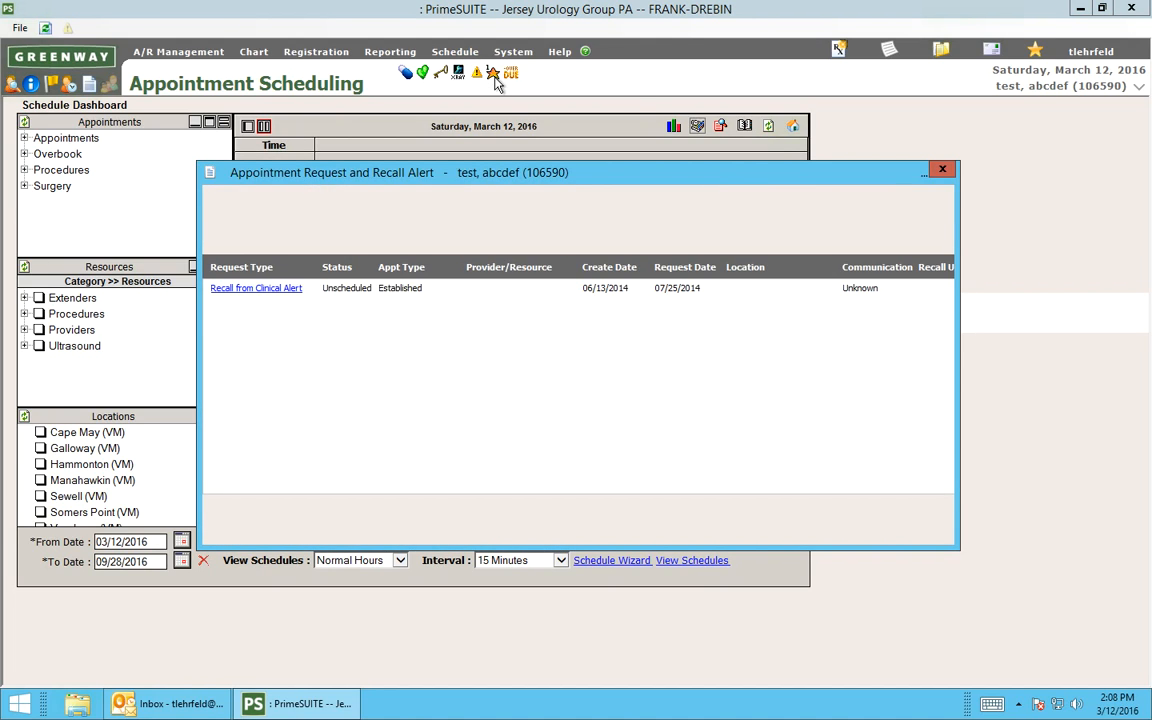
{"action": "left_click", "coordinate": [942, 169]}
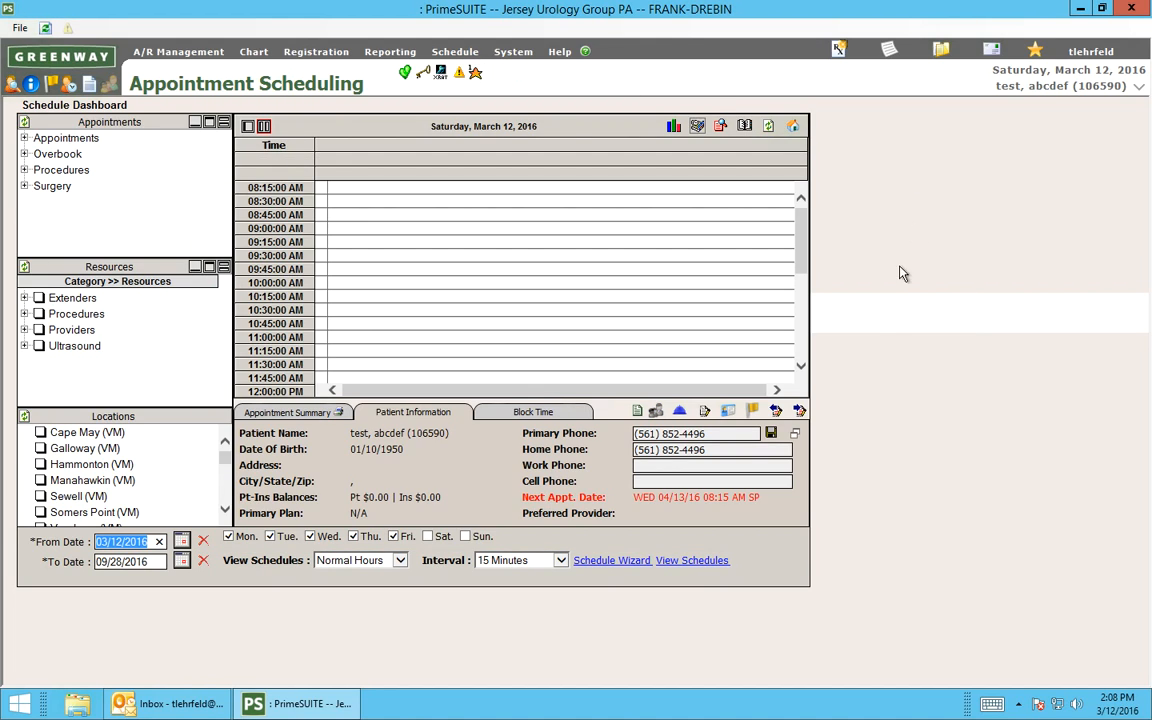
{"action": "left_click", "coordinate": [803, 410]}
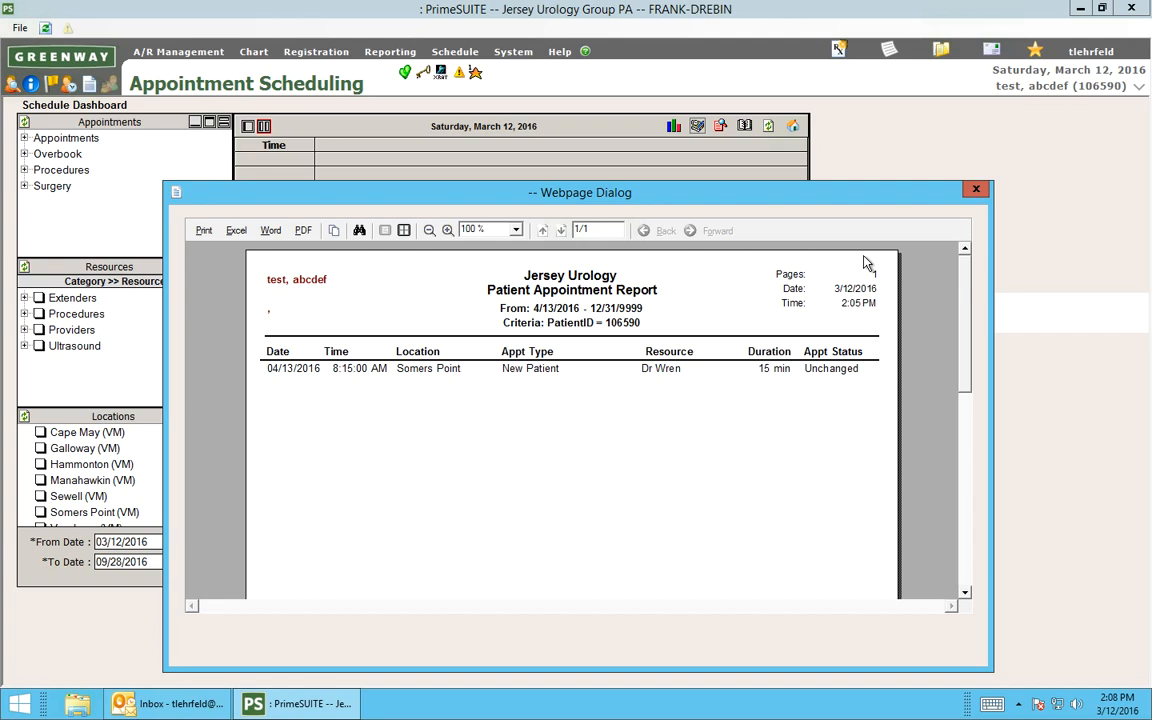
{"action": "left_click", "coordinate": [975, 189]}
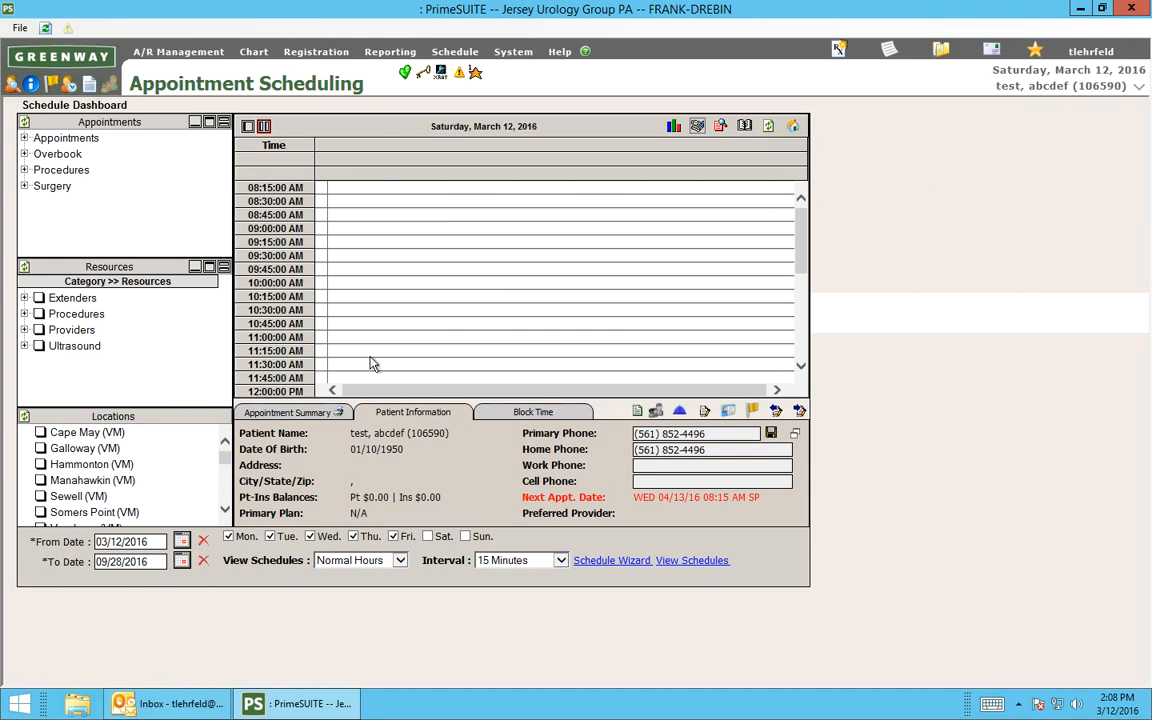
Set the From Date of the schedule view to 04/13/2016.
{"action": "left_click", "coordinate": [133, 541]}
{"action": "key", "text": "BackSpace"}
{"action": "key", "text": "BackSpace"}
{"action": "key", "text": "BackSpace"}
{"action": "key", "text": "BackSpace"}
{"action": "key", "text": "BackSpace"}
{"action": "type", "text": "04/13"}
Select the Somers Point location and the provider of the booked appointment, and display that day's schedule.
{"action": "left_click", "coordinate": [40, 513]}
{"action": "left_click", "coordinate": [24, 330]}
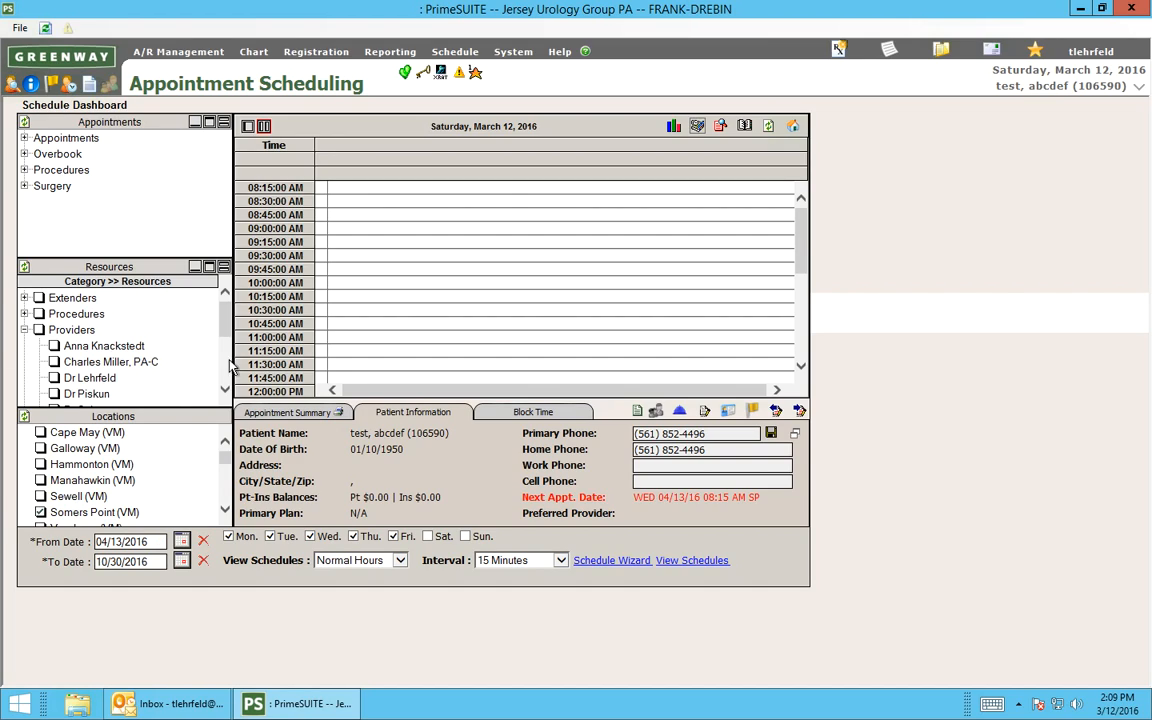
{"action": "scroll", "coordinate": [208, 318], "scroll_direction": "down", "scroll_amount": 3}
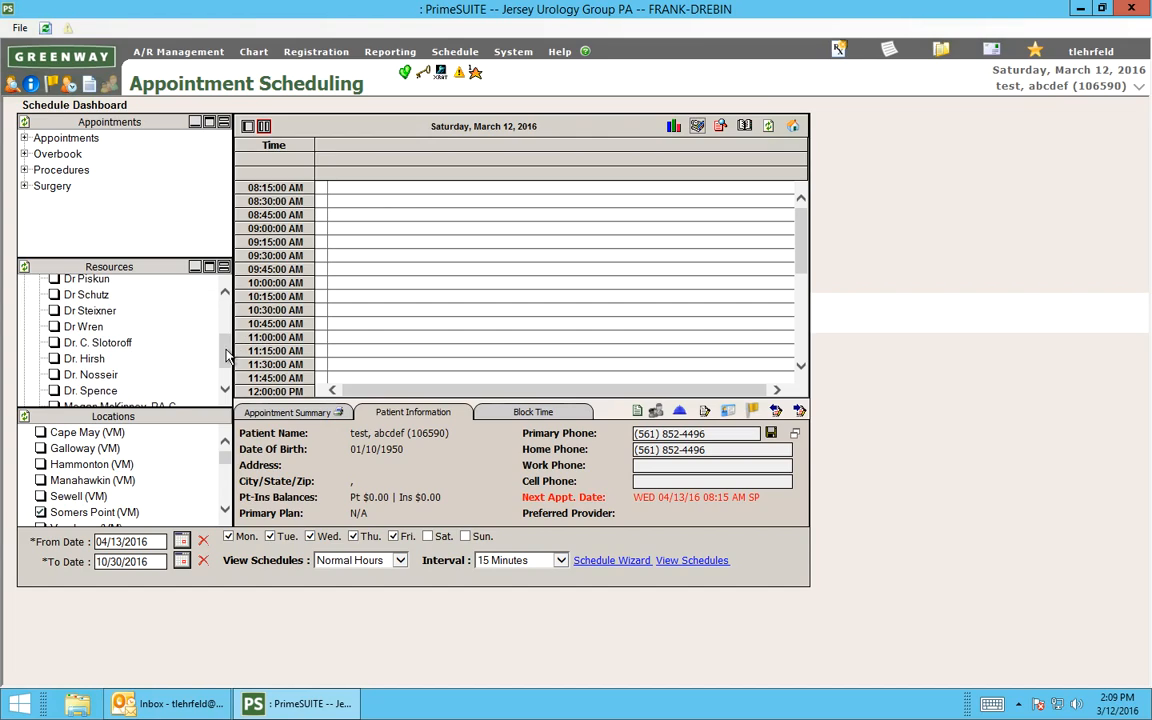
{"action": "left_click", "coordinate": [54, 327]}
{"action": "left_click", "coordinate": [128, 541]}
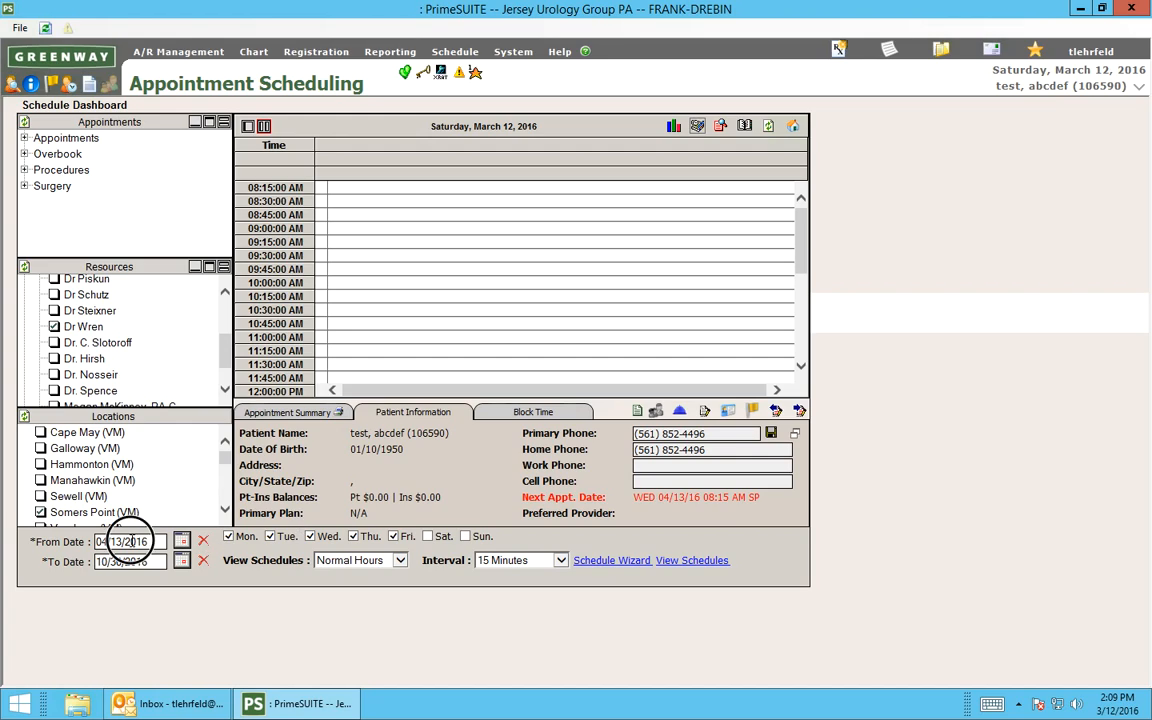
{"action": "key", "text": "Return"}
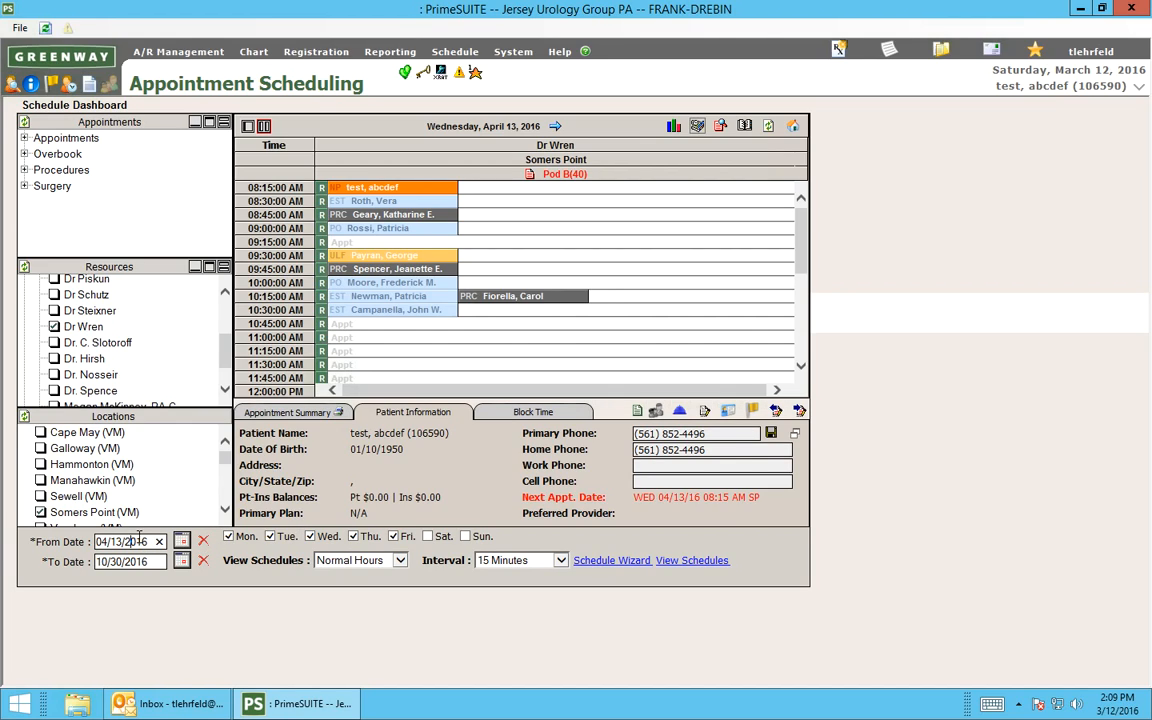
Open the summary of the test patient's 08:15 AM appointment and select its comment text.
{"action": "left_click", "coordinate": [381, 190]}
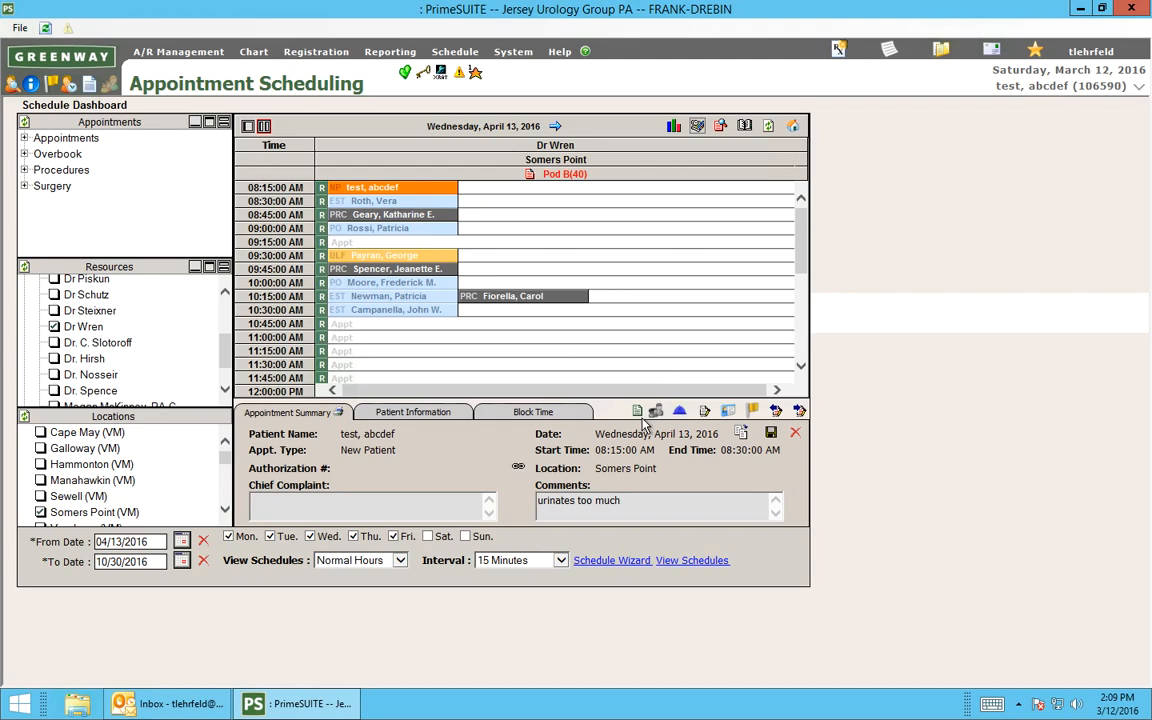
{"action": "left_click", "coordinate": [622, 503]}
{"action": "left_click_drag", "start_coordinate": [622, 503], "coordinate": [540, 503]}
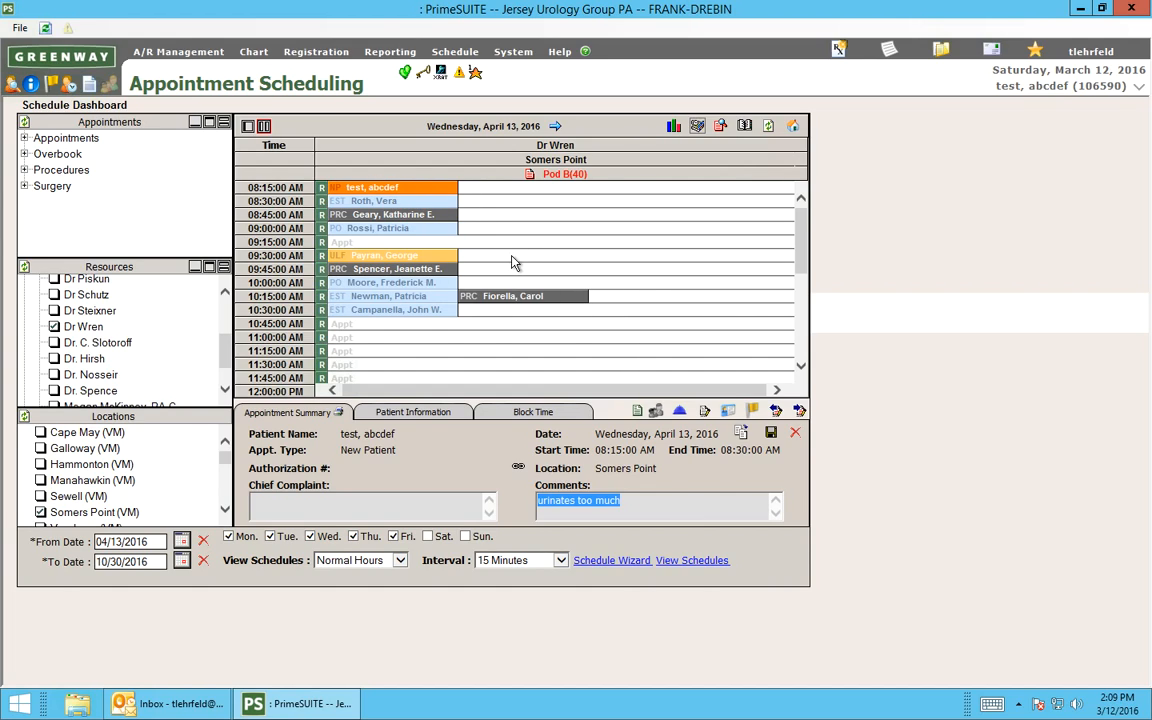
Cancel the 08:15 AM appointment with the reason Patient Reschedule and the explanation "patient reschedules".
{"action": "left_click", "coordinate": [796, 433]}
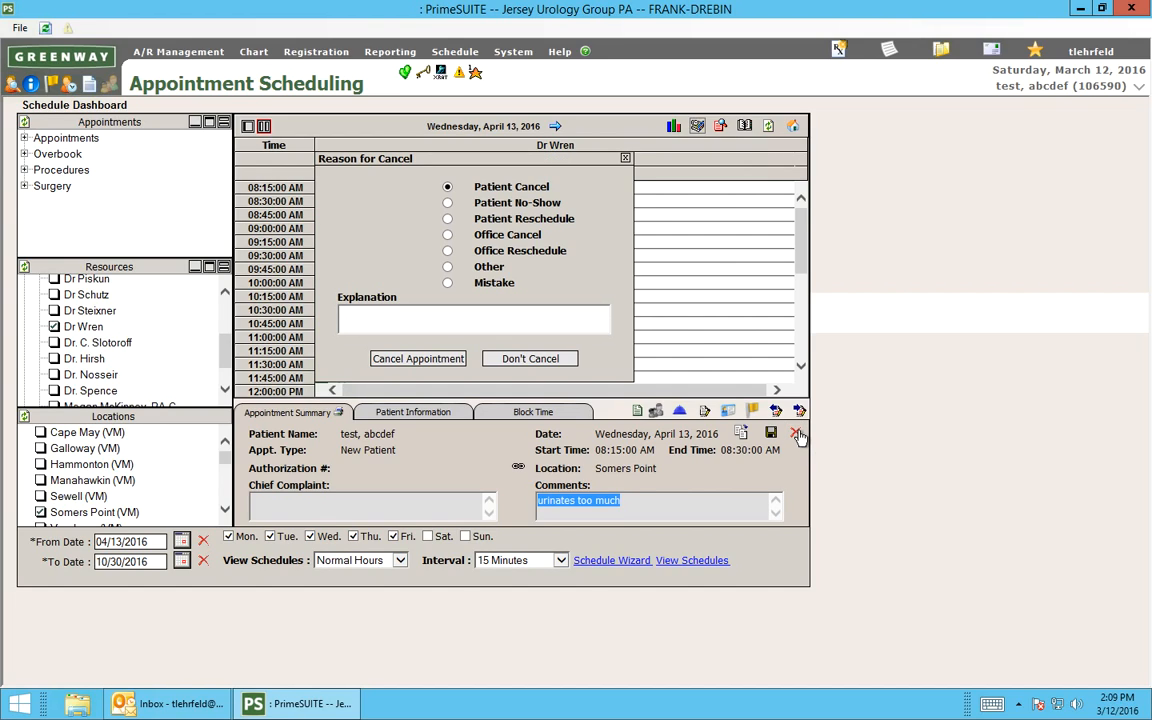
{"action": "left_click", "coordinate": [447, 220]}
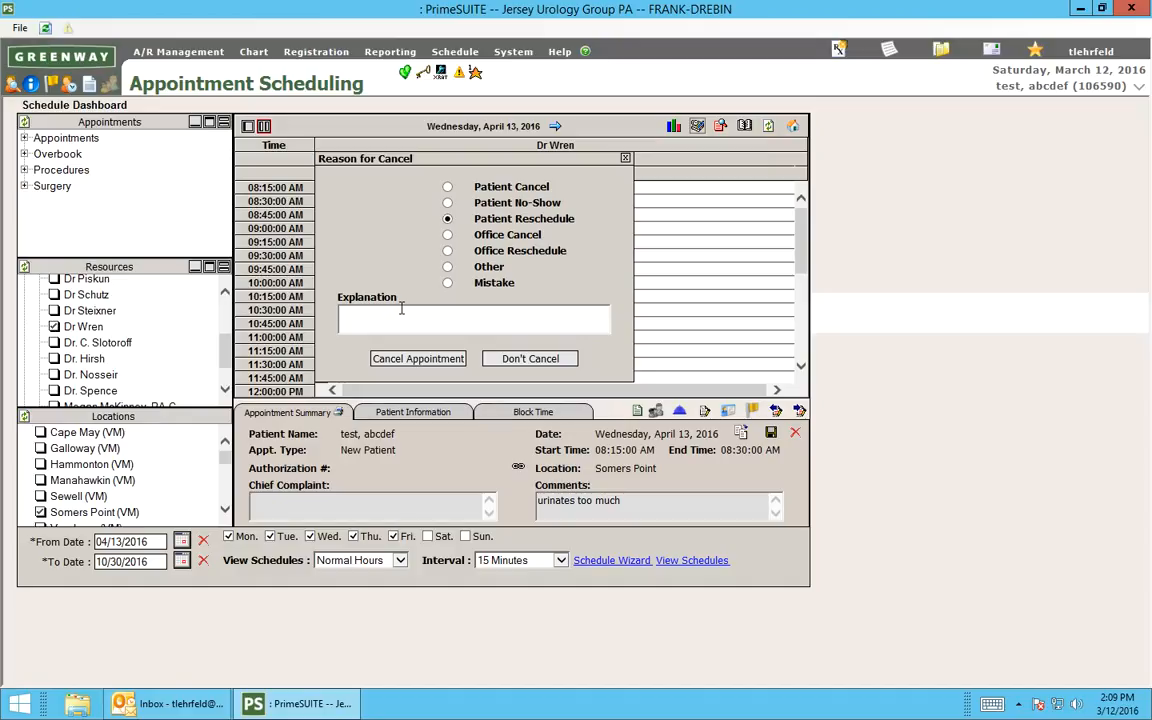
{"action": "type", "text": "patient reschedule"}
{"action": "key", "text": "BackSpace"}
{"action": "key", "text": "BackSpace"}
{"action": "type", "text": "dules"}
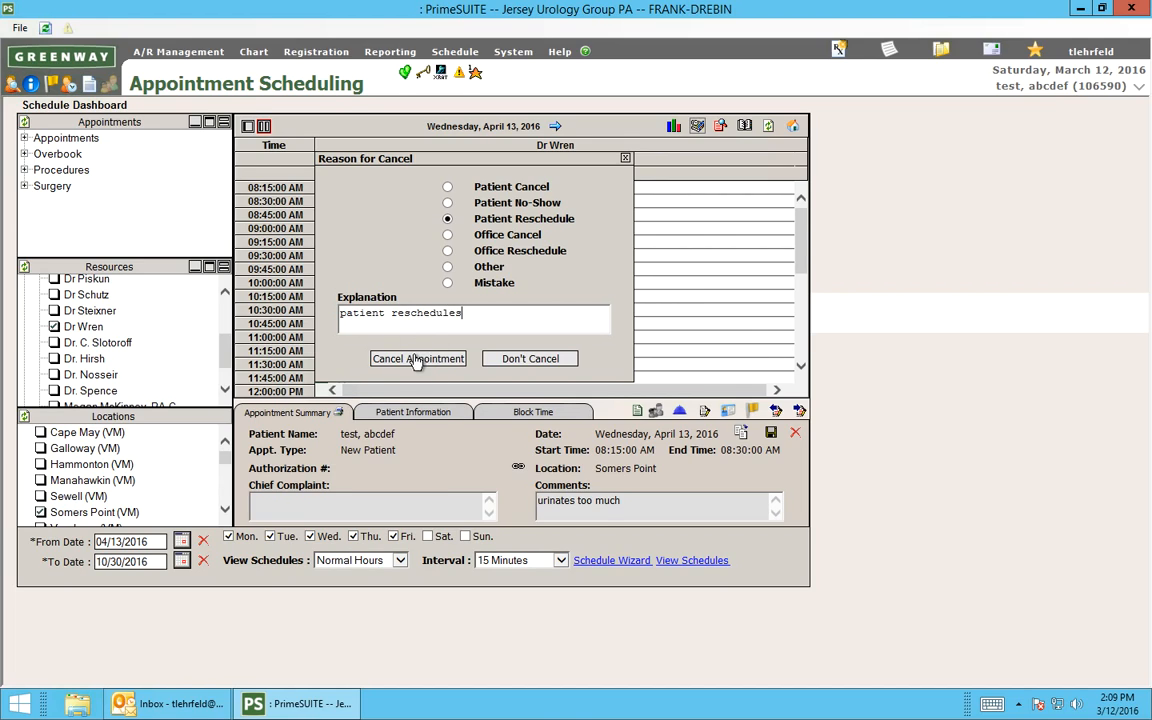
{"action": "left_click", "coordinate": [417, 359]}
{"action": "key", "text": "Return"}
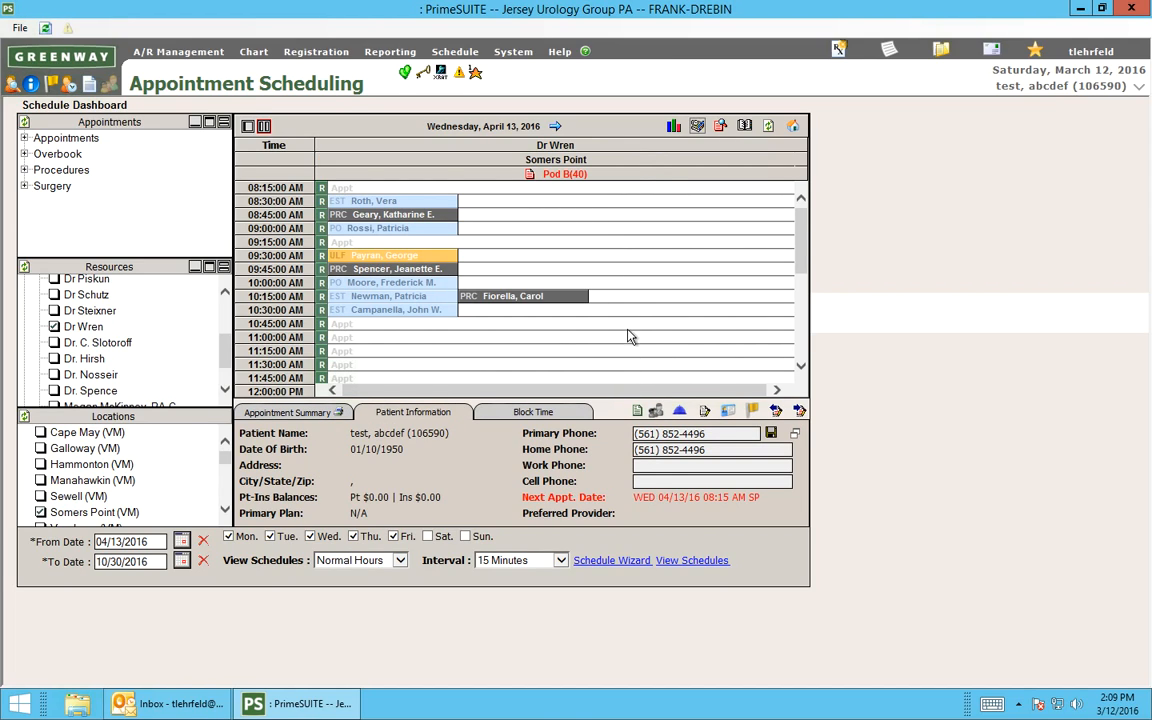
Start the Schedule Wizard, load the "MJS - Cape F/U" template and find the available appointments.
{"action": "left_click", "coordinate": [611, 561]}
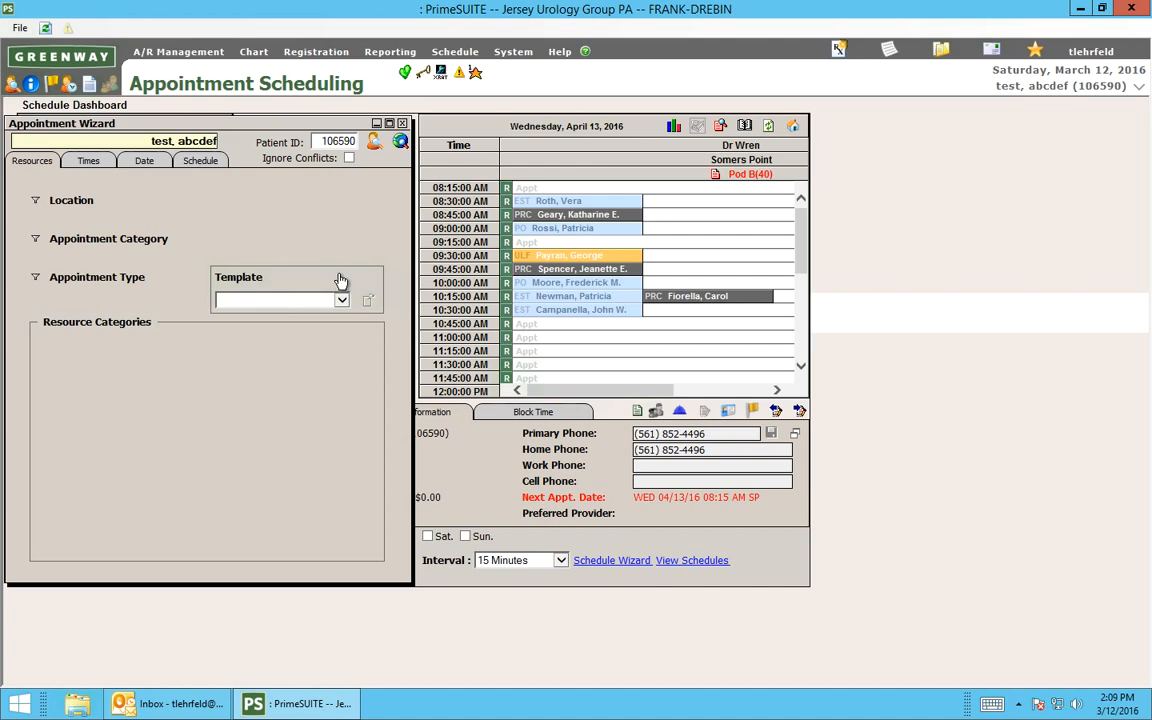
{"action": "left_click", "coordinate": [297, 301]}
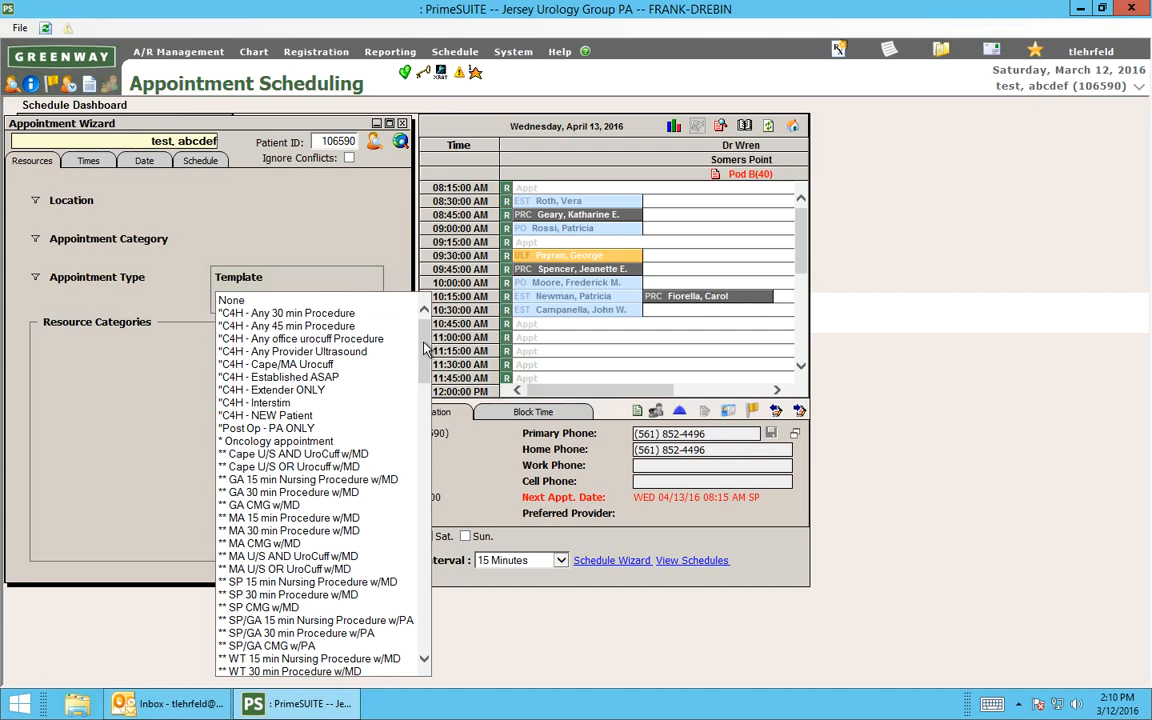
{"action": "mouse_move", "coordinate": [424, 344]}
{"action": "left_mouse_down"}
{"action": "mouse_move", "coordinate": [430, 362]}
{"action": "mouse_move", "coordinate": [424, 312]}
{"action": "mouse_move", "coordinate": [430, 347]}
{"action": "mouse_move", "coordinate": [419, 342]}
{"action": "mouse_move", "coordinate": [426, 327]}
{"action": "left_mouse_up"}
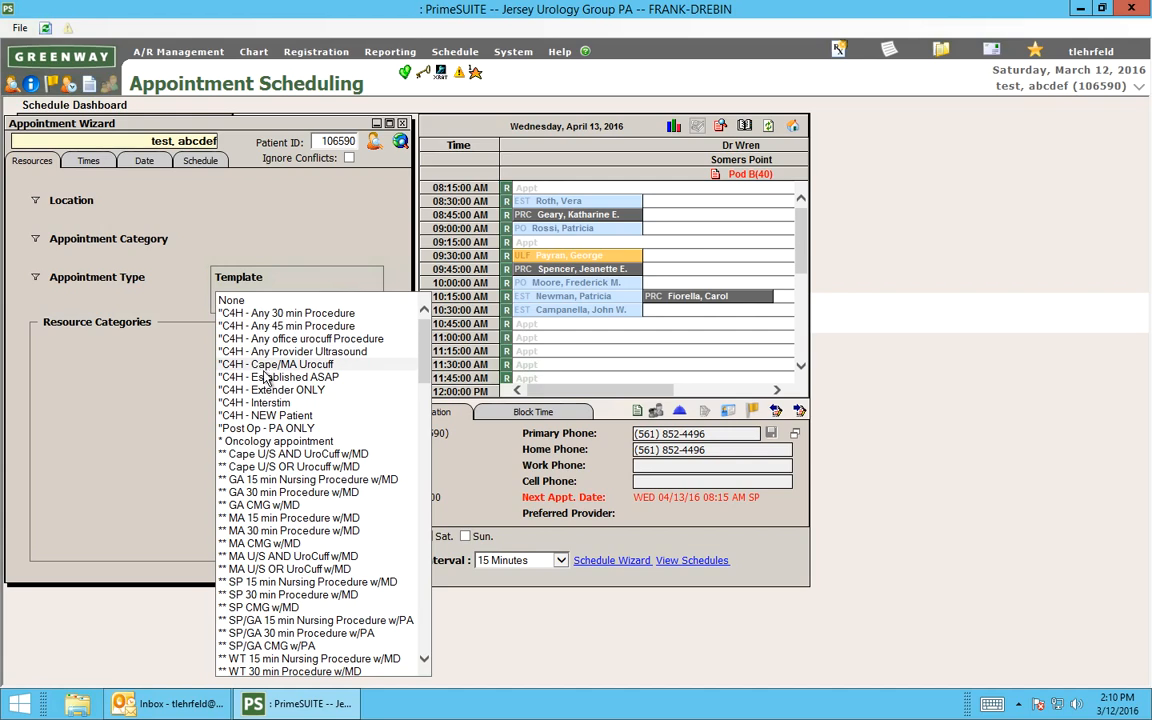
{"action": "left_click_drag", "start_coordinate": [428, 428], "coordinate": [419, 500]}
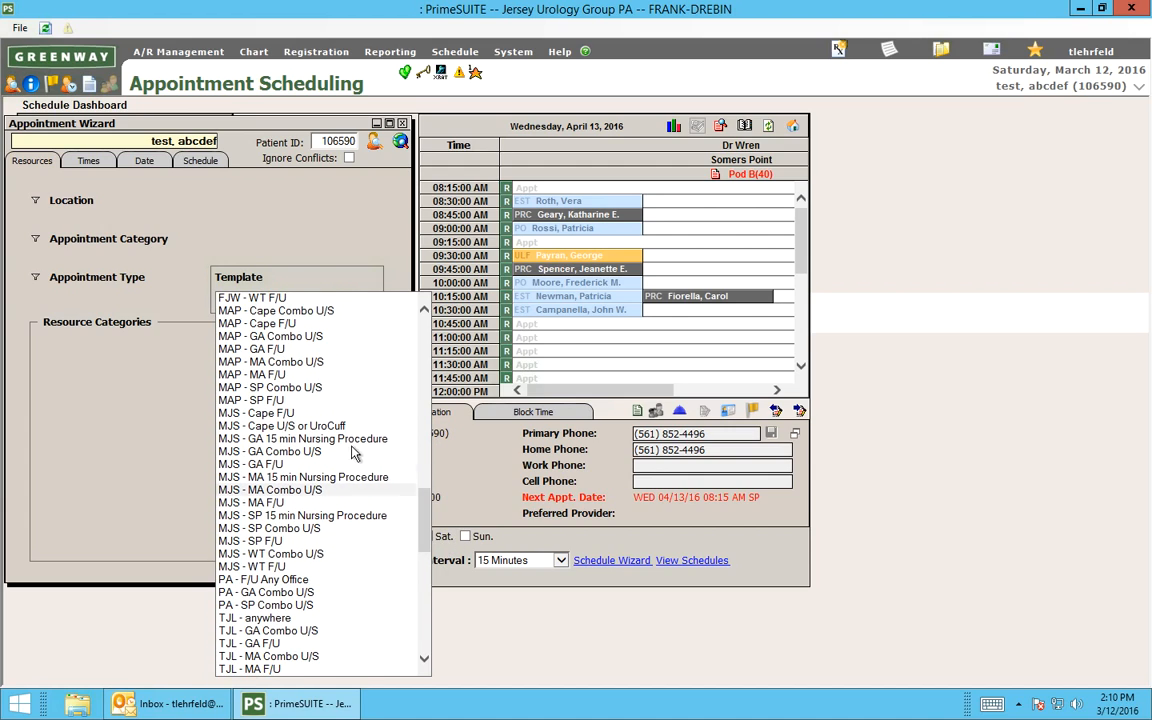
{"action": "left_click", "coordinate": [268, 416]}
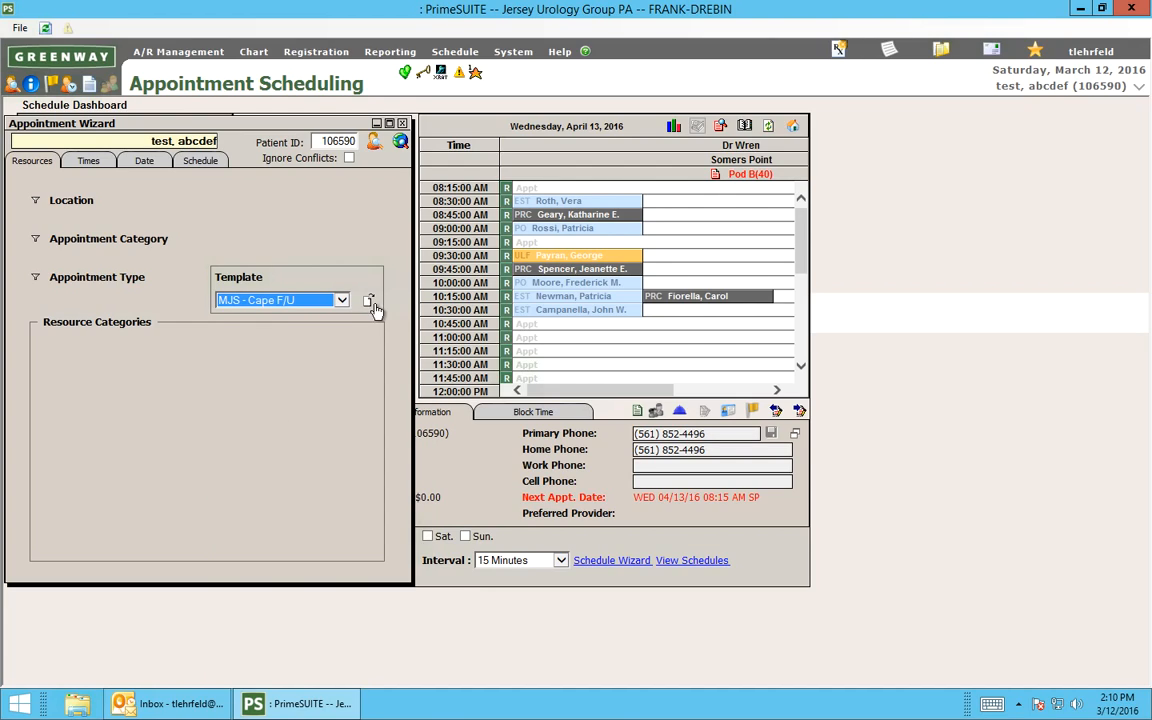
{"action": "left_click", "coordinate": [369, 303]}
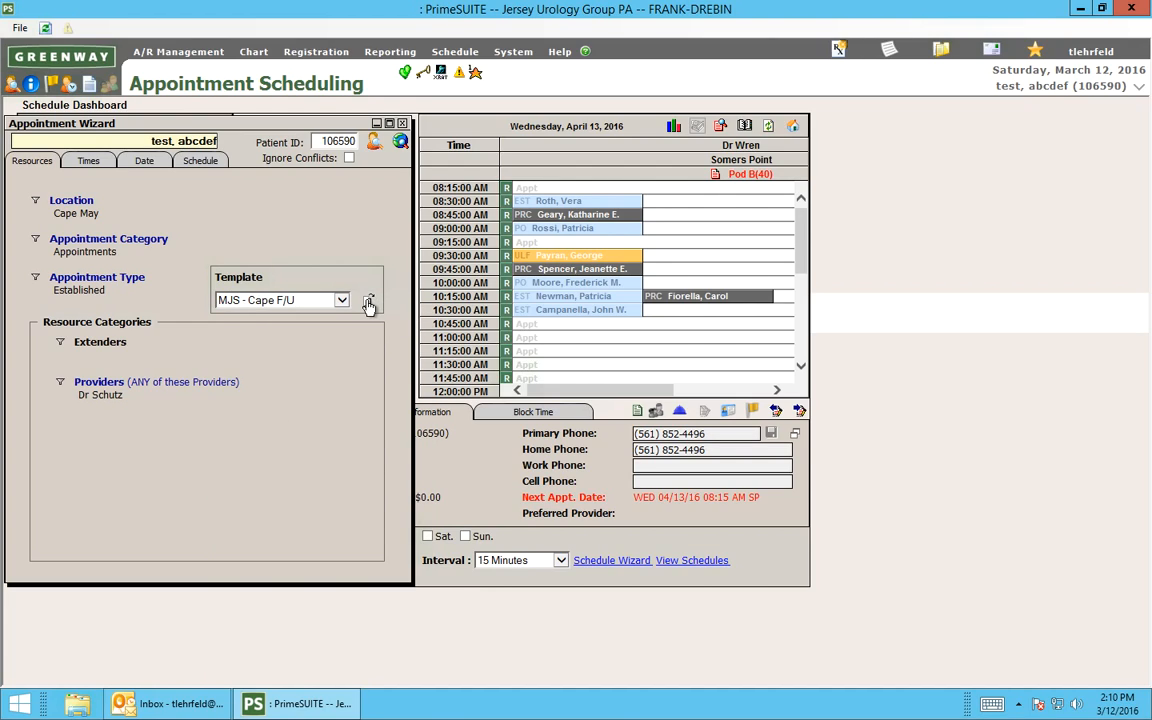
{"action": "left_click", "coordinate": [401, 142]}
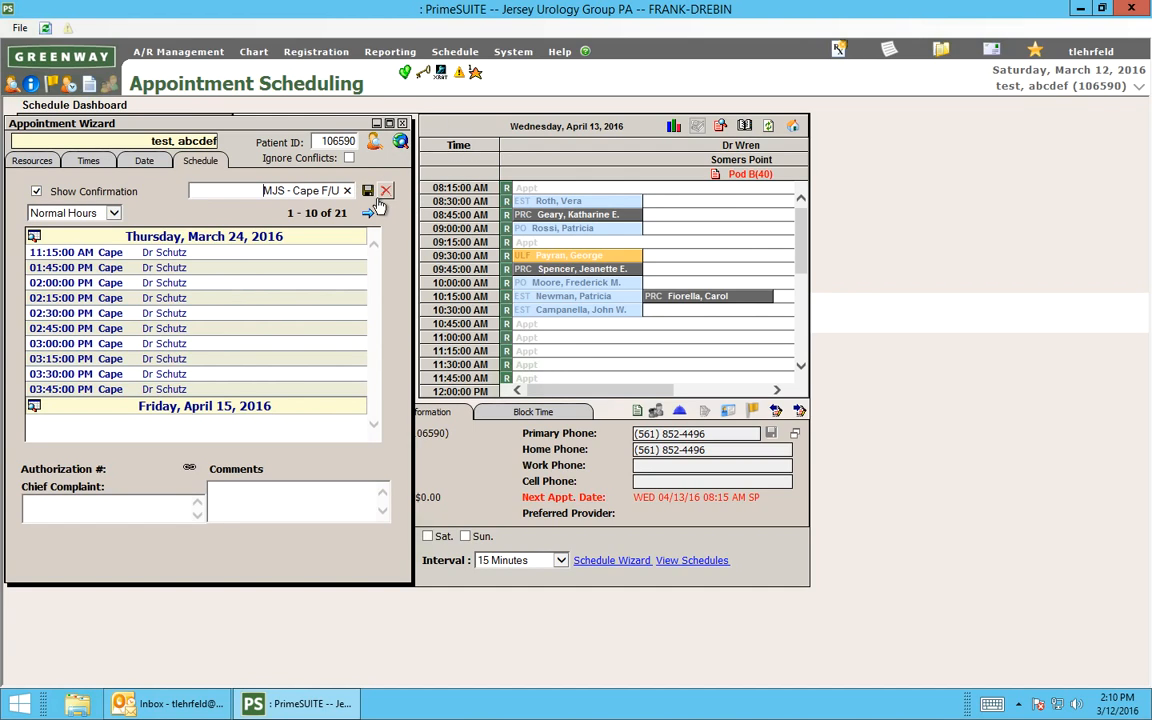
Page through the openings found with the "MJS - Cape F/U" template.
{"action": "left_click", "coordinate": [370, 215]}
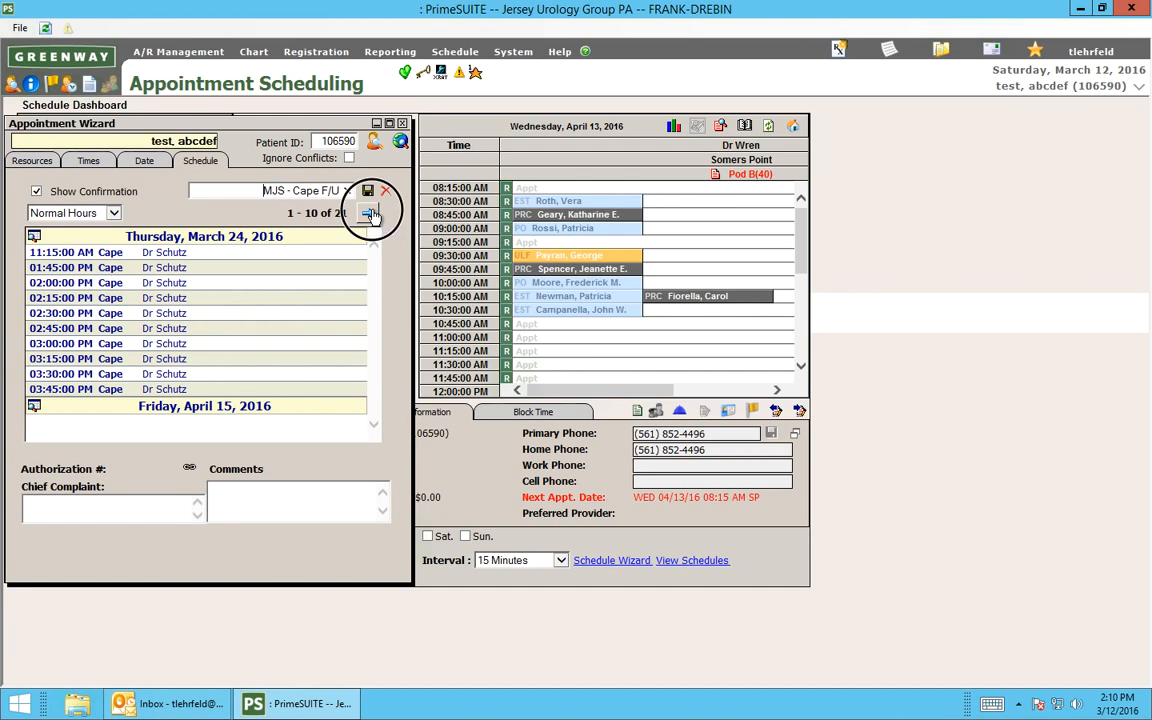
{"action": "left_click", "coordinate": [370, 215]}
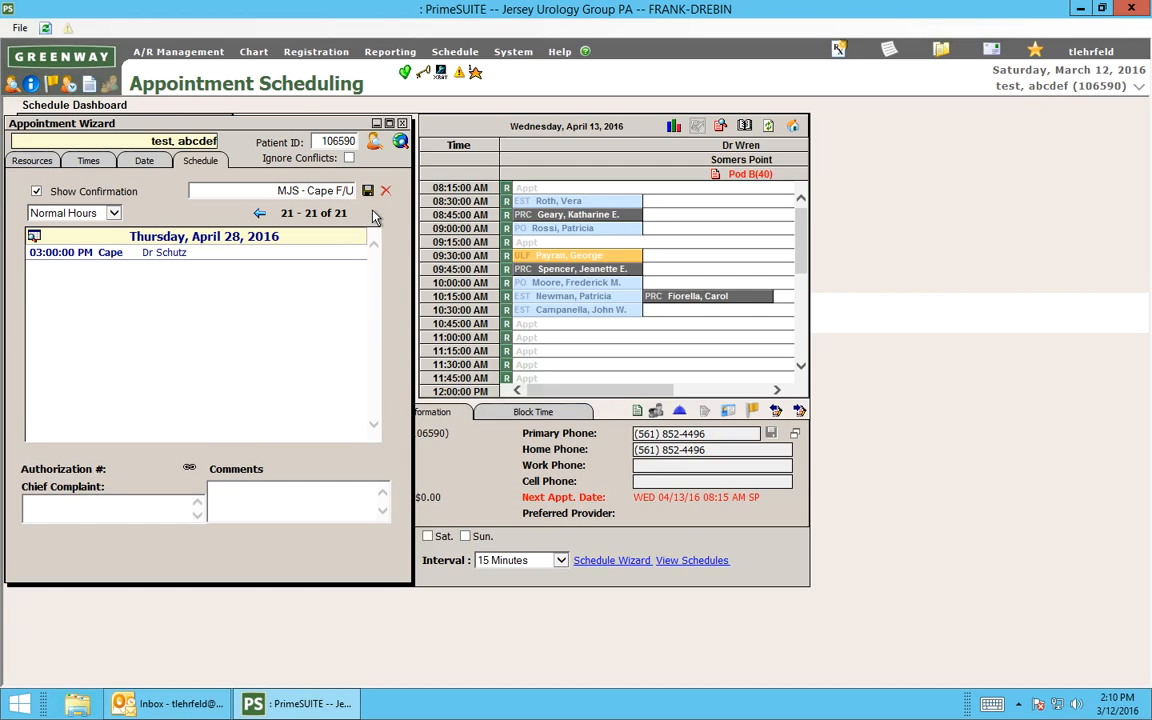
{"action": "left_click", "coordinate": [259, 214]}
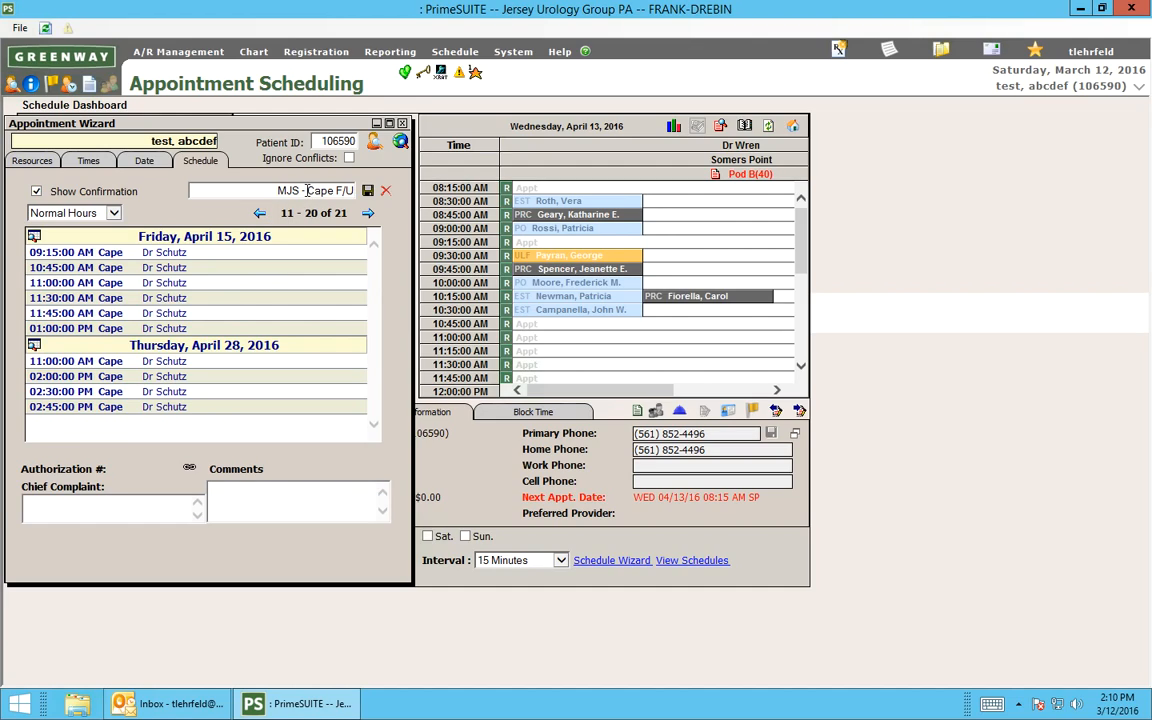
Load the "Any provider Cape May" template in the wizard instead and find its available appointments.
{"action": "left_click", "coordinate": [33, 161]}
{"action": "left_click", "coordinate": [283, 300]}
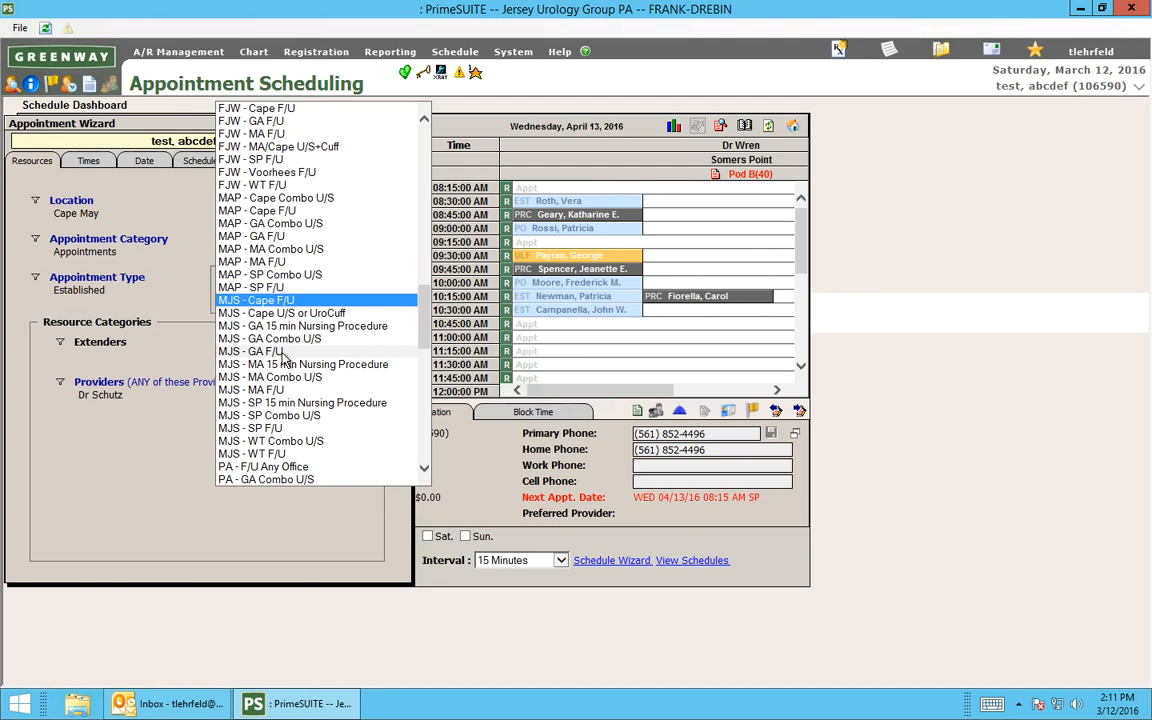
{"action": "left_click", "coordinate": [421, 338]}
{"action": "left_click_drag", "start_coordinate": [421, 338], "coordinate": [418, 220]}
{"action": "left_click", "coordinate": [278, 314]}
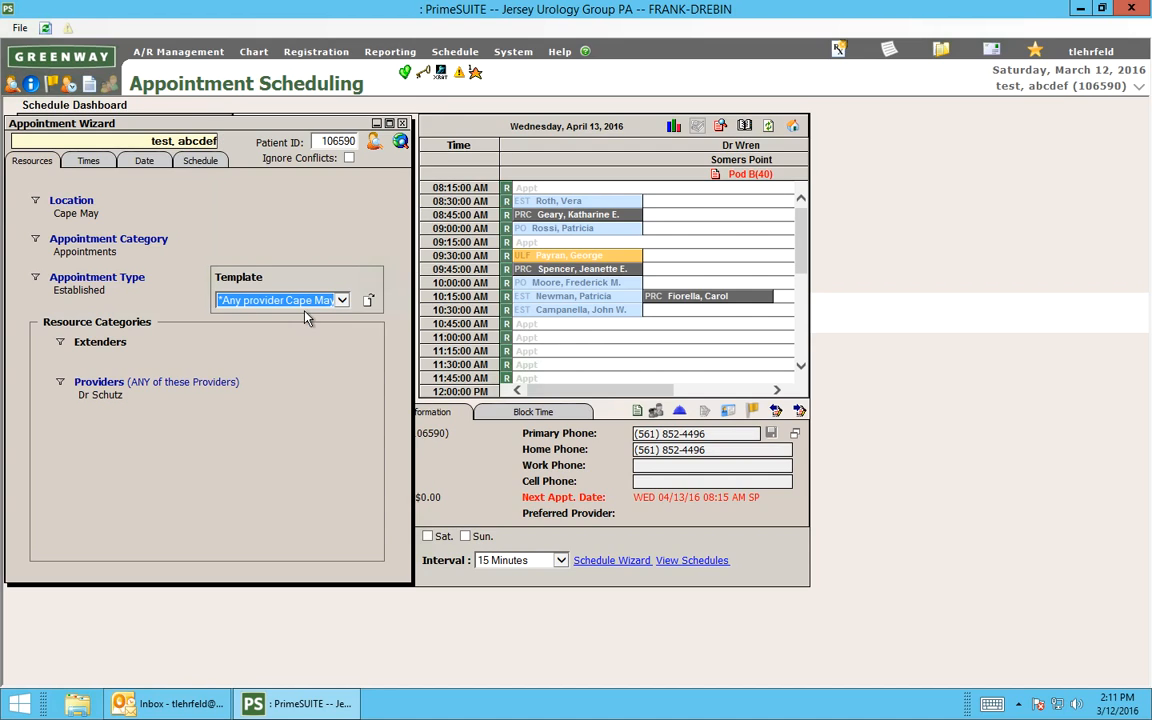
{"action": "left_click", "coordinate": [367, 300]}
{"action": "left_click", "coordinate": [400, 141]}
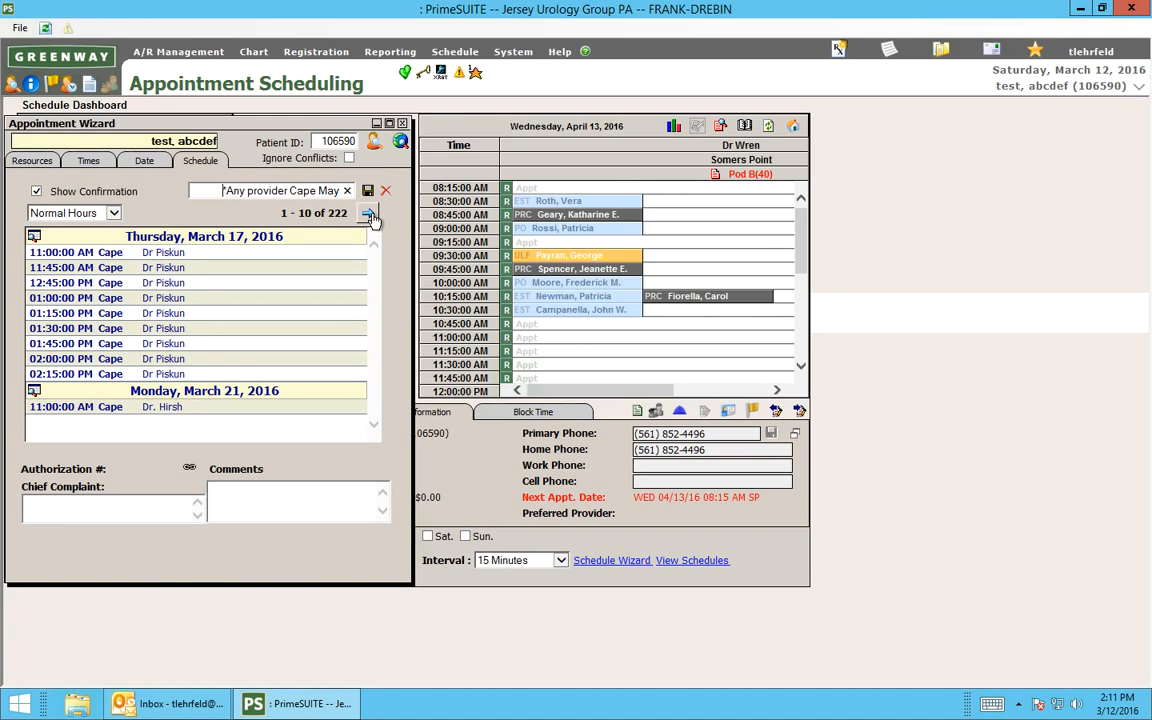
Book the 10:30 AM Cape May opening on March 31, 2016 and dismiss the patient instructions and confirmation.
{"action": "left_click", "coordinate": [369, 215]}
{"action": "left_click", "coordinate": [369, 215]}
{"action": "left_click", "coordinate": [369, 215]}
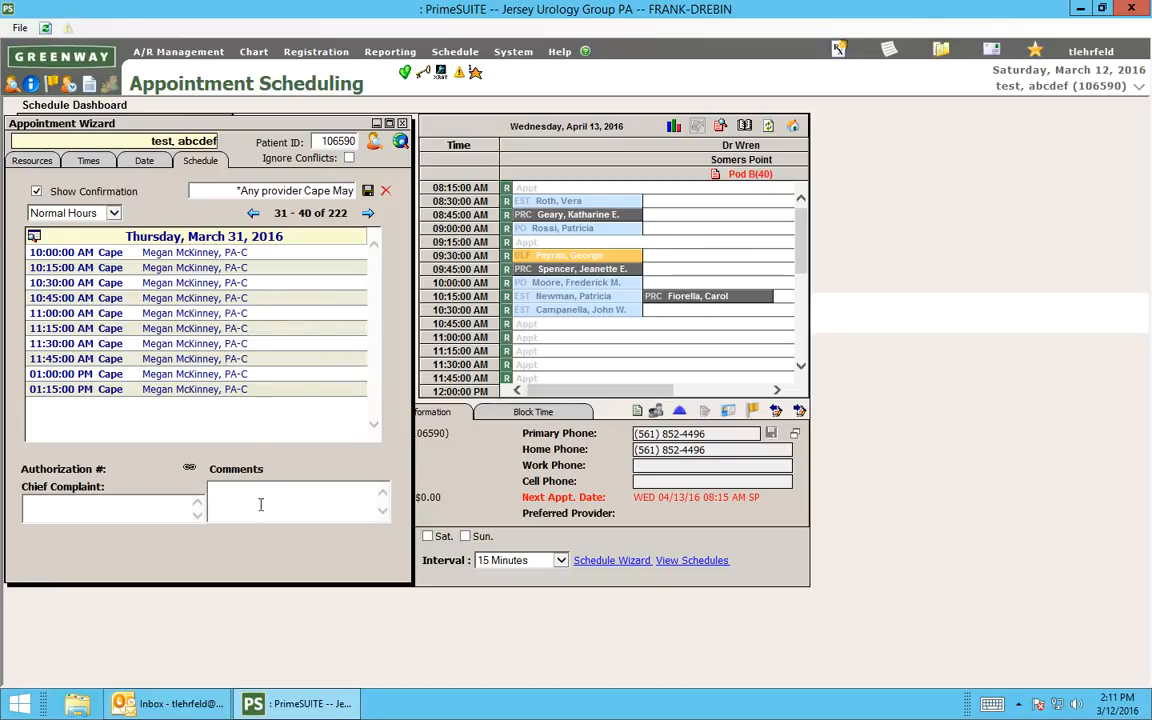
{"action": "double_click", "coordinate": [195, 283]}
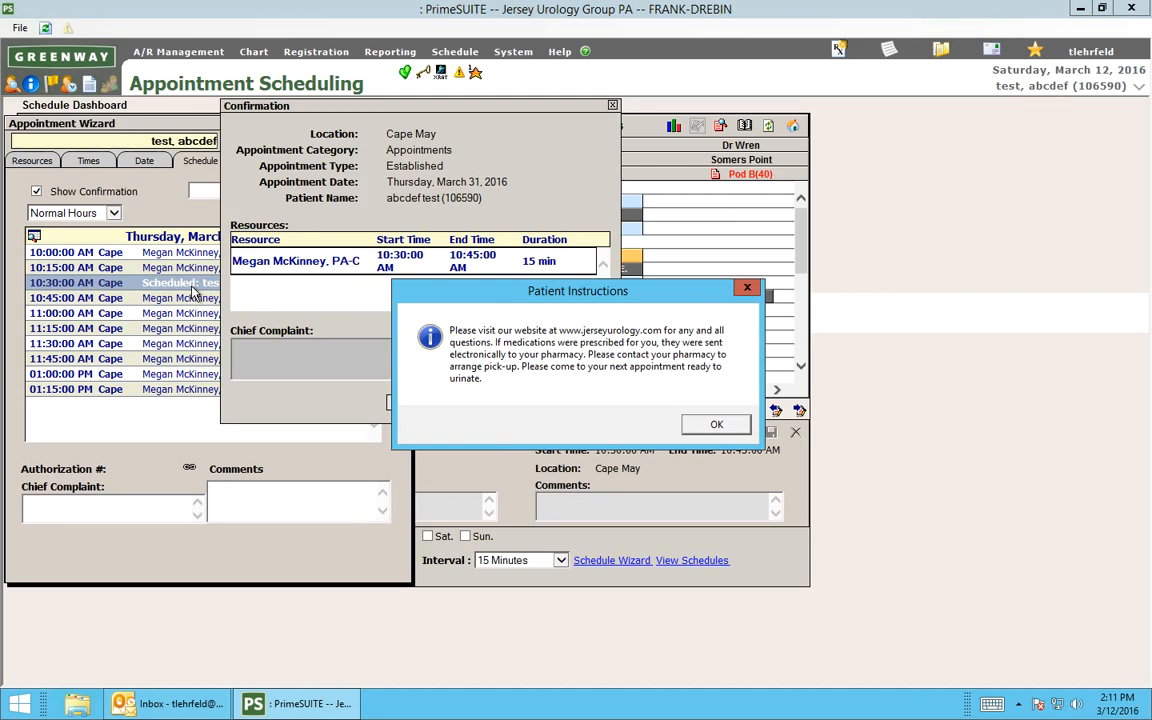
{"action": "key", "text": "Return"}
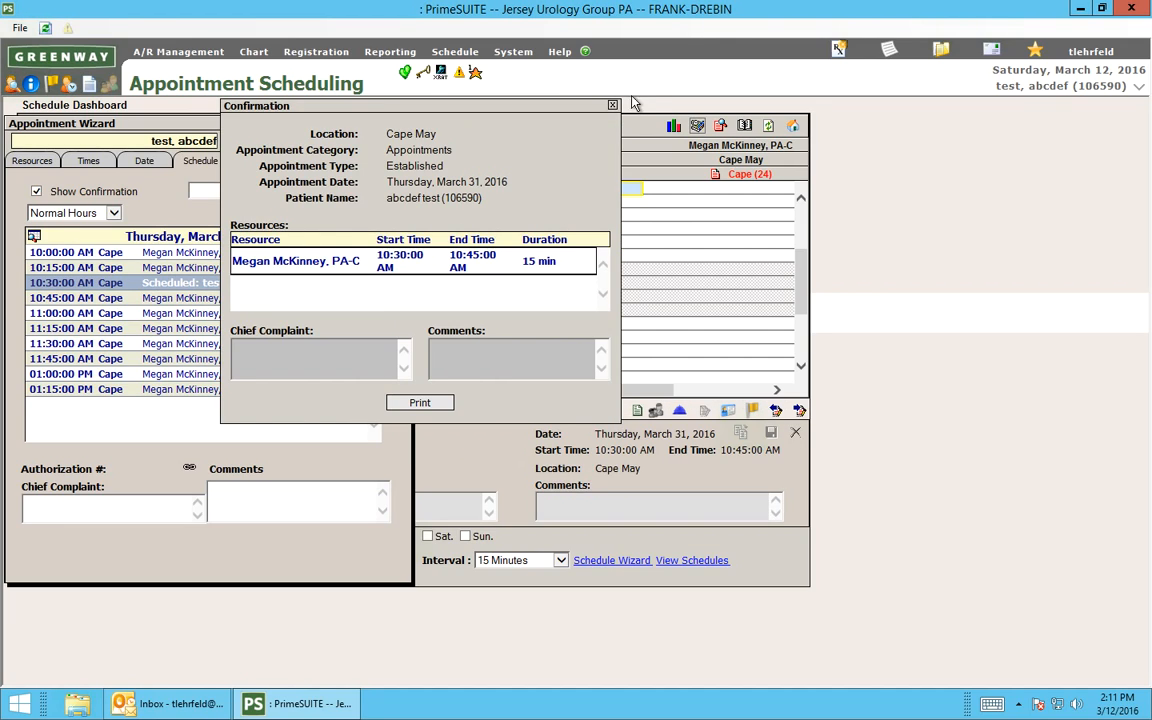
{"action": "left_click", "coordinate": [613, 105]}
Close the Appointment Wizard and save the comment "urinates too much" on the new 10:30 AM appointment.
{"action": "mouse_move", "coordinate": [800, 263]}
{"action": "left_mouse_down"}
{"action": "mouse_move", "coordinate": [805, 226]}
{"action": "mouse_move", "coordinate": [806, 267]}
{"action": "left_mouse_up"}
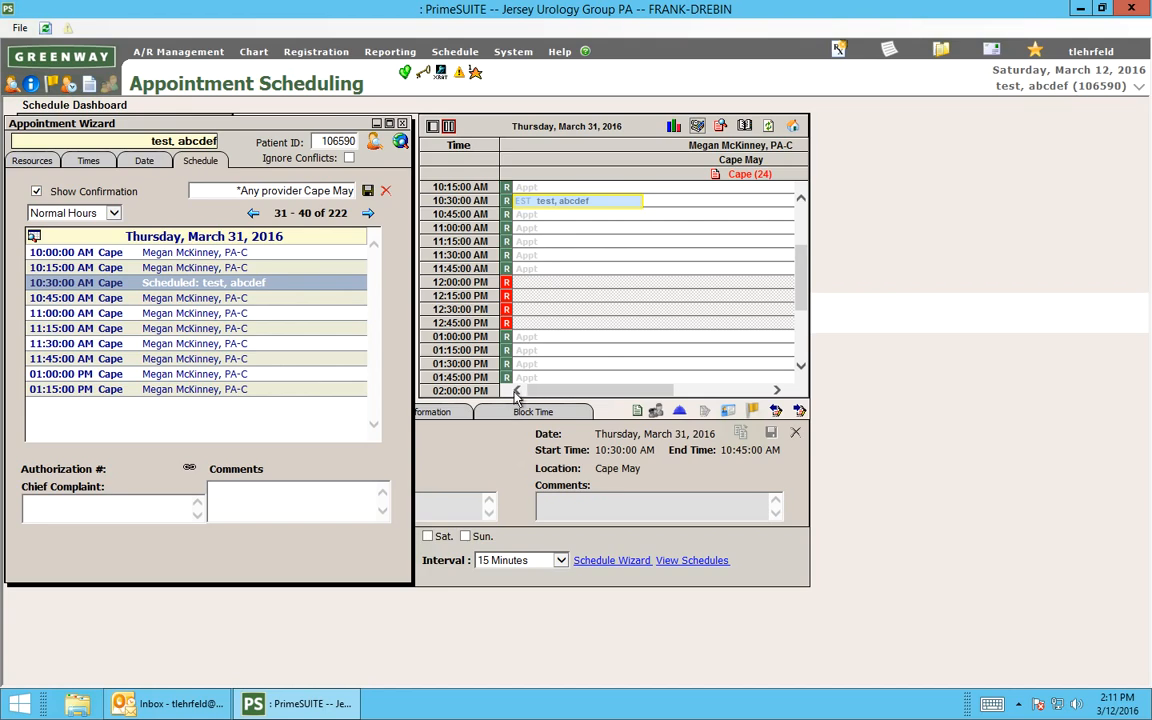
{"action": "left_click", "coordinate": [402, 123]}
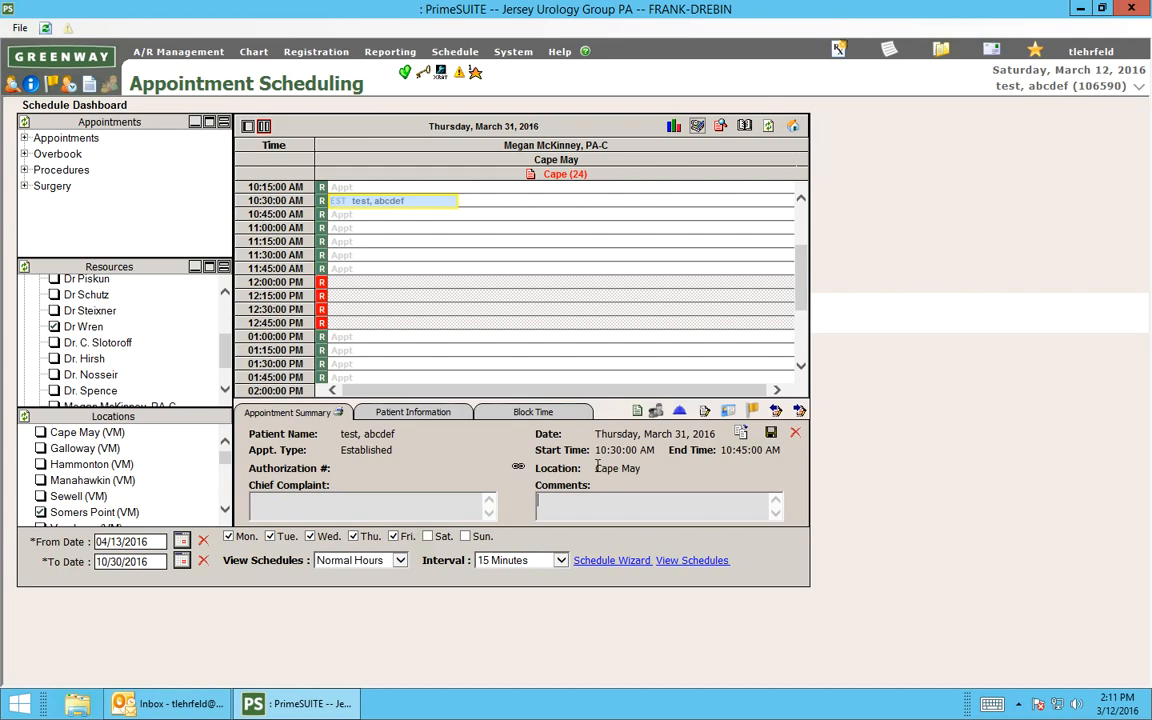
{"action": "type", "text": "urinates too much"}
{"action": "left_click", "coordinate": [771, 434]}
{"action": "key", "text": "Return"}
Cancel the test patient's 10:30 AM Cape May appointment on March 31, 2016 with the reason Patient Cancel.
{"action": "left_click", "coordinate": [796, 434]}
{"action": "left_click", "coordinate": [418, 358]}
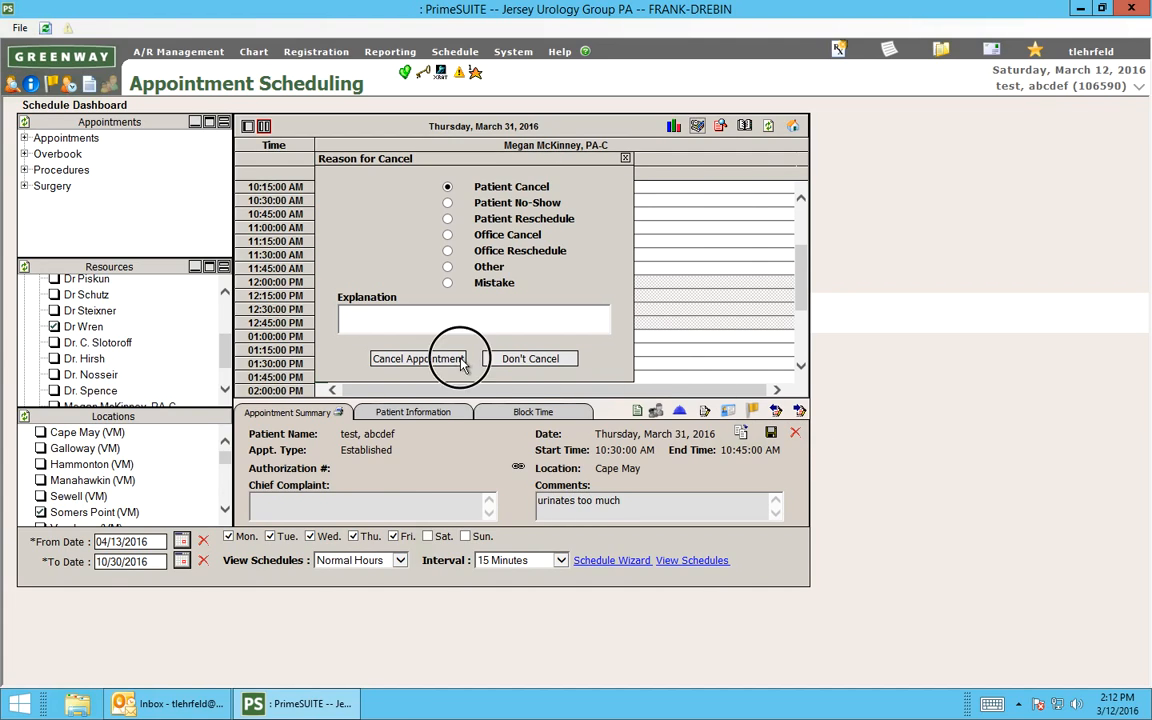
{"action": "left_click", "coordinate": [625, 404]}
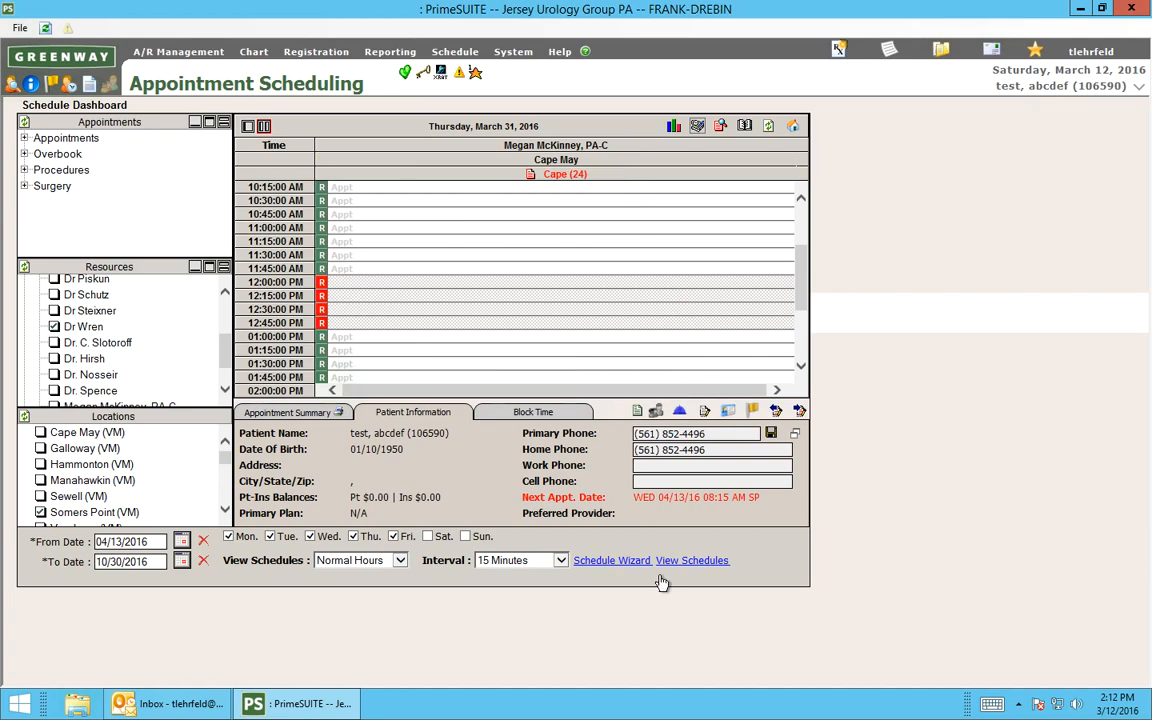
Start a new Schedule Wizard for the test patient and load the "TJL - GA Combo U/S" template.
{"action": "left_click", "coordinate": [605, 561]}
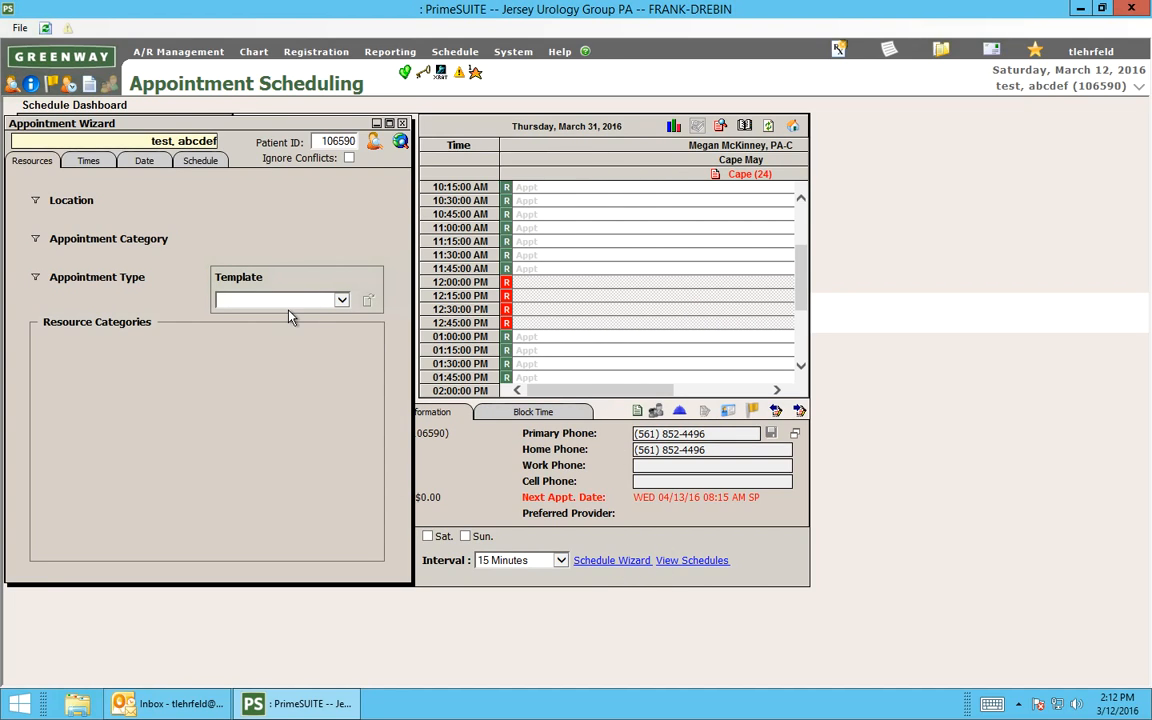
{"action": "left_click", "coordinate": [277, 300]}
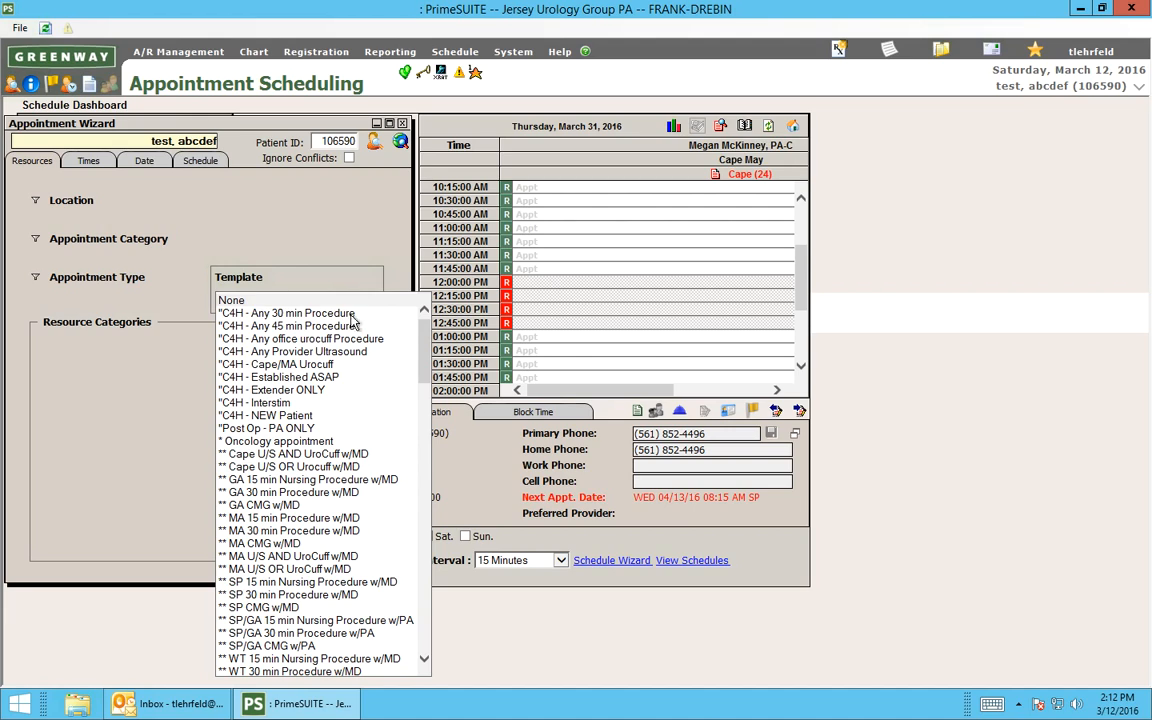
{"action": "left_click_drag", "start_coordinate": [429, 350], "coordinate": [441, 382]}
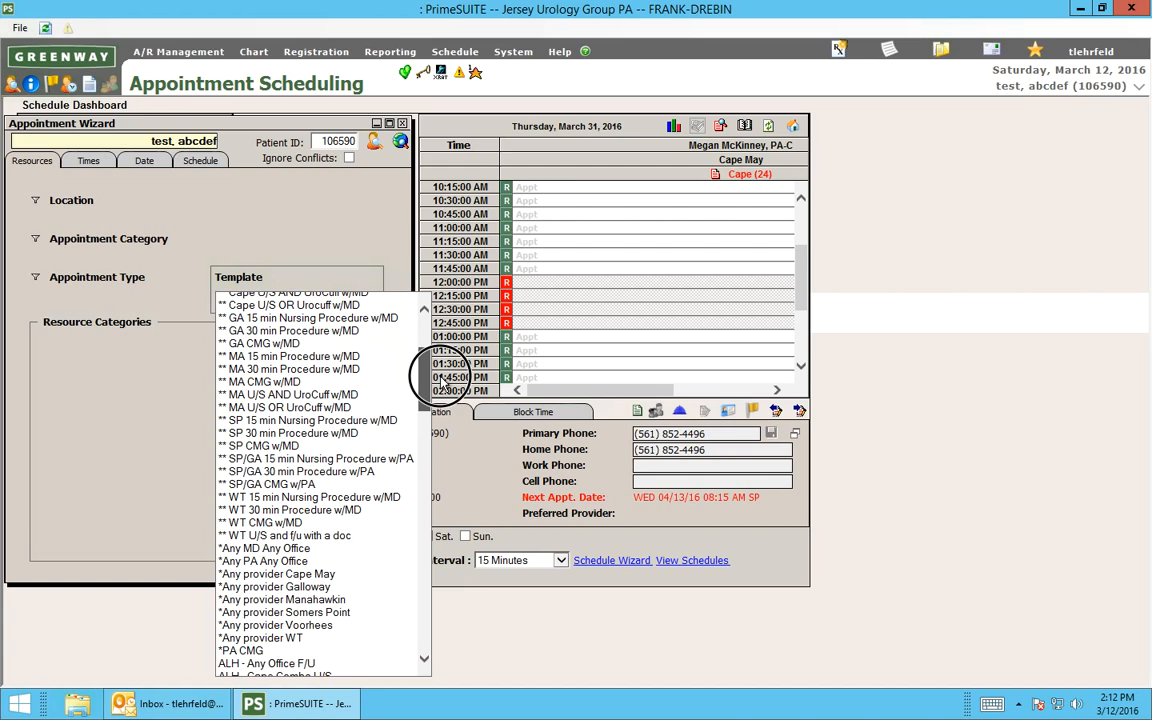
{"action": "left_click_drag", "start_coordinate": [441, 381], "coordinate": [457, 553]}
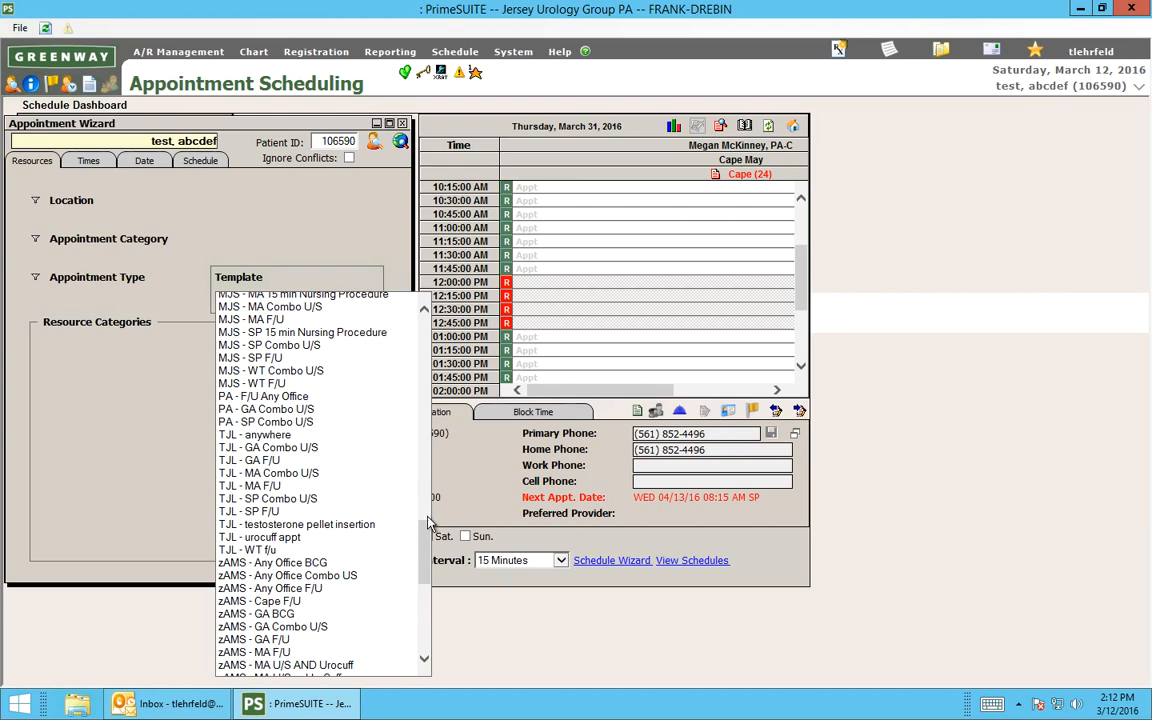
{"action": "left_click", "coordinate": [293, 449]}
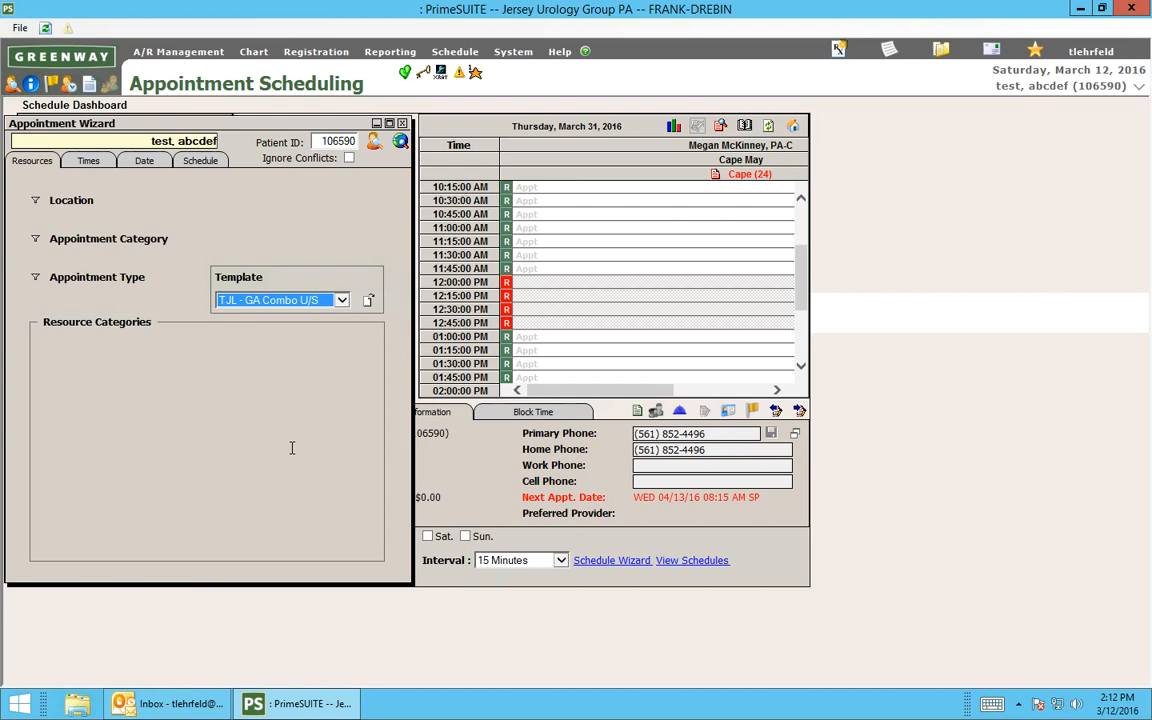
{"action": "left_click", "coordinate": [370, 302]}
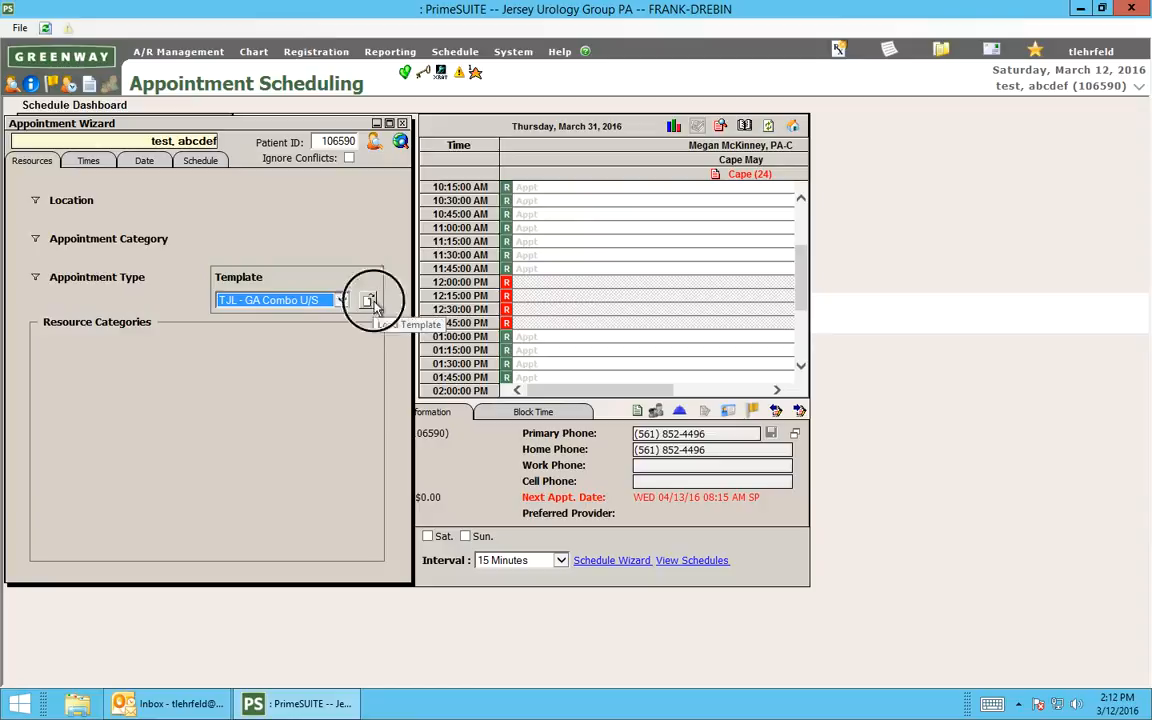
Change the start date of the wizard's date range and find the available combo ultrasound appointments.
{"action": "left_click", "coordinate": [144, 159]}
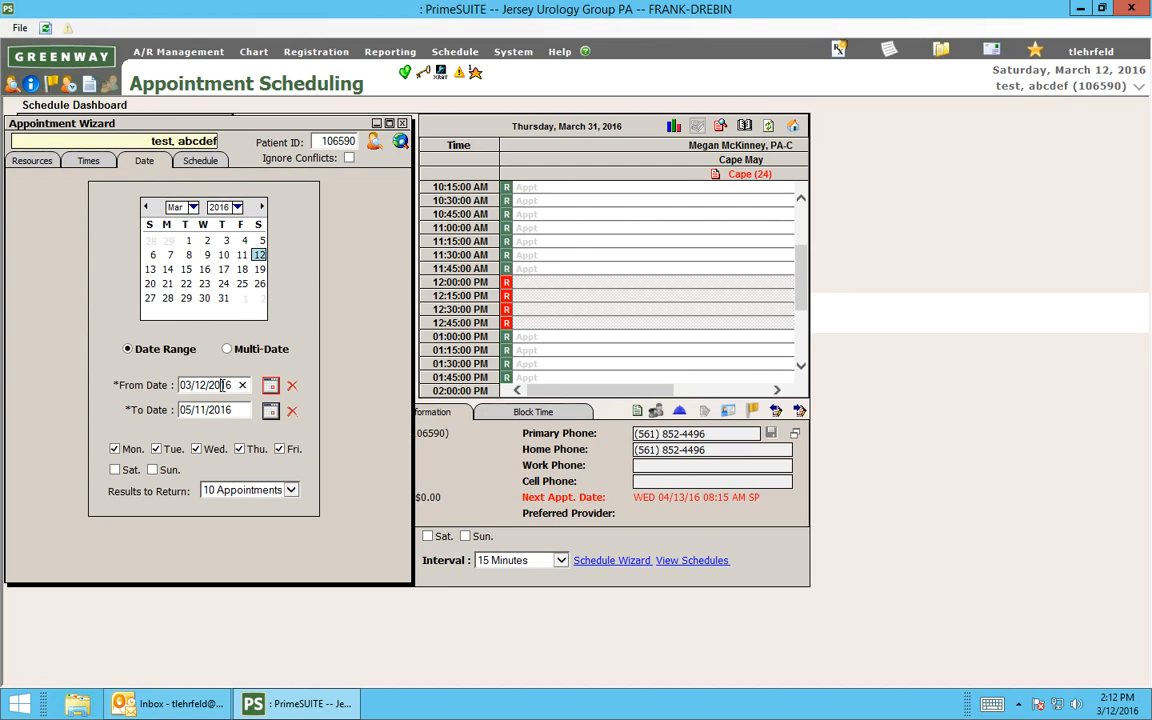
{"action": "left_click", "coordinate": [224, 385]}
{"action": "left_click", "coordinate": [401, 143]}
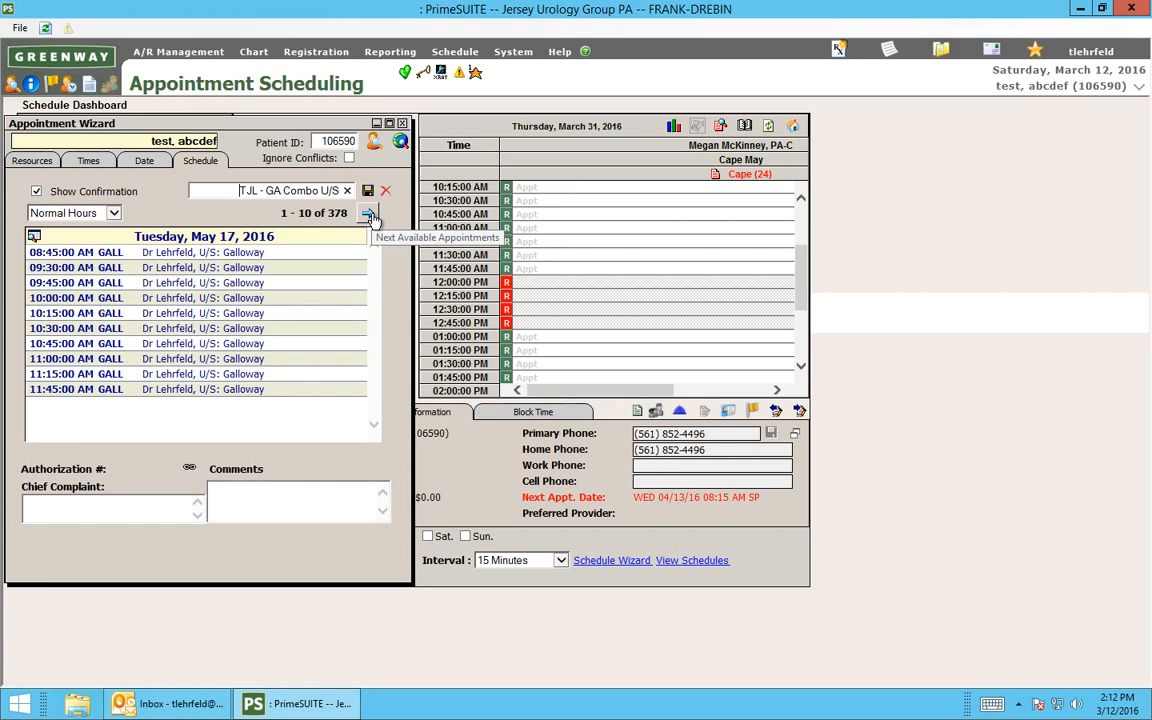
Book the 10:30 AM Galloway opening on May 17, 2016 with the comment "renal" and dismiss the patient instructions and confirmation.
{"action": "left_click", "coordinate": [267, 491]}
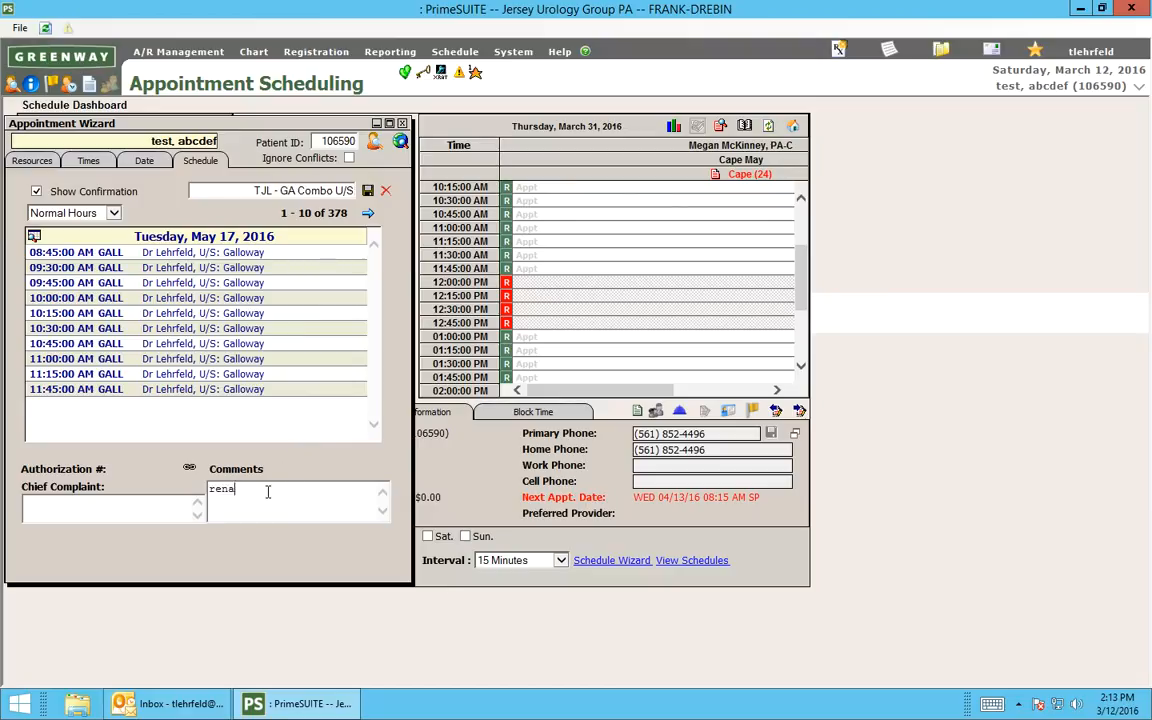
{"action": "left_click", "coordinate": [152, 329]}
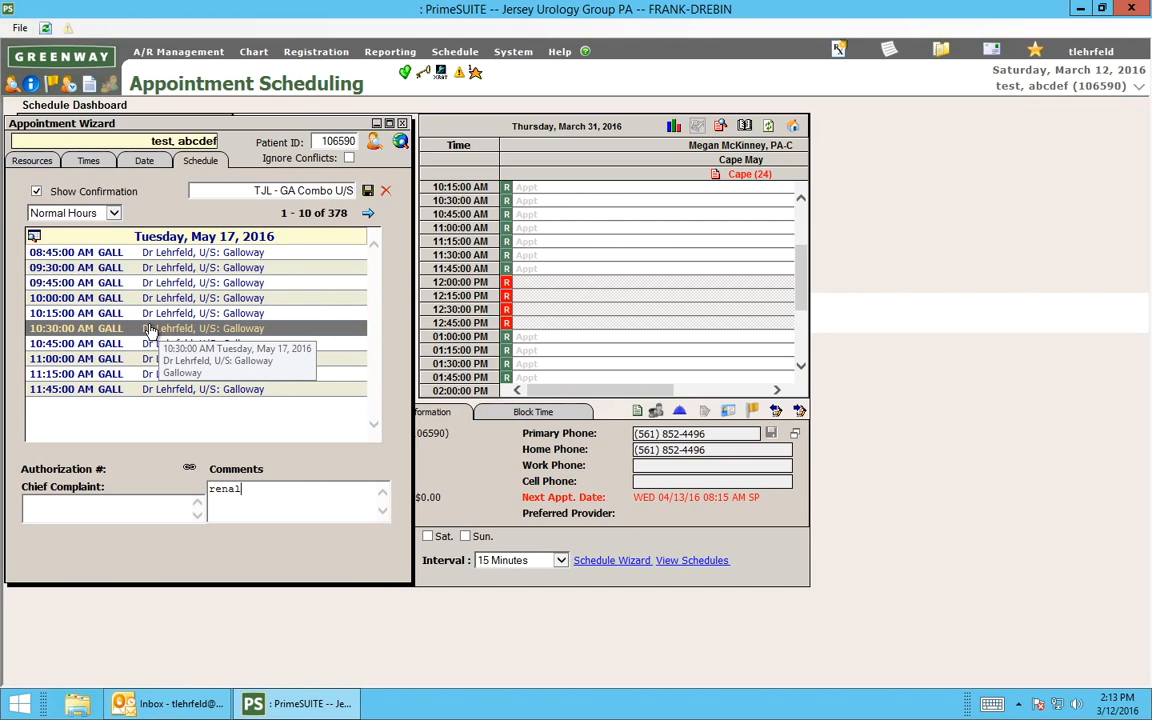
{"action": "double_click", "coordinate": [148, 330]}
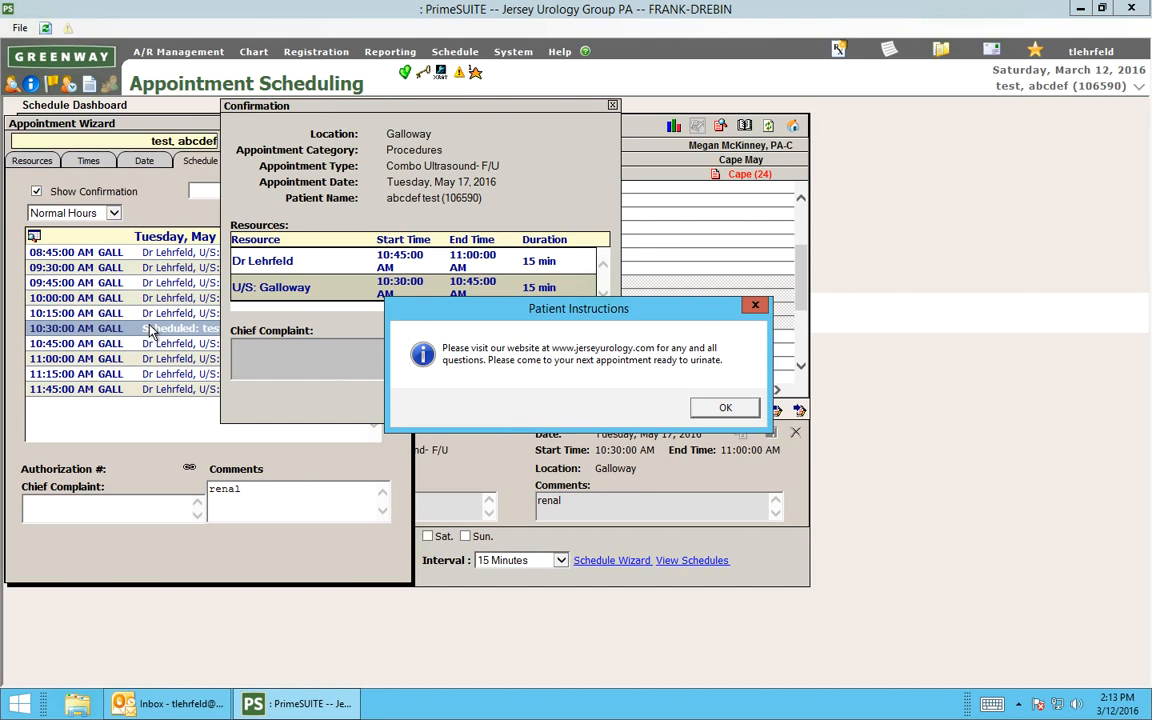
{"action": "key", "text": "Return"}
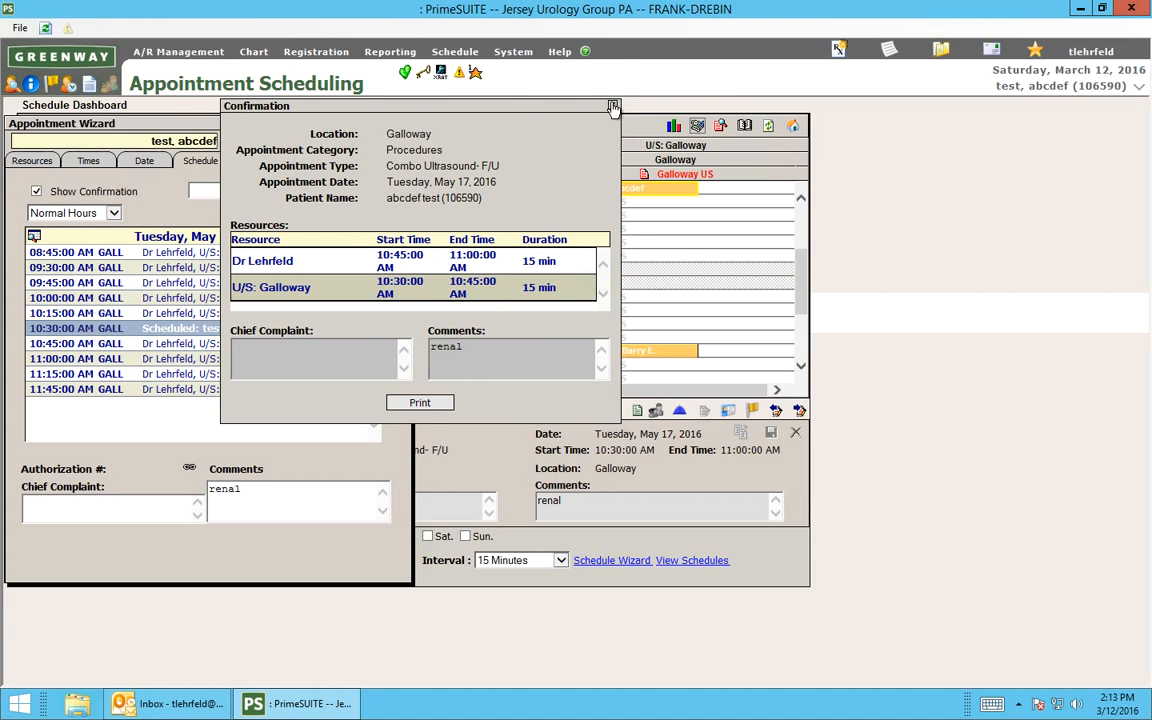
{"action": "left_click", "coordinate": [613, 106]}
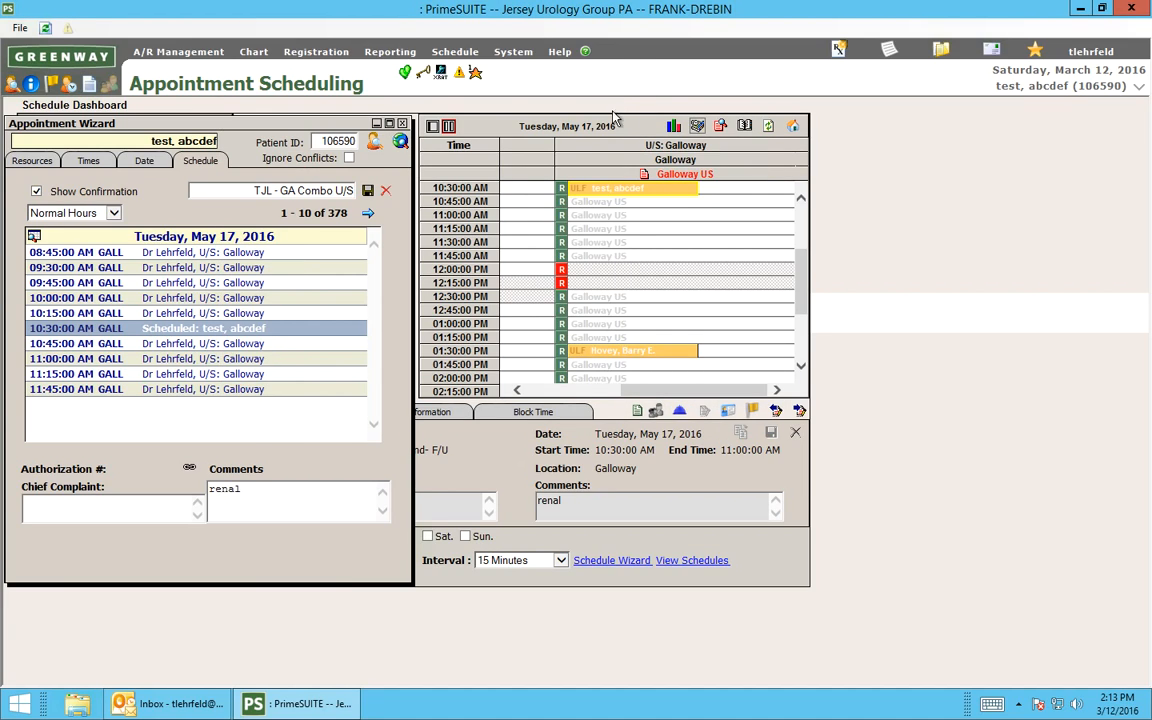
Close the Appointment Wizard and cancel the 10:30 AM Galloway ultrasound appointment with the reason Patient Cancel.
{"action": "mouse_move", "coordinate": [645, 390]}
{"action": "left_mouse_down"}
{"action": "mouse_move", "coordinate": [540, 386]}
{"action": "mouse_move", "coordinate": [650, 388]}
{"action": "left_mouse_up"}
{"action": "left_click", "coordinate": [630, 195]}
{"action": "left_click", "coordinate": [402, 123]}
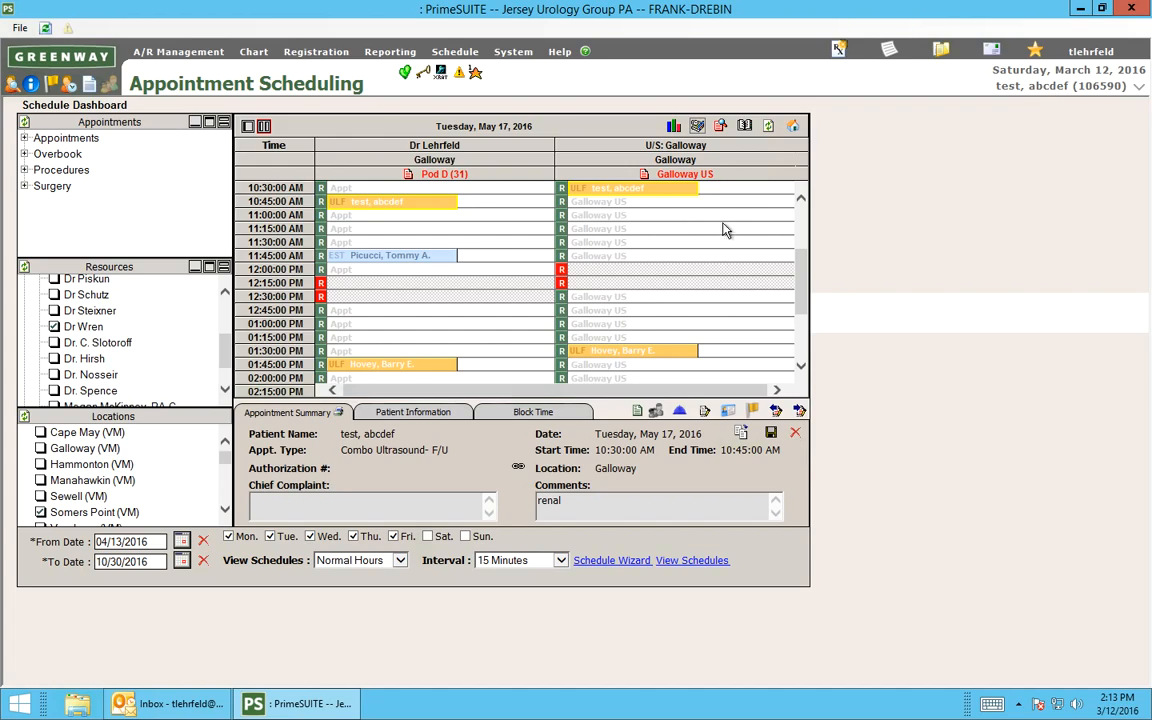
{"action": "left_click", "coordinate": [797, 437]}
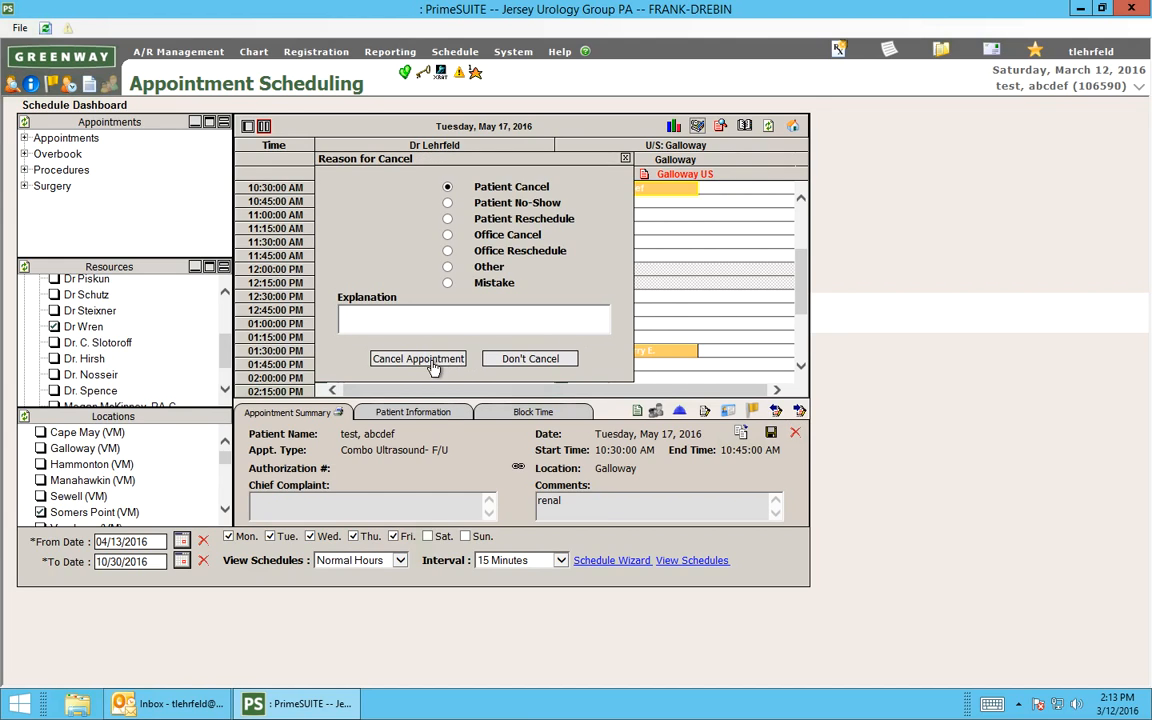
{"action": "left_click", "coordinate": [430, 362]}
{"action": "key", "text": "Return"}
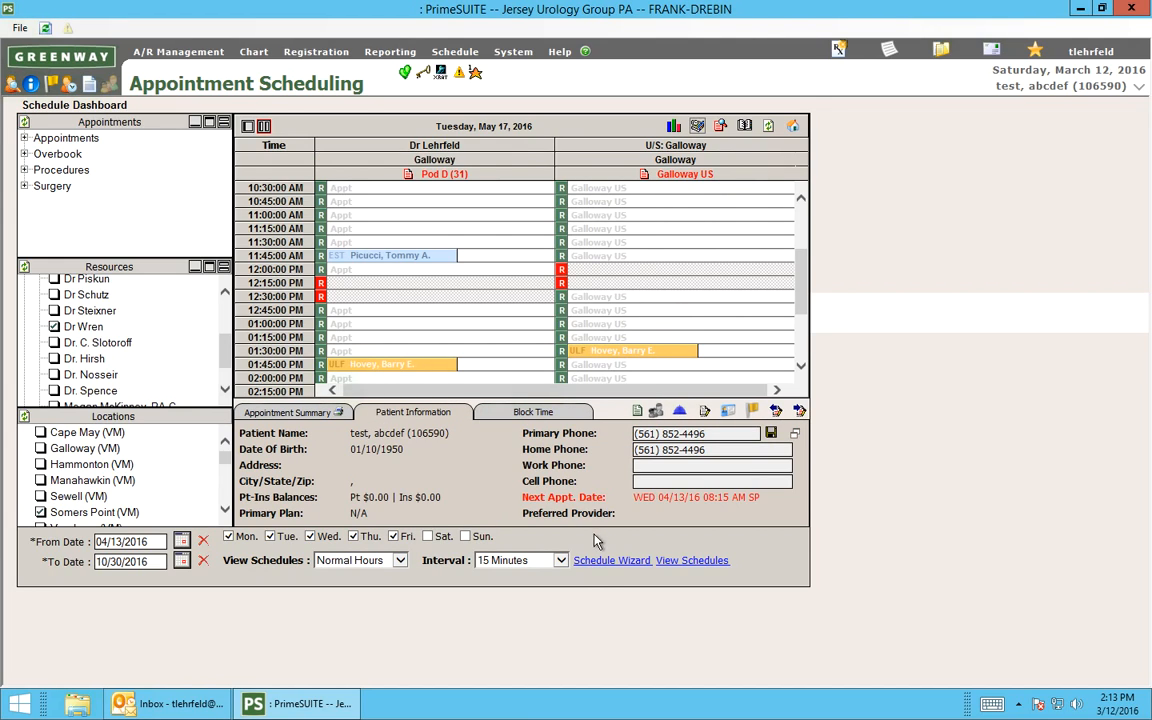
Load the "C4H - Any office urocuff Procedure" template in a new Schedule Wizard and find available appointments from 09/12/2016.
{"action": "left_click", "coordinate": [590, 561]}
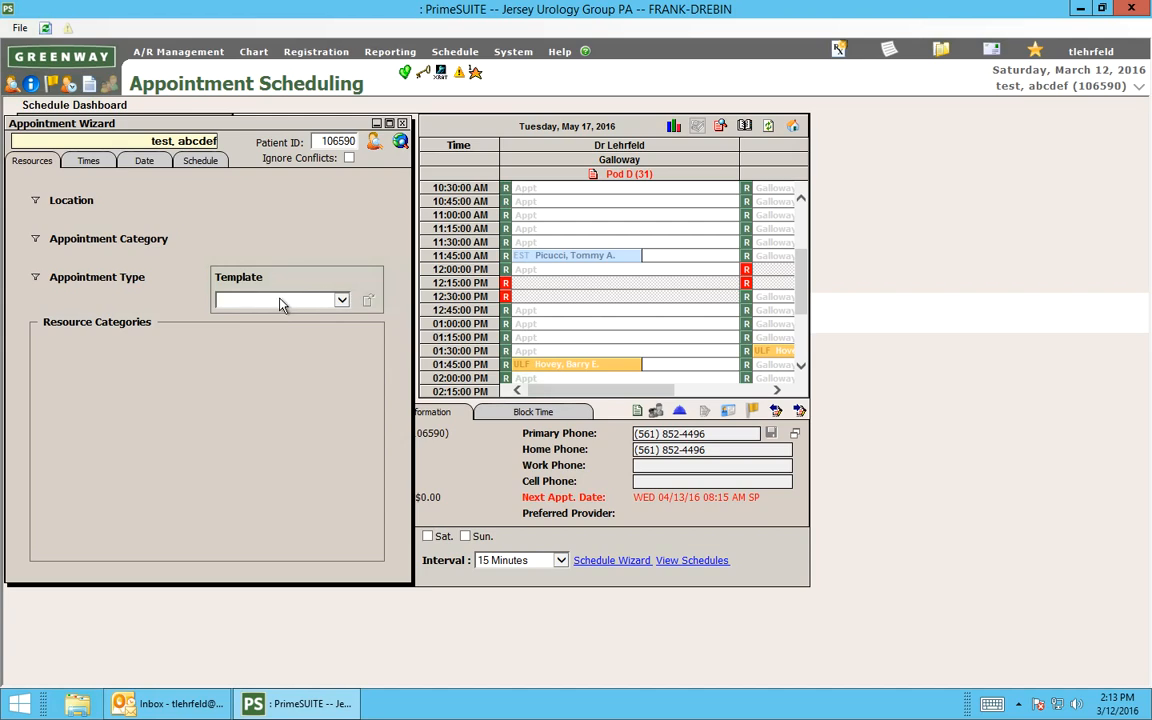
{"action": "left_click", "coordinate": [282, 302]}
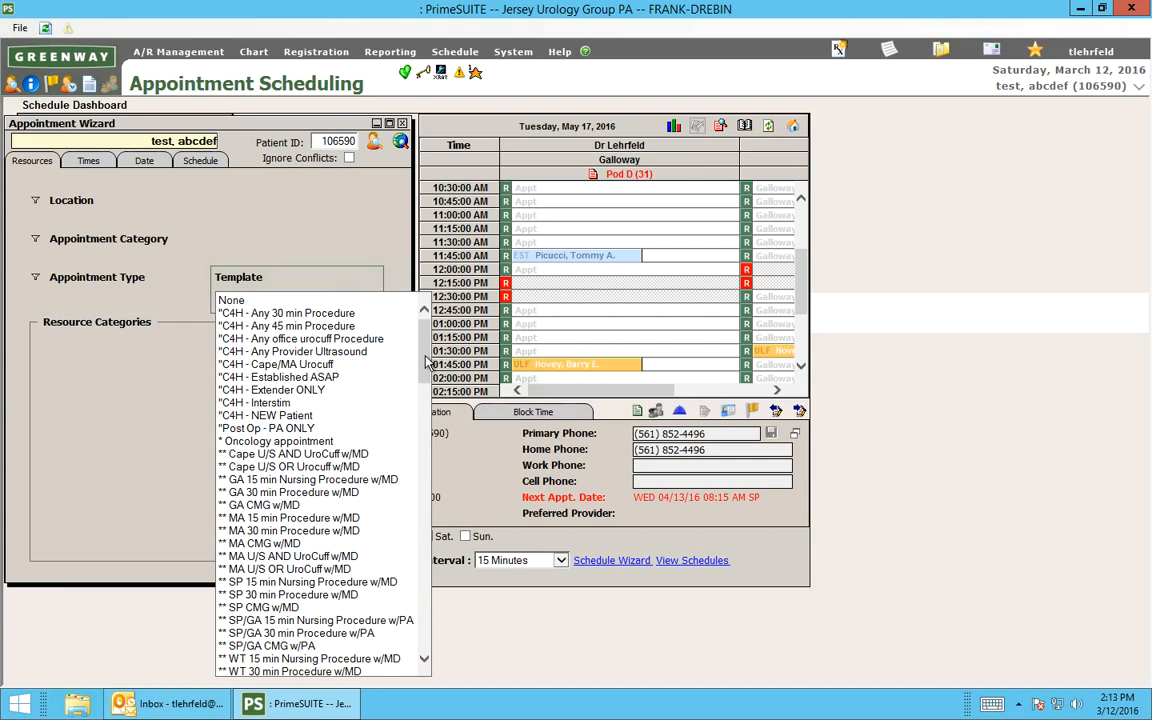
{"action": "left_click", "coordinate": [345, 339]}
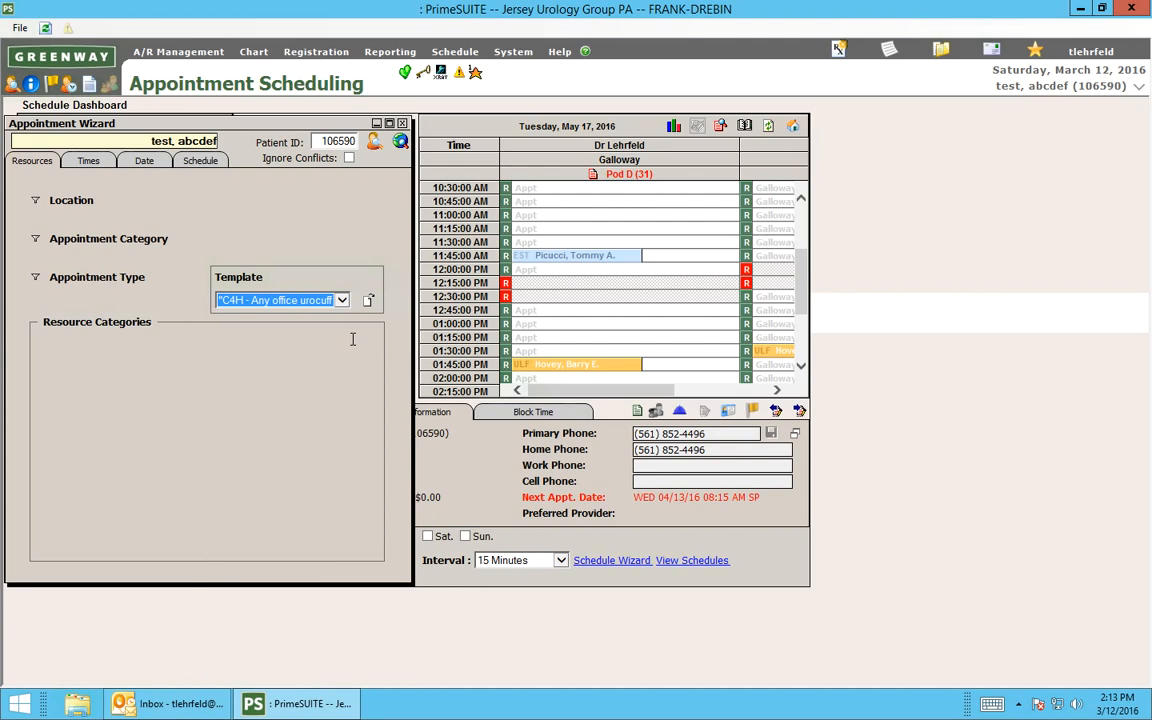
{"action": "left_click", "coordinate": [369, 301]}
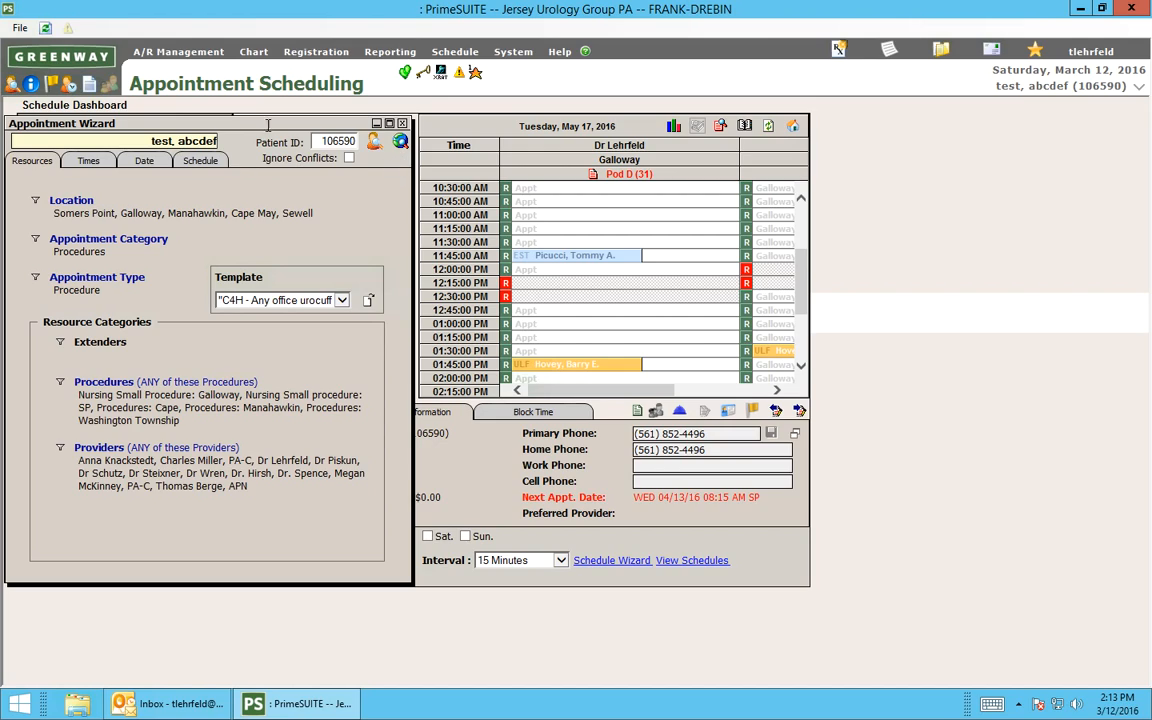
{"action": "left_click", "coordinate": [153, 165]}
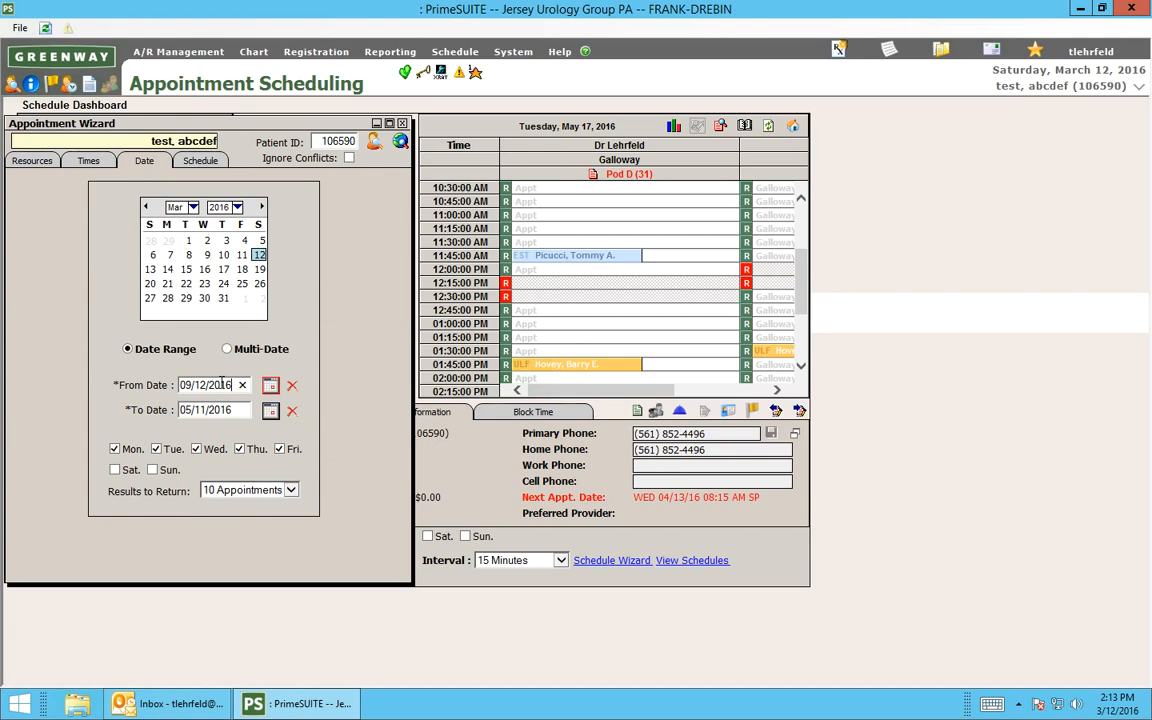
{"action": "left_click", "coordinate": [402, 149]}
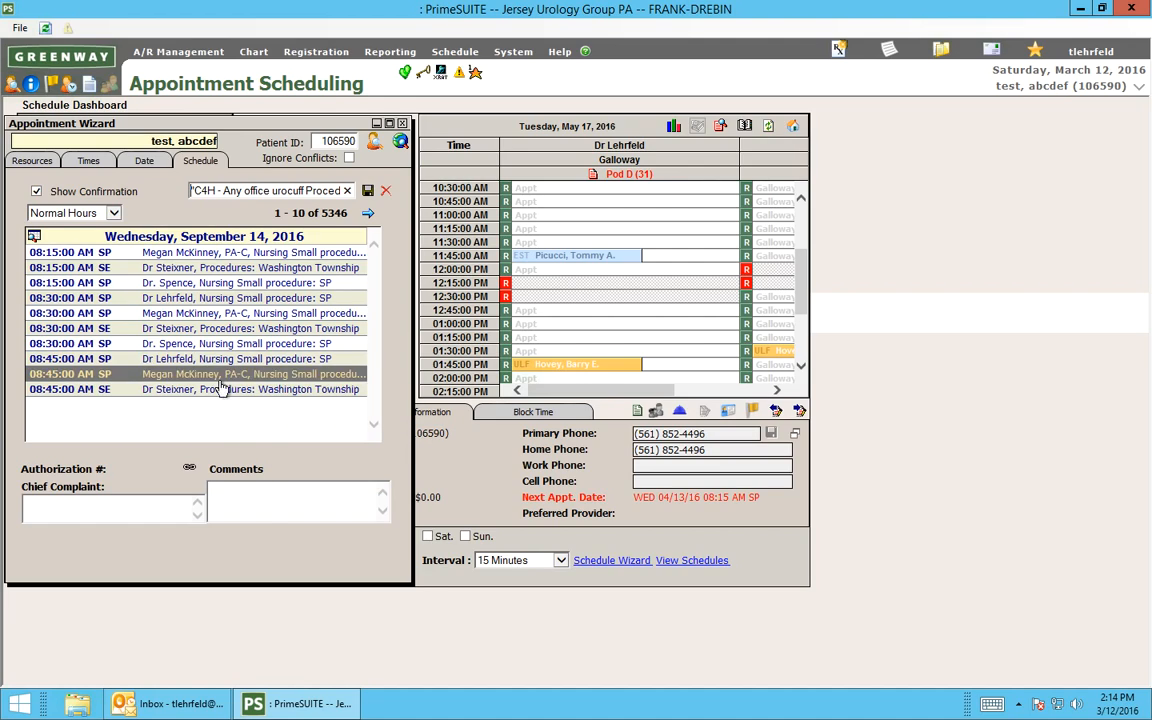
Book the PA-C's 8:45 AM Somers Point opening on September 14, 2016 with the comment "urocuff" and dismiss the instructions and confirmation.
{"action": "left_click", "coordinate": [274, 508]}
{"action": "type", "text": "urocuff"}
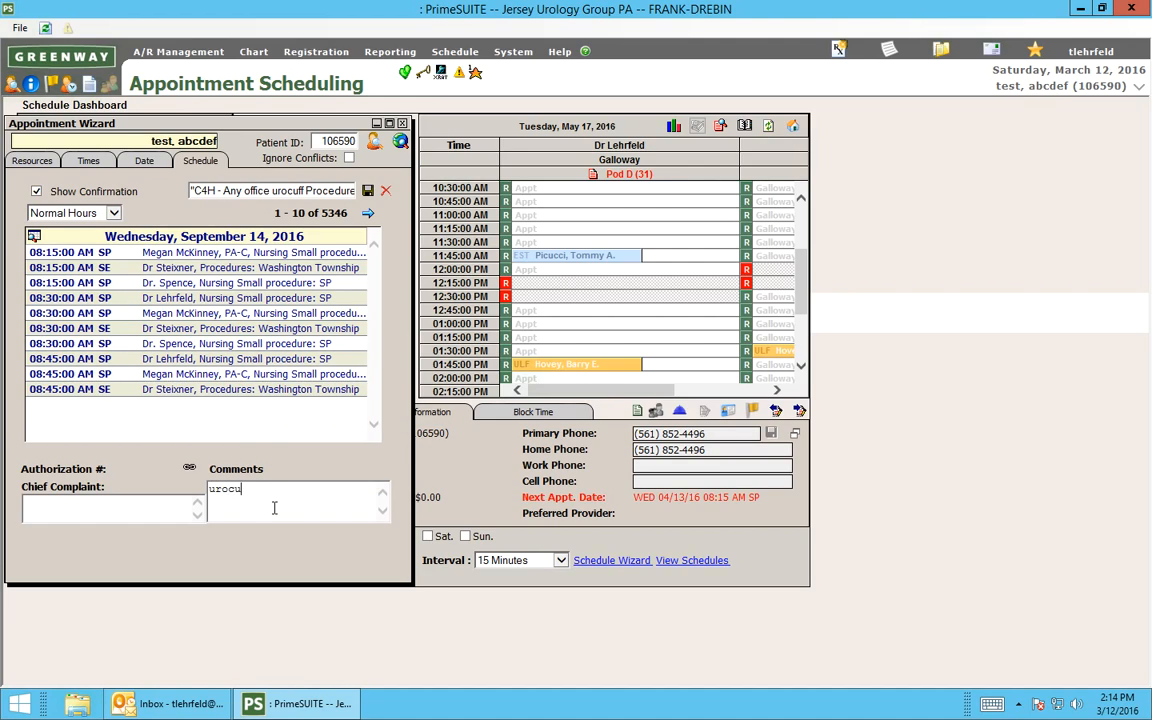
{"action": "double_click", "coordinate": [216, 378]}
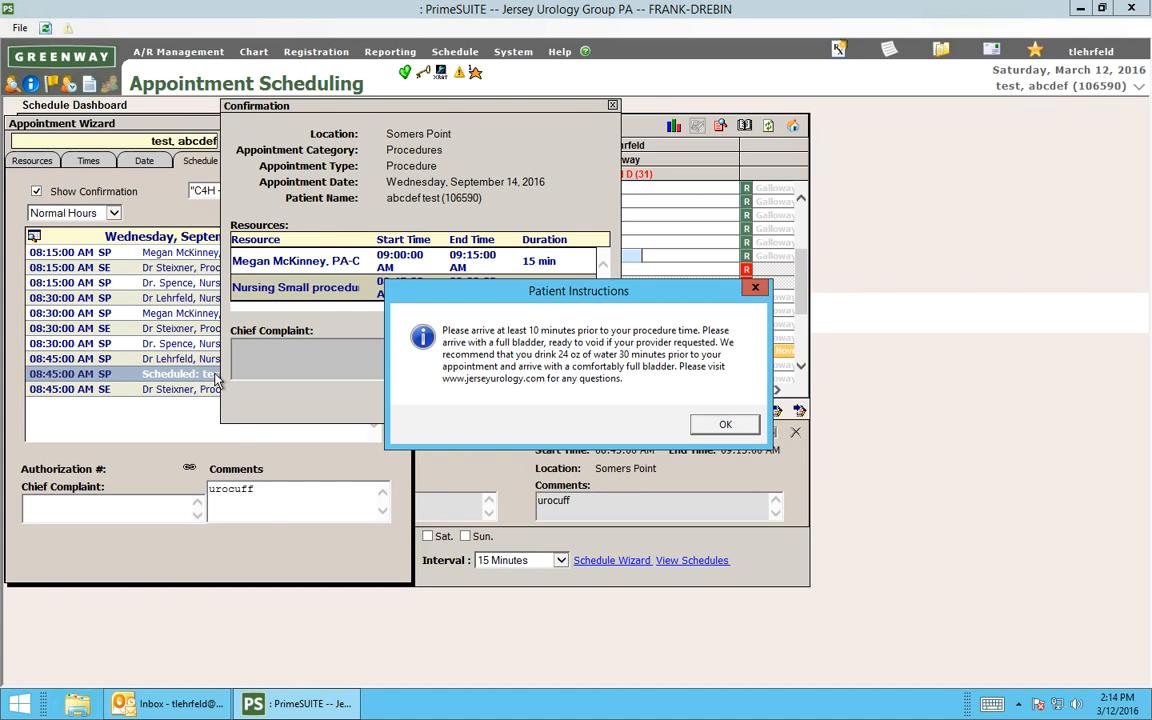
{"action": "key", "text": "Return"}
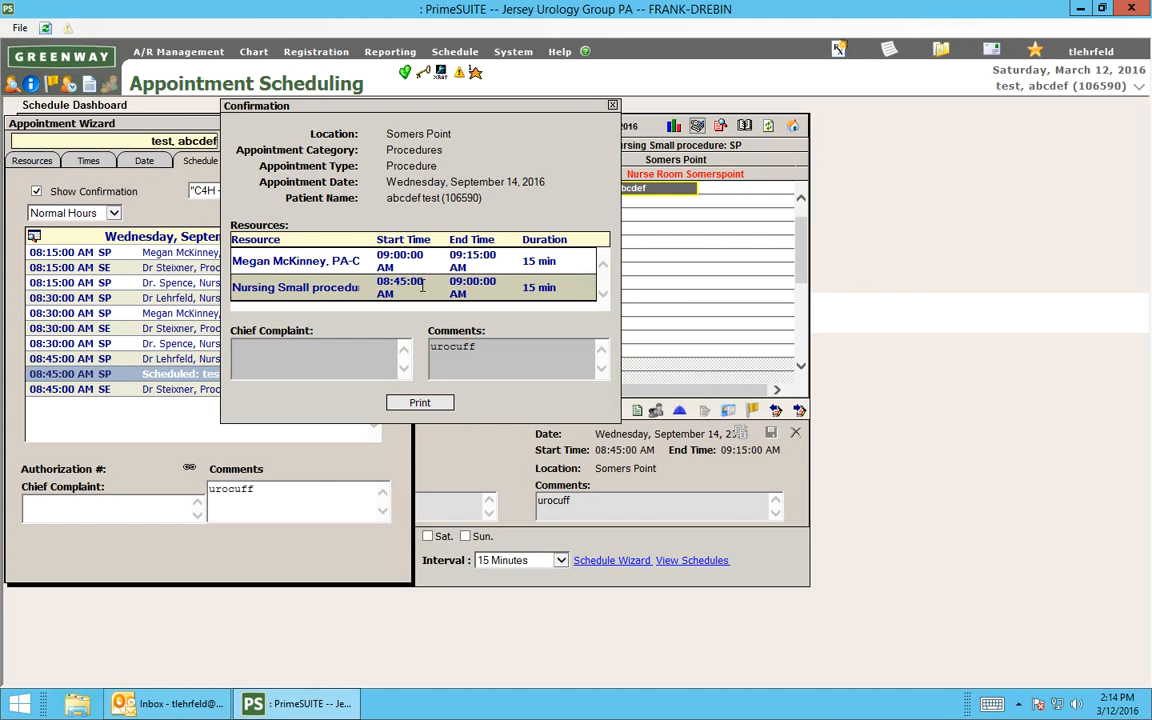
{"action": "left_click", "coordinate": [613, 107]}
Close the Appointment Wizard and cancel the 8:45 AM Somers Point procedure appointment with the reason Patient Cancel.
{"action": "left_click", "coordinate": [401, 123]}
{"action": "left_click", "coordinate": [610, 190]}
{"action": "left_click", "coordinate": [610, 190]}
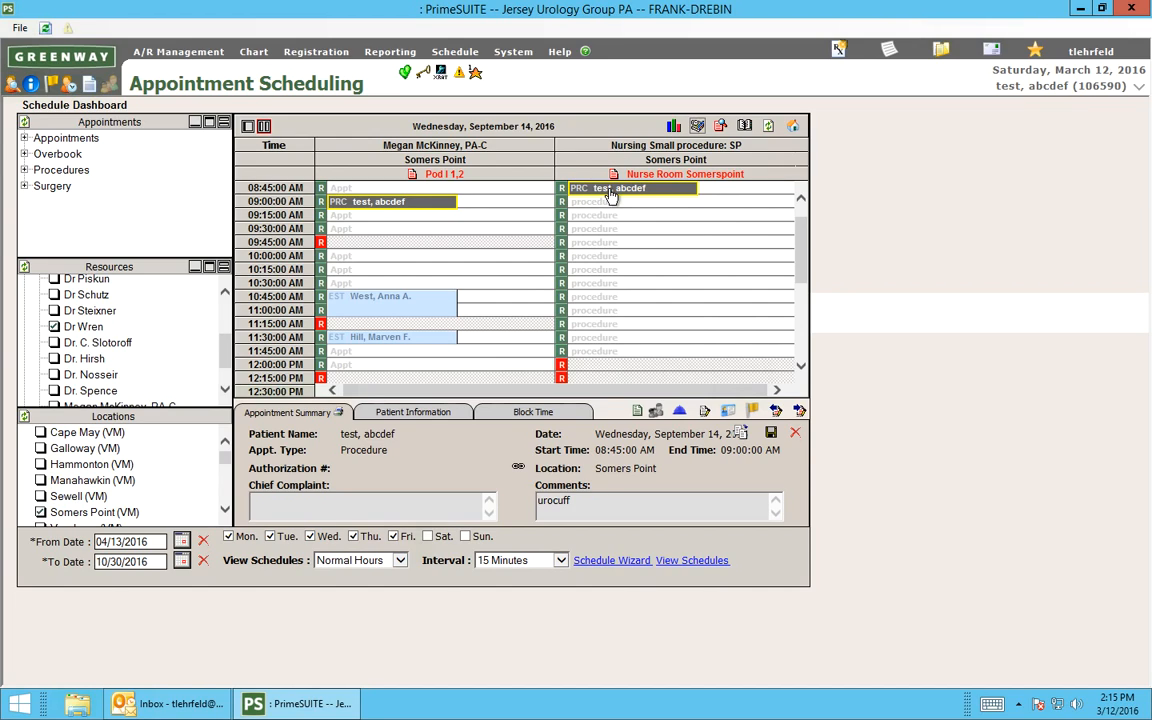
{"action": "left_click", "coordinate": [795, 432]}
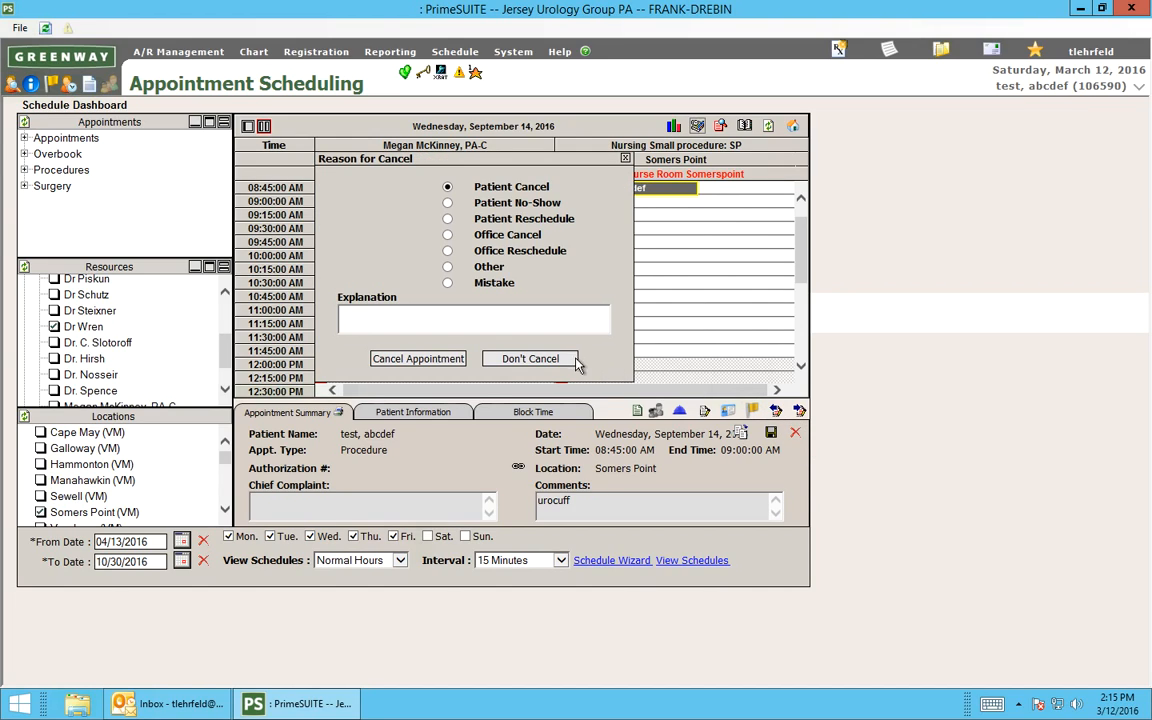
{"action": "left_click", "coordinate": [395, 360]}
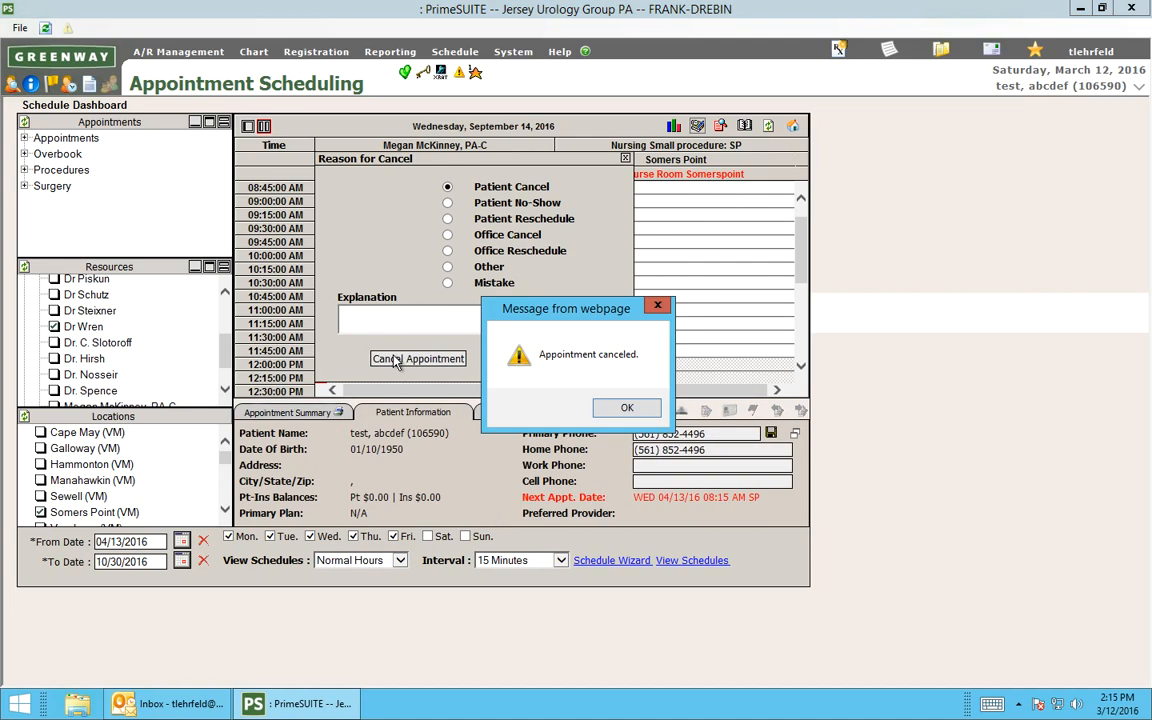
{"action": "left_click", "coordinate": [627, 407]}
Open a new Schedule Wizard and review the full list of scheduling templates, from the C4H entries to the zzHorizon ones.
{"action": "left_click", "coordinate": [607, 561]}
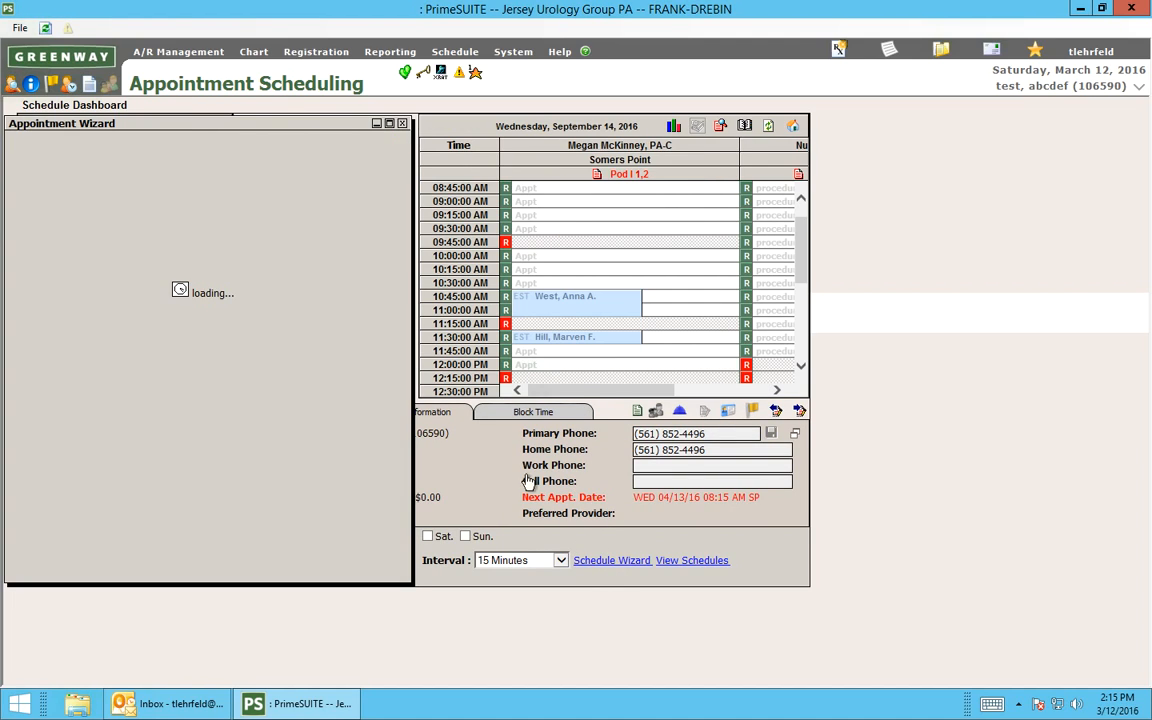
{"action": "left_click", "coordinate": [264, 303]}
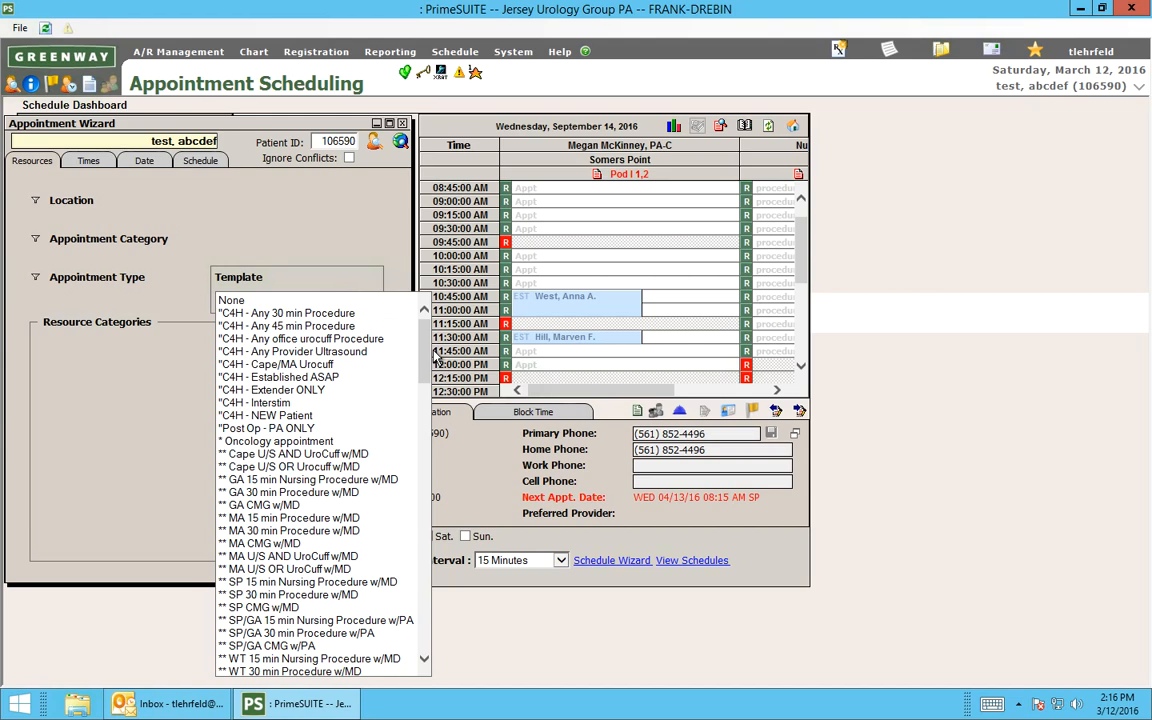
{"action": "left_click_drag", "start_coordinate": [424, 335], "coordinate": [432, 423]}
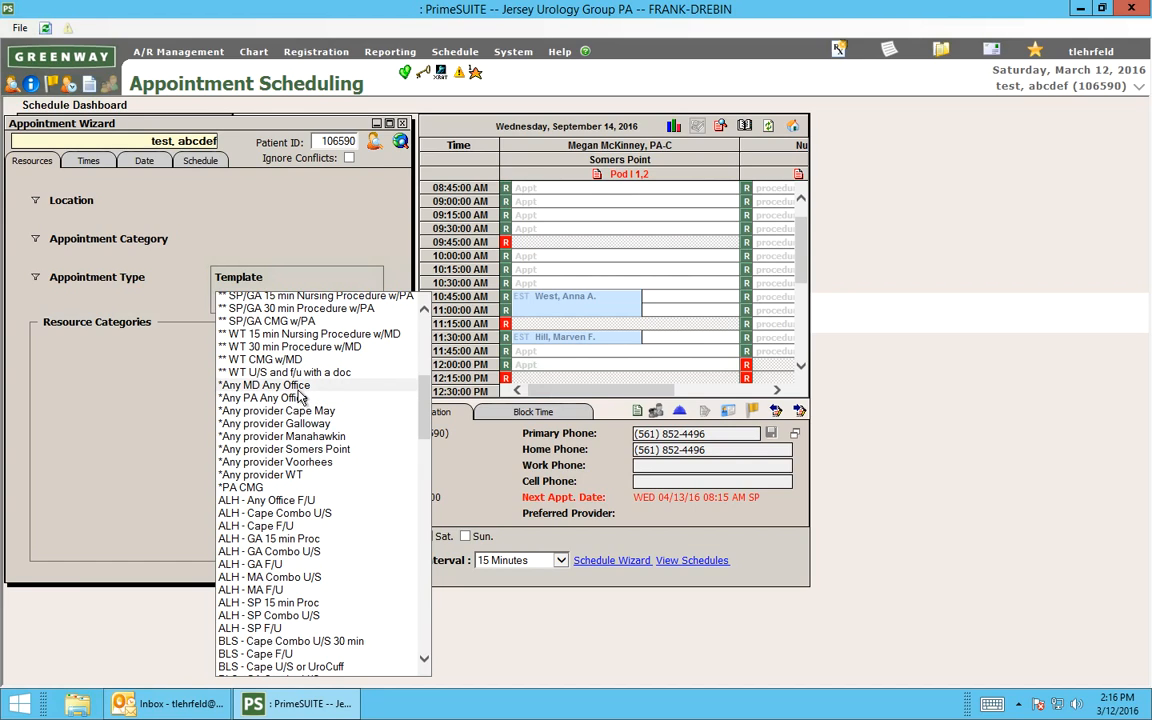
{"action": "mouse_move", "coordinate": [424, 404]}
{"action": "left_mouse_down"}
{"action": "mouse_move", "coordinate": [419, 309]}
{"action": "mouse_move", "coordinate": [422, 432]}
{"action": "mouse_move", "coordinate": [425, 408]}
{"action": "left_mouse_up"}
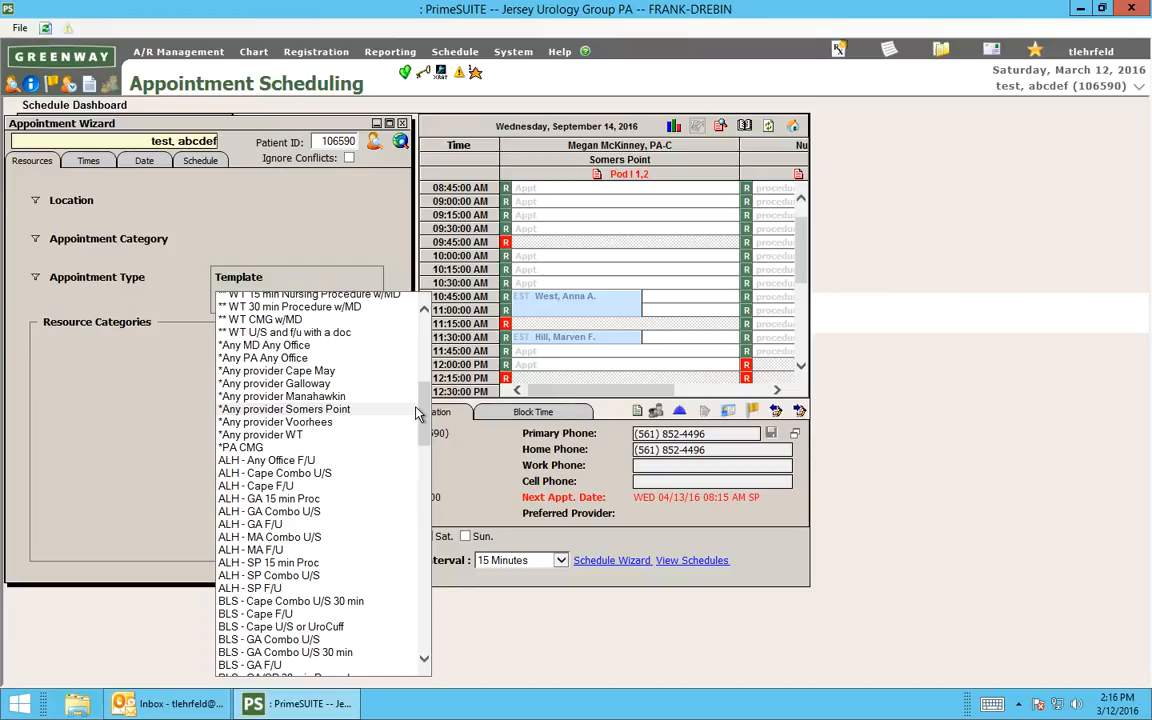
{"action": "left_click_drag", "start_coordinate": [430, 420], "coordinate": [428, 548]}
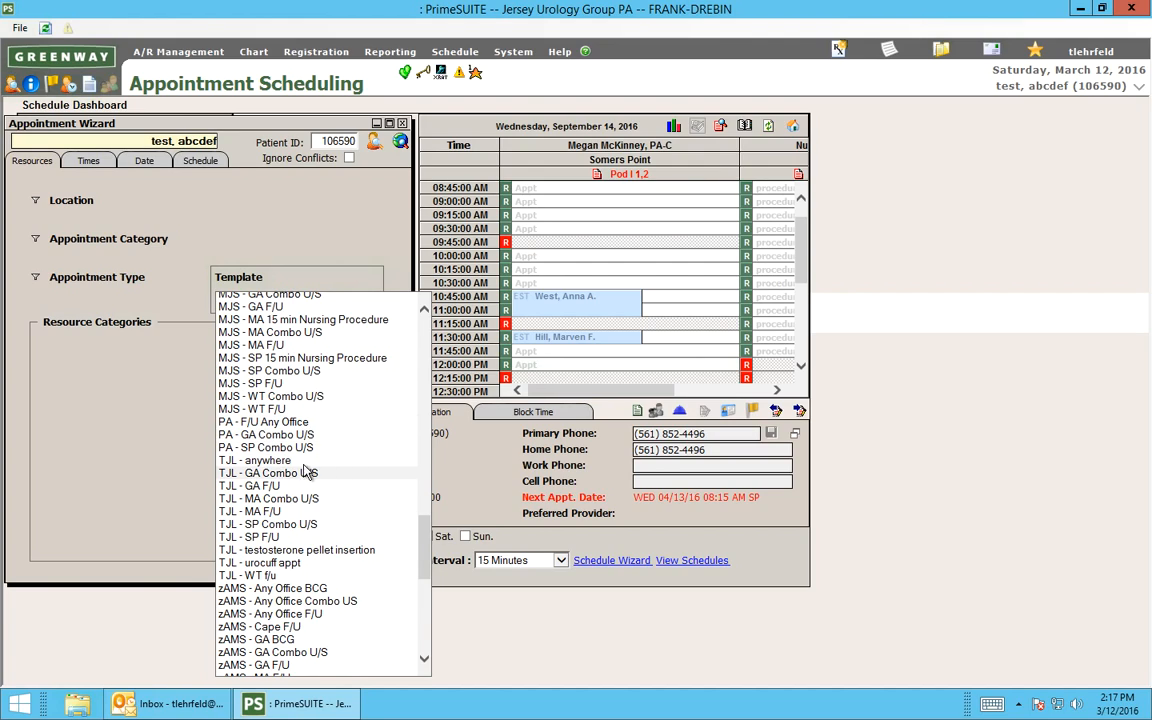
{"action": "left_click_drag", "start_coordinate": [425, 525], "coordinate": [426, 565]}
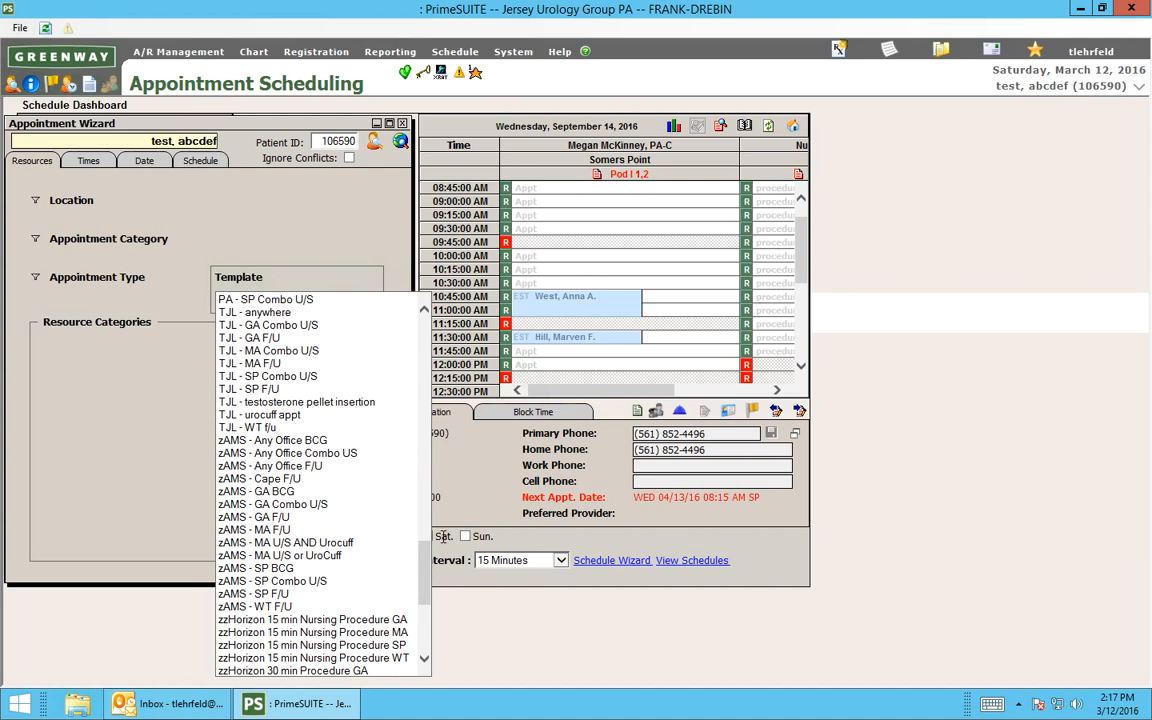
{"action": "left_click_drag", "start_coordinate": [425, 577], "coordinate": [446, 428]}
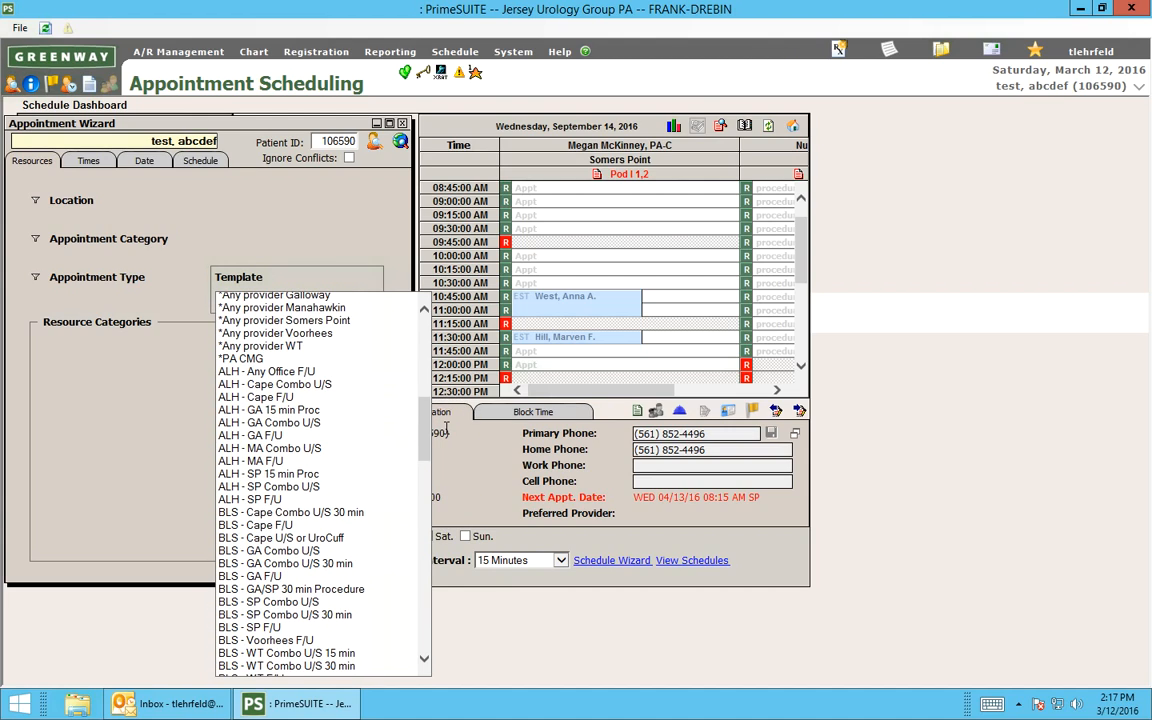
Load the "ALH - Any Office F/U" template, find available appointments and browse the openings through March 28, 2016.
{"action": "left_click", "coordinate": [260, 371]}
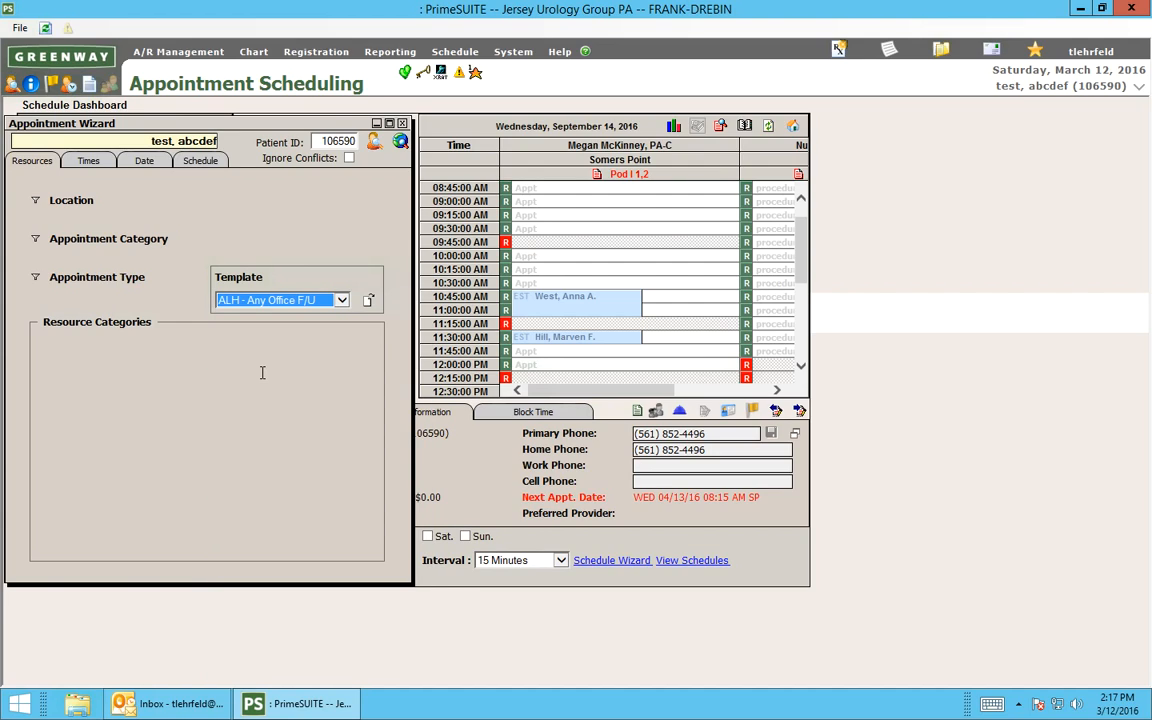
{"action": "left_click", "coordinate": [369, 301]}
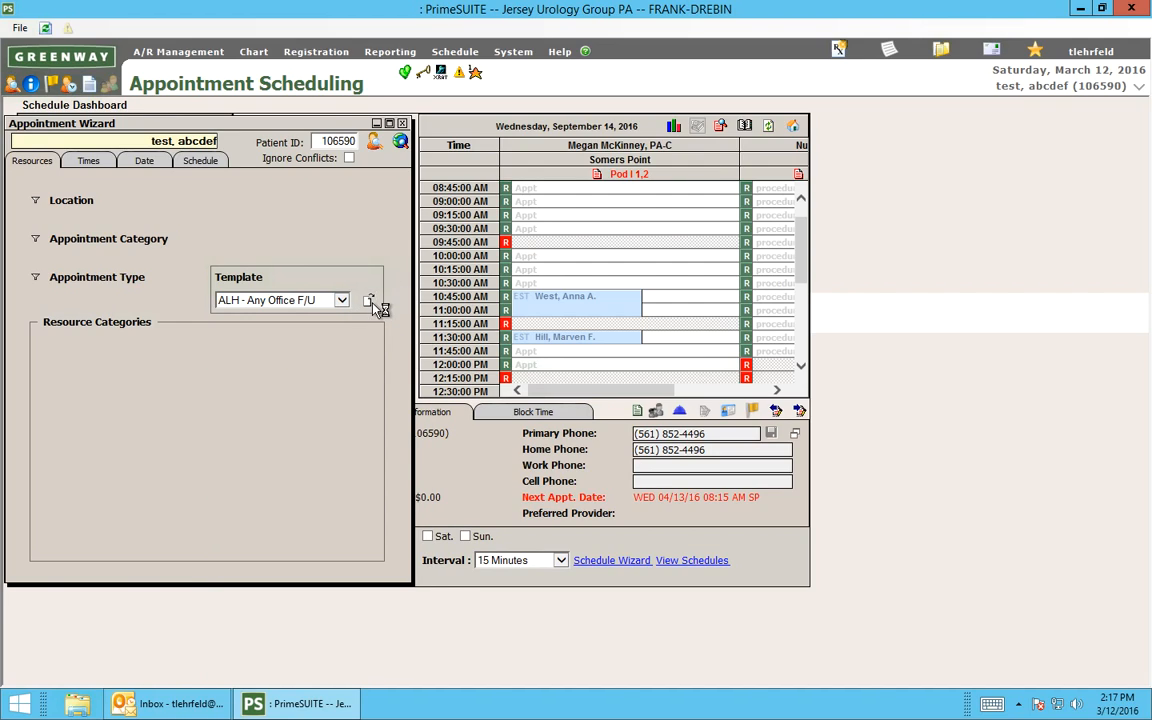
{"action": "left_click", "coordinate": [400, 143]}
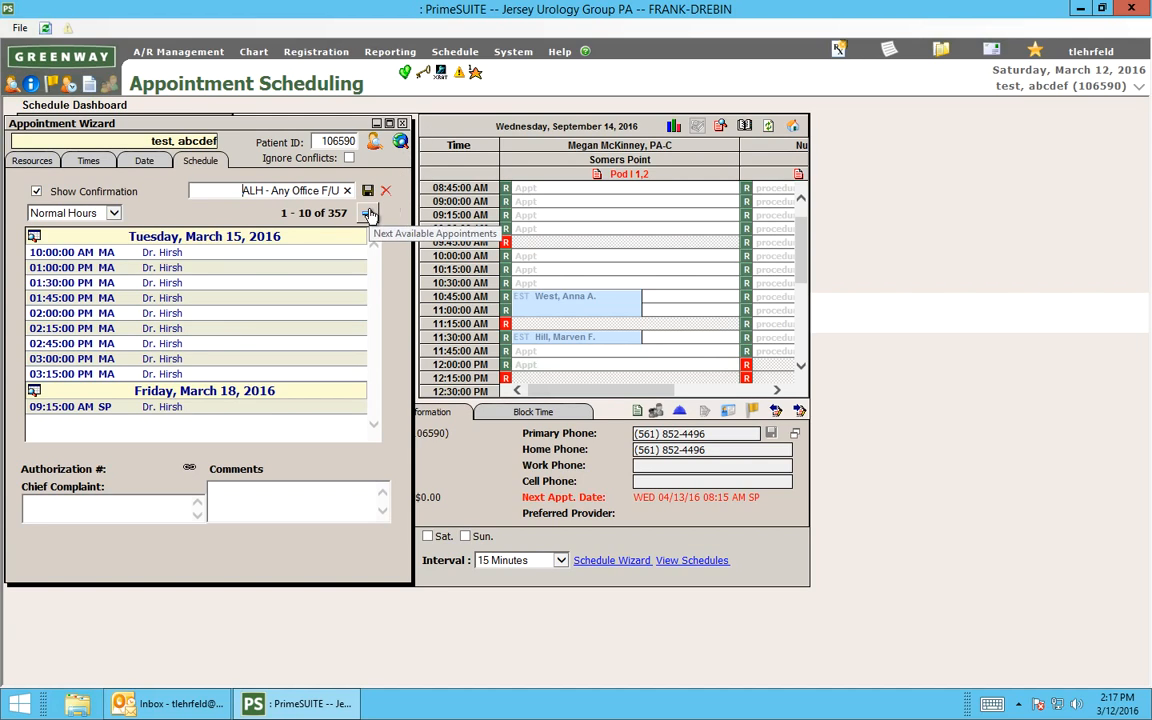
{"action": "left_click", "coordinate": [369, 215]}
{"action": "left_click", "coordinate": [369, 215]}
{"action": "left_click", "coordinate": [369, 215]}
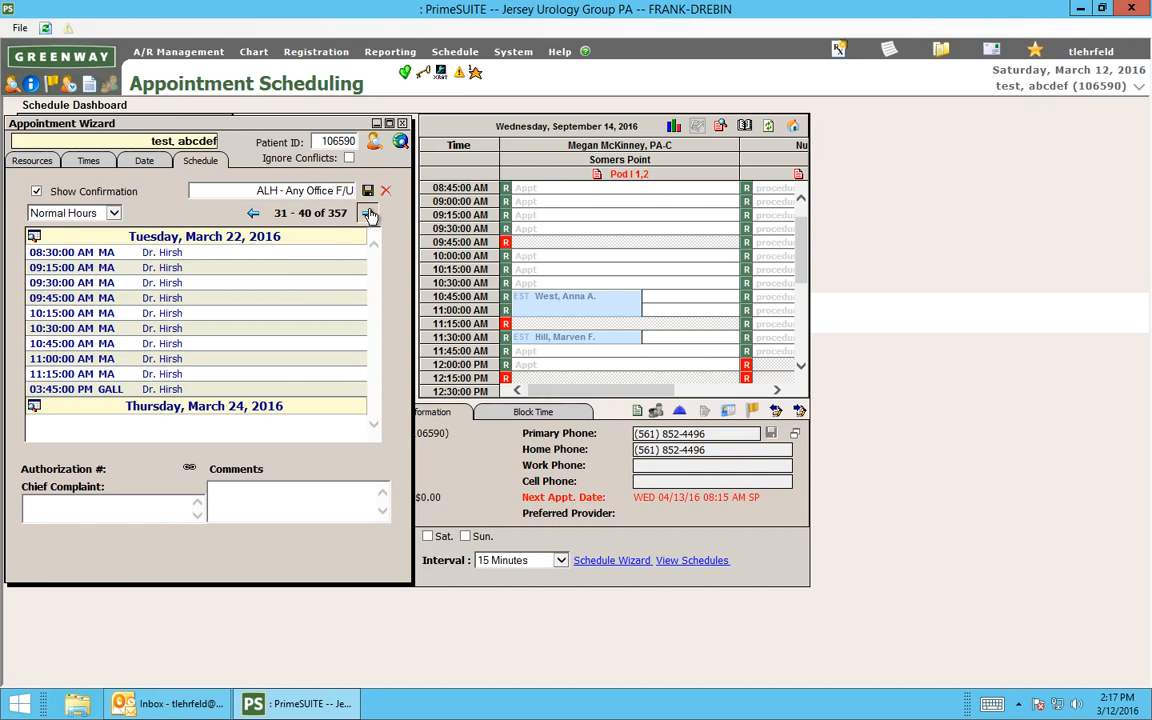
{"action": "left_click", "coordinate": [369, 215]}
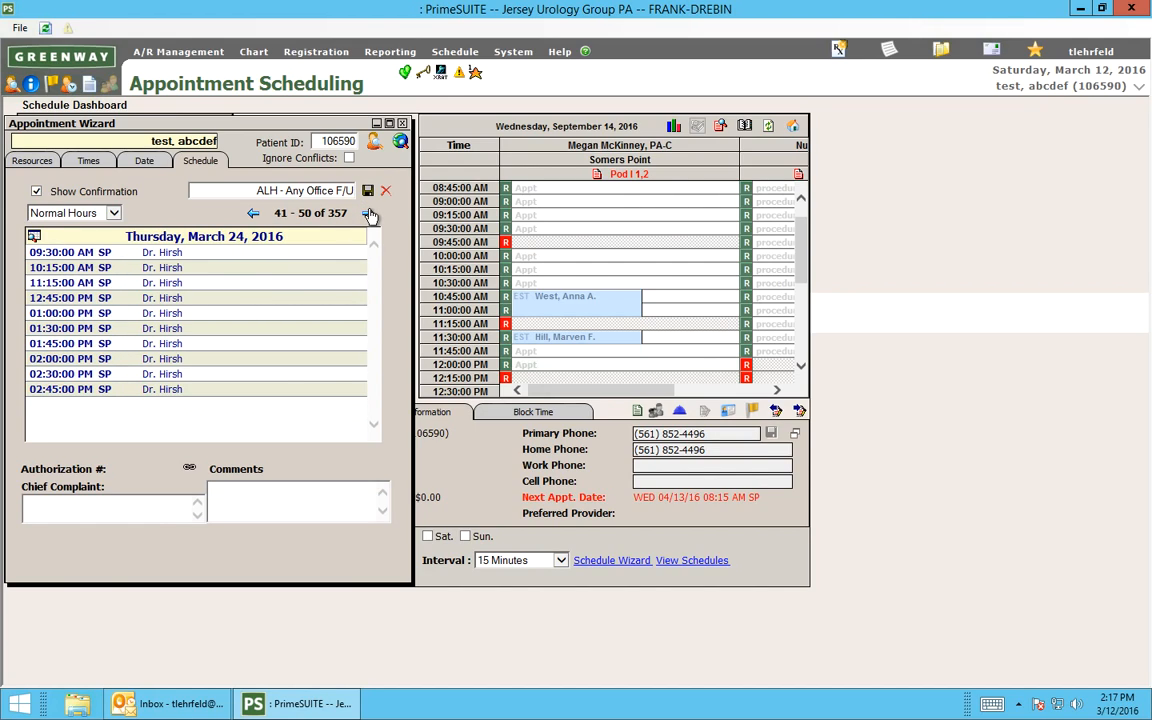
{"action": "left_click", "coordinate": [369, 215]}
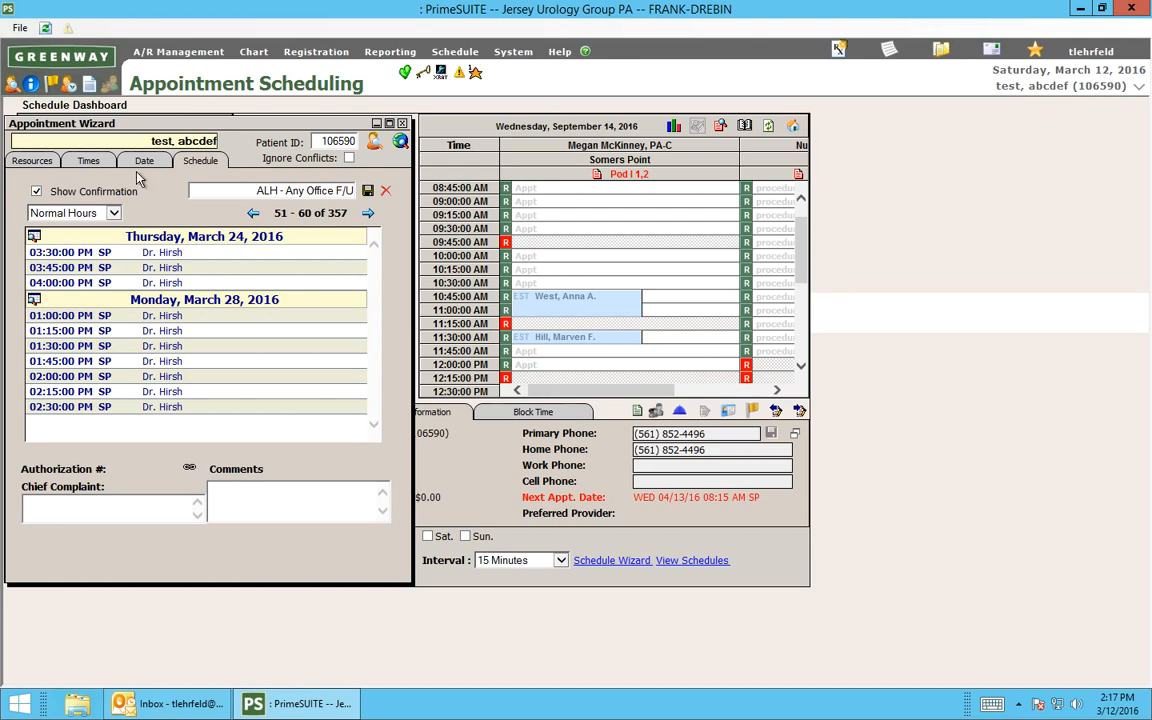
Return to the wizard's resources, load the "C4H - Established ASAP" template and find available appointments.
{"action": "left_click", "coordinate": [30, 160]}
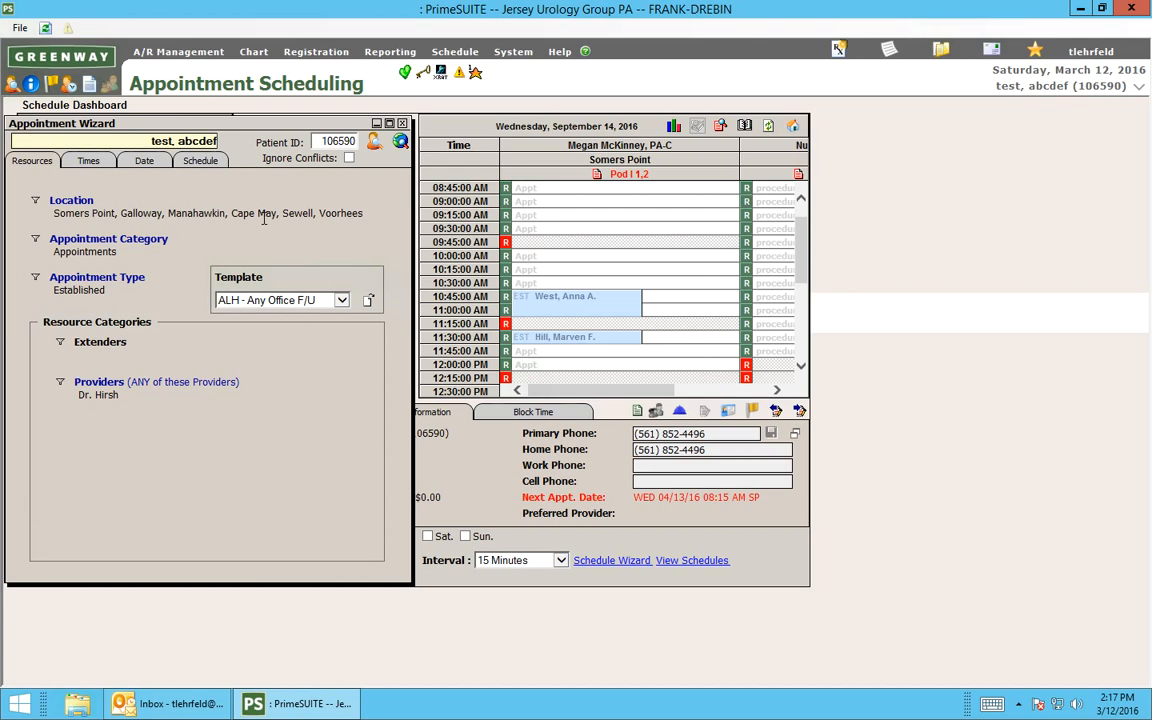
{"action": "left_click", "coordinate": [300, 300]}
{"action": "left_click_drag", "start_coordinate": [428, 232], "coordinate": [422, 135]}
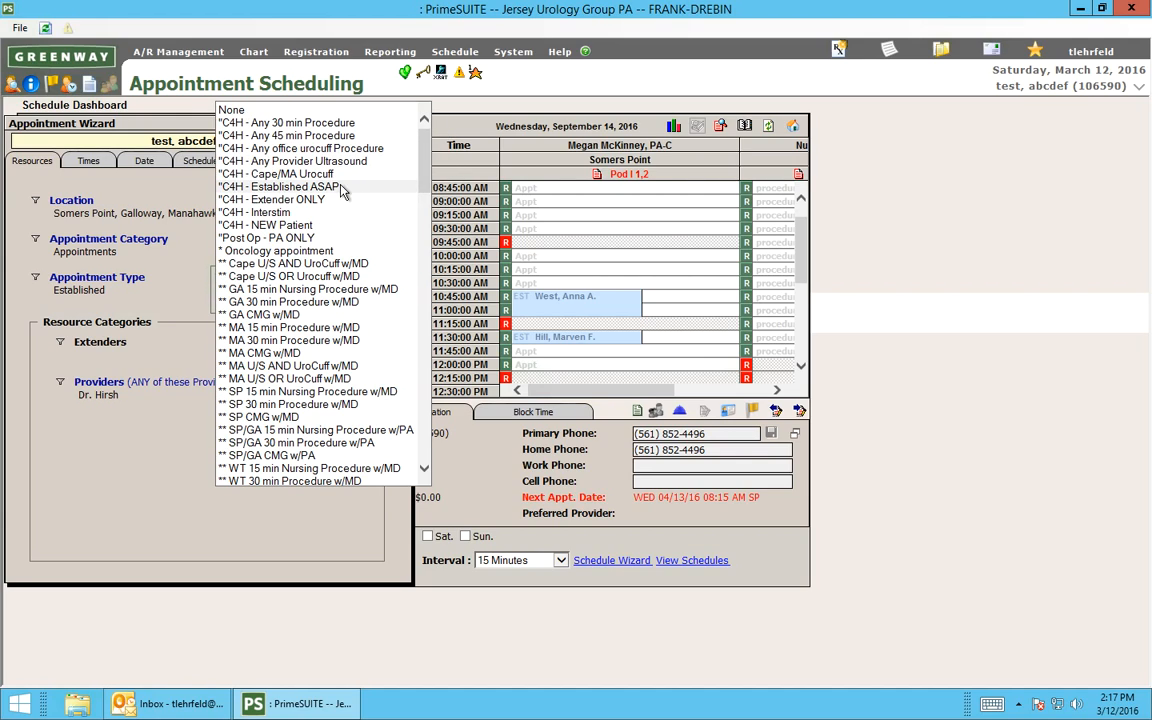
{"action": "left_click", "coordinate": [268, 188]}
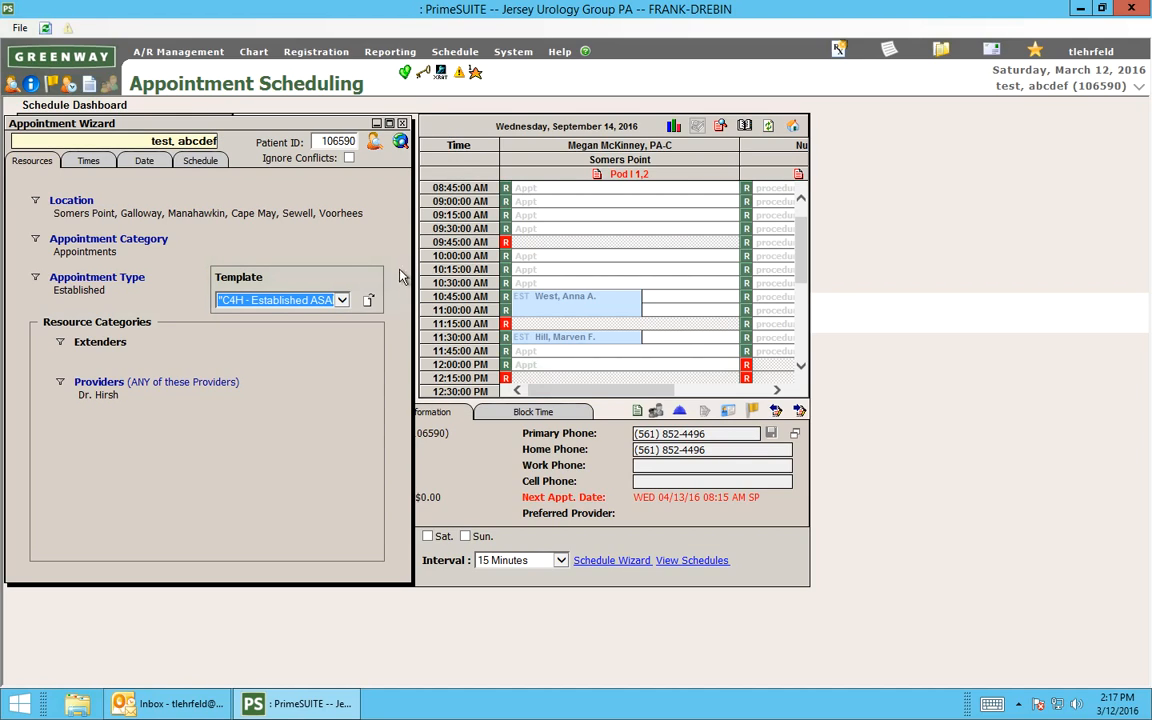
{"action": "left_click", "coordinate": [369, 301]}
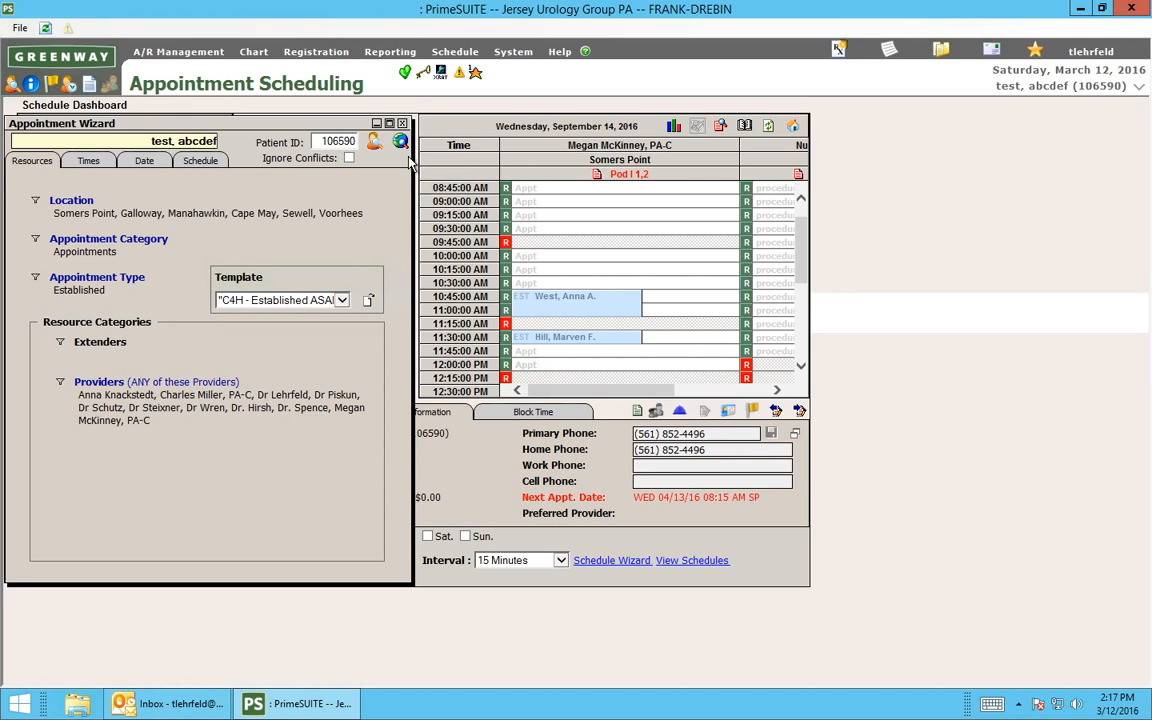
{"action": "left_click", "coordinate": [401, 143]}
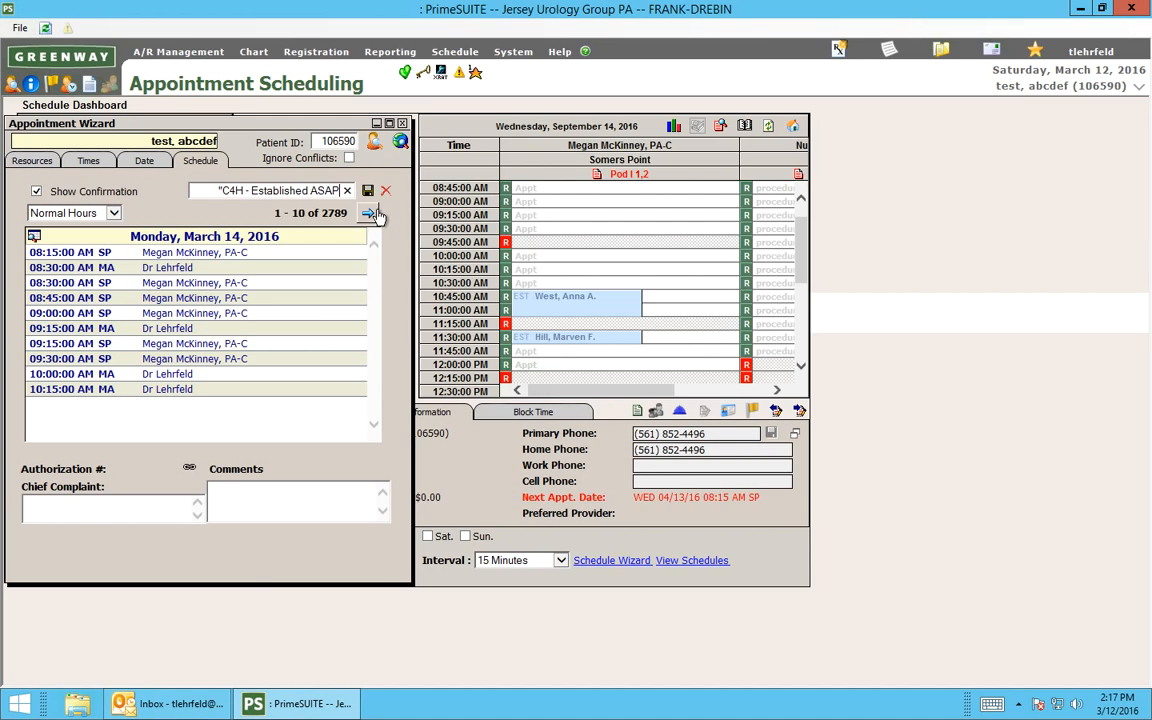
Browse the established-patient openings across all providers through March 22, 2016, and close the Appointment Wizard.
{"action": "left_click", "coordinate": [369, 214]}
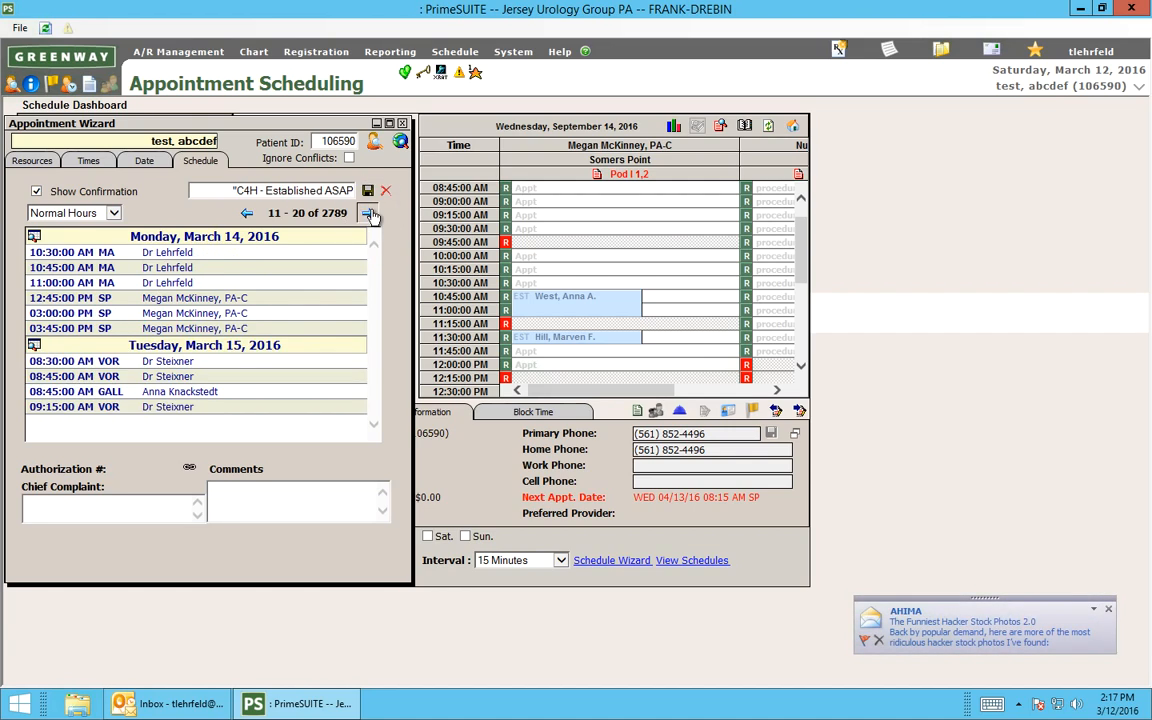
{"action": "left_click", "coordinate": [370, 215]}
{"action": "left_click", "coordinate": [370, 215]}
{"action": "left_click", "coordinate": [370, 215]}
{"action": "left_click", "coordinate": [370, 215]}
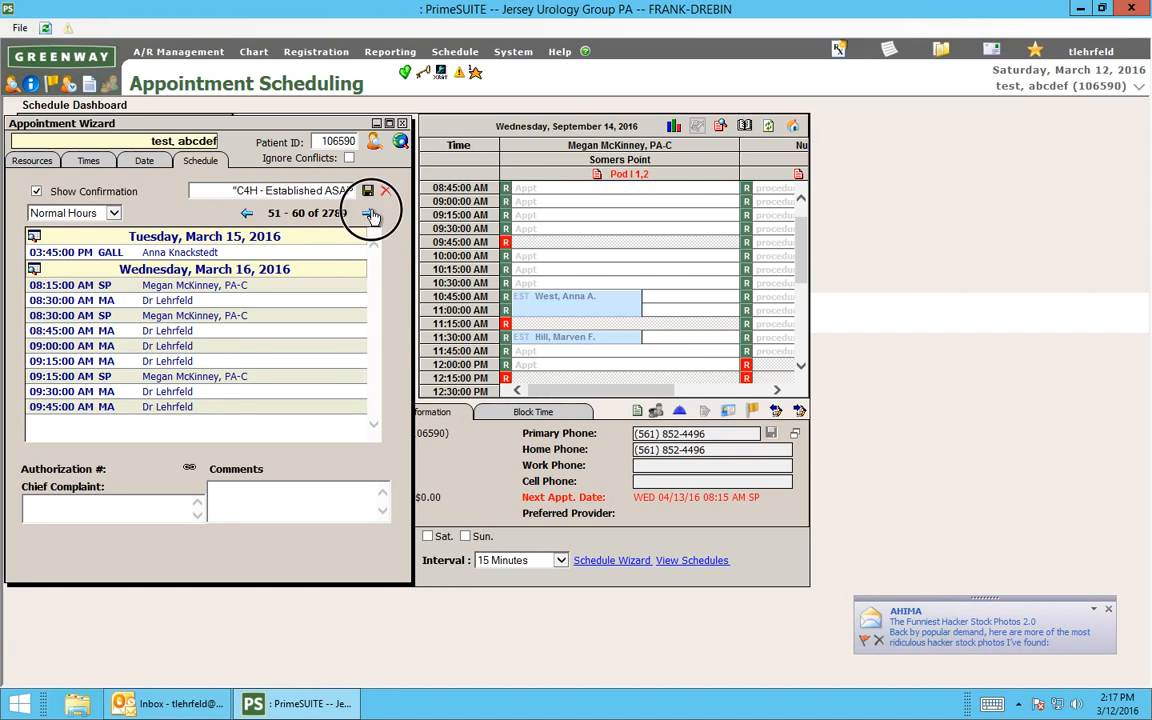
{"action": "left_click", "coordinate": [370, 215]}
{"action": "left_click", "coordinate": [370, 215]}
{"action": "left_click", "coordinate": [370, 215]}
{"action": "left_click", "coordinate": [370, 215]}
{"action": "left_click", "coordinate": [370, 215]}
{"action": "left_click", "coordinate": [370, 215]}
{"action": "left_click", "coordinate": [370, 215]}
{"action": "left_click", "coordinate": [370, 215]}
{"action": "left_click", "coordinate": [370, 215]}
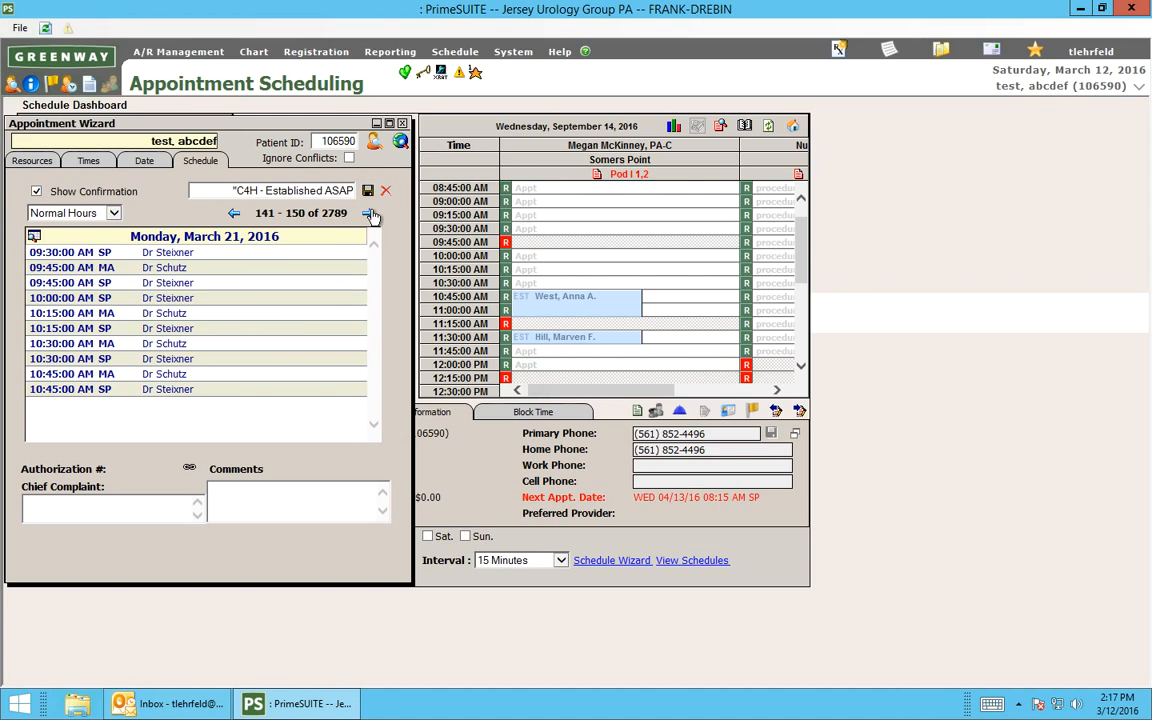
{"action": "left_click", "coordinate": [370, 215]}
{"action": "left_click", "coordinate": [370, 215]}
{"action": "left_click", "coordinate": [370, 215]}
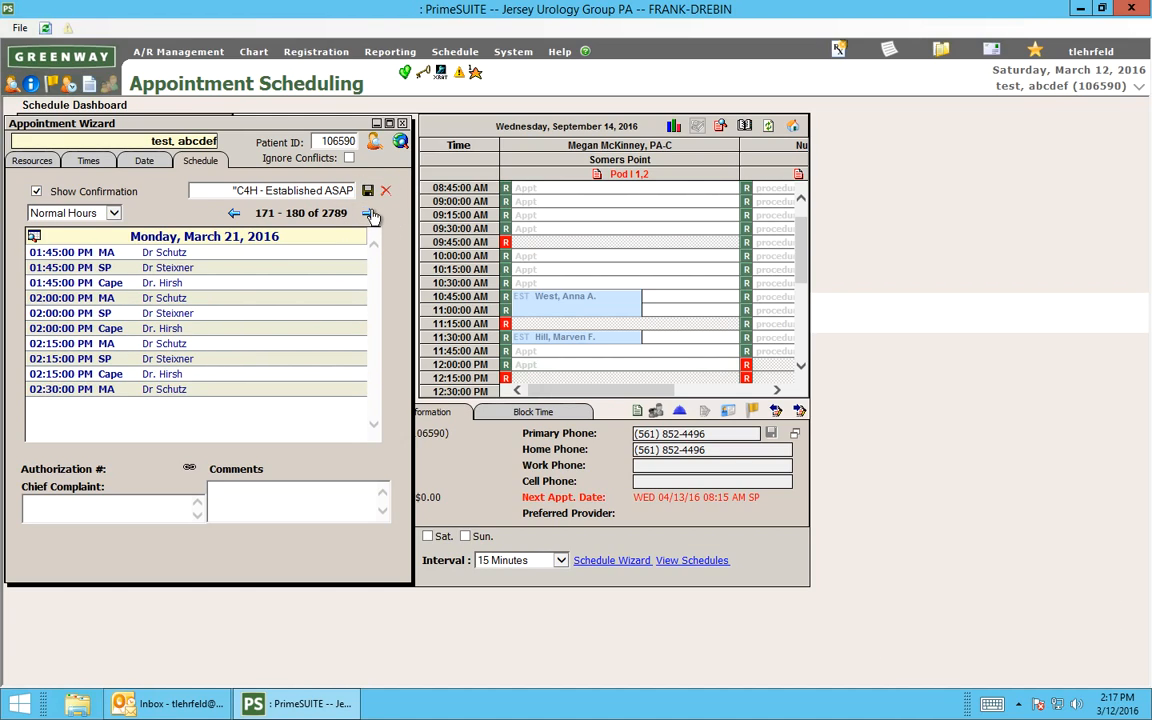
{"action": "left_click", "coordinate": [370, 215]}
{"action": "left_click", "coordinate": [370, 215]}
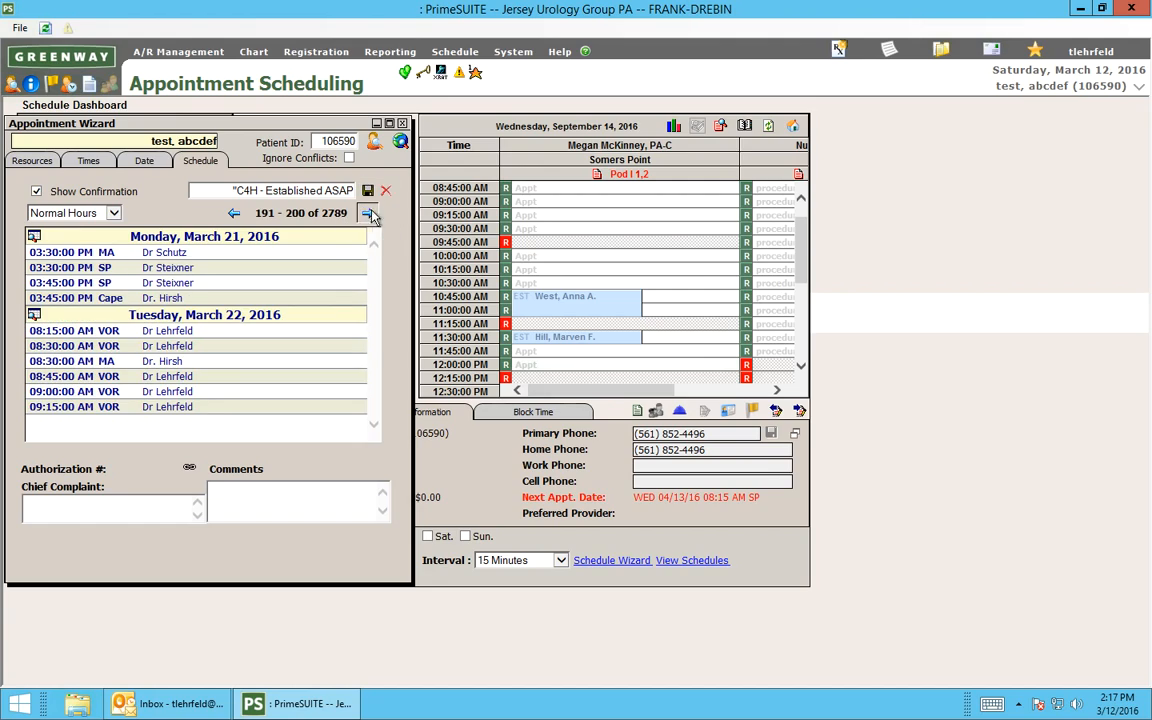
{"action": "left_click", "coordinate": [370, 215]}
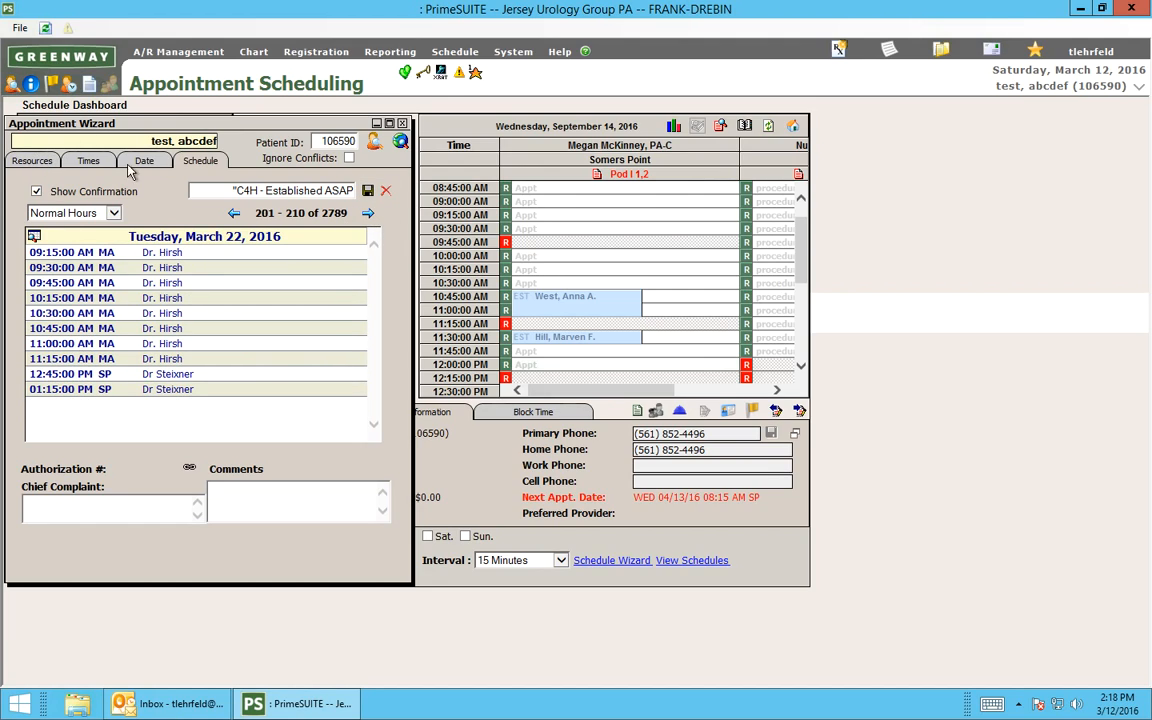
{"action": "left_click", "coordinate": [32, 158]}
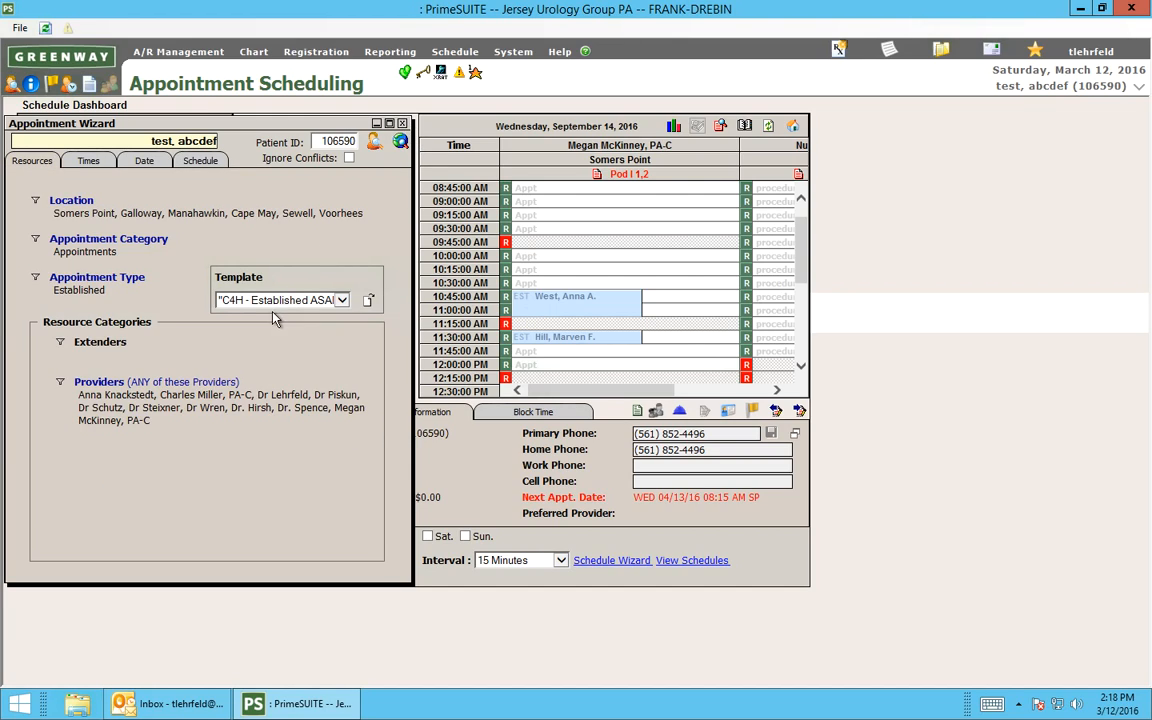
{"action": "left_click", "coordinate": [403, 123]}
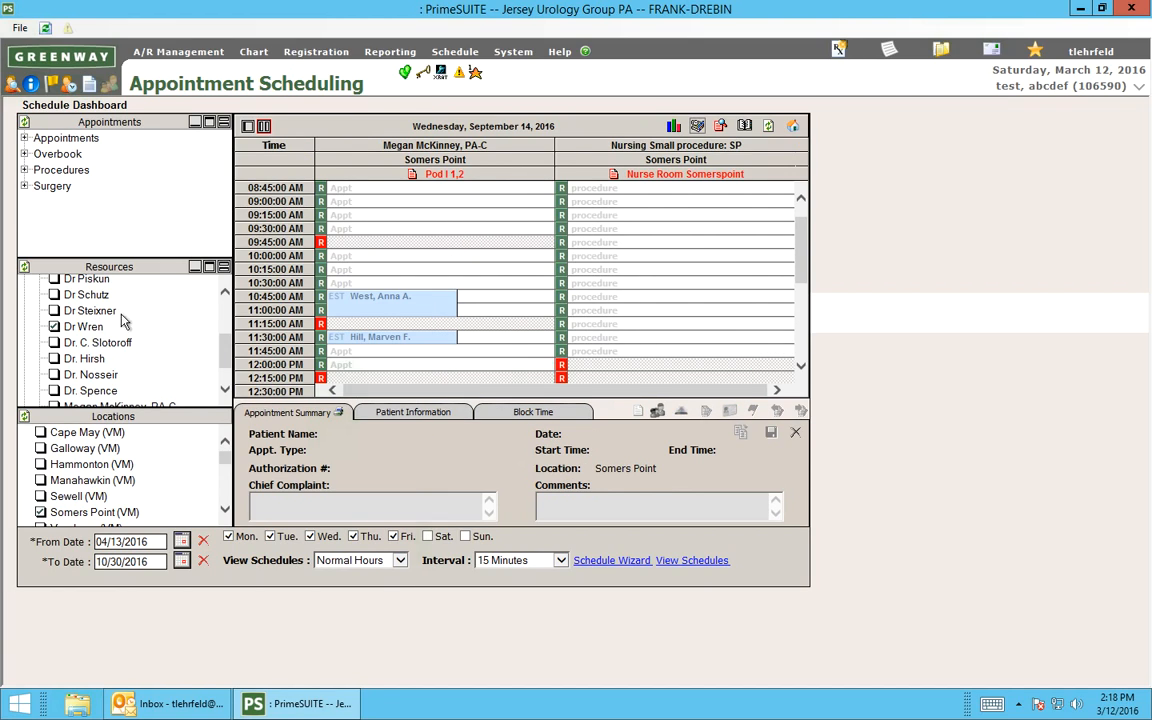
Reopen the Schedule Wizard, look over the C4H templates in the template list without choosing one, and close the wizard.
{"action": "left_click", "coordinate": [614, 562]}
{"action": "left_click", "coordinate": [290, 300]}
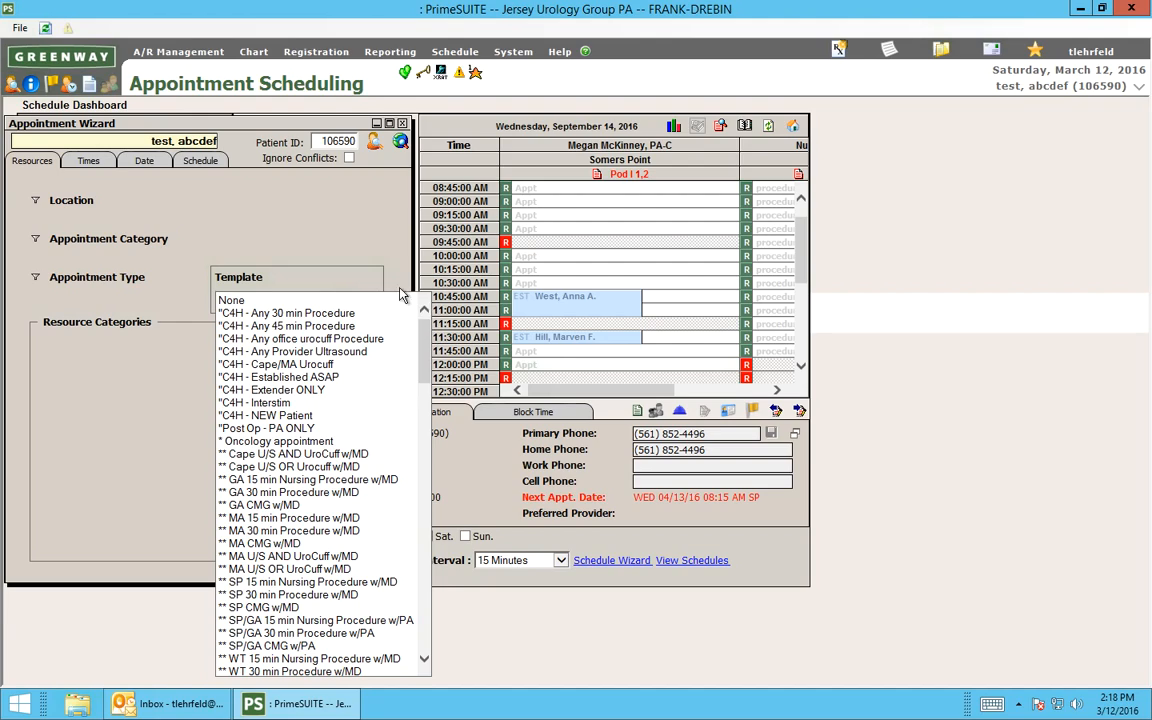
{"action": "left_click", "coordinate": [376, 247]}
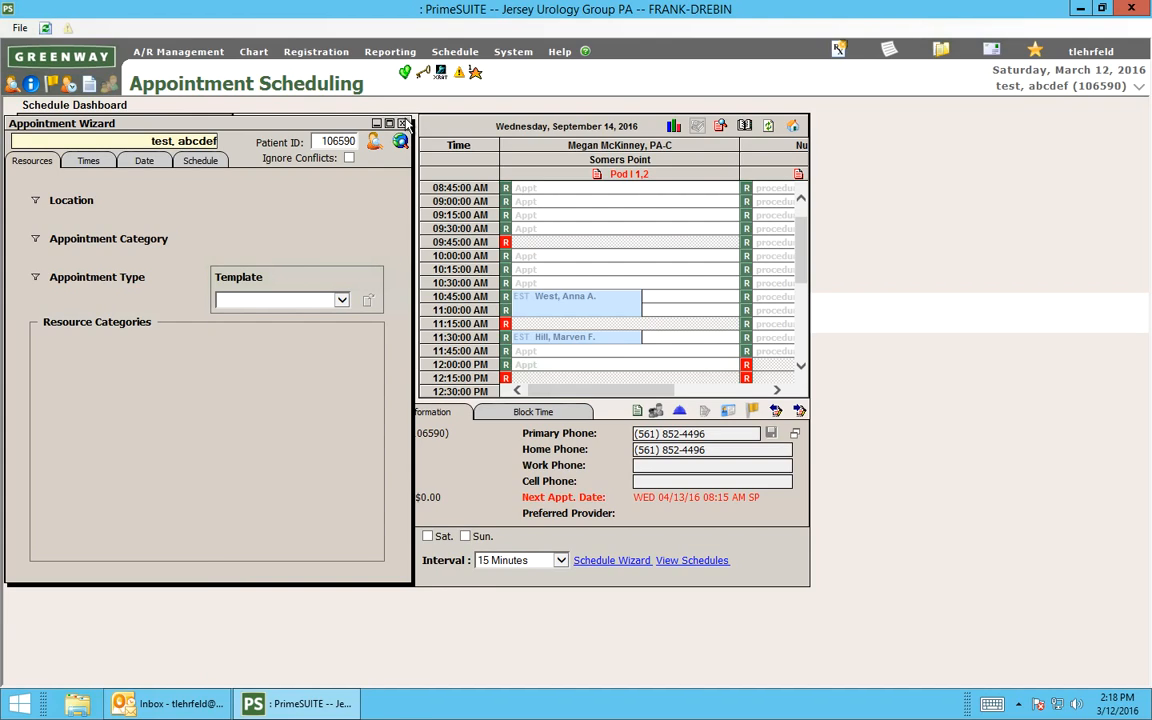
{"action": "left_click", "coordinate": [403, 123]}
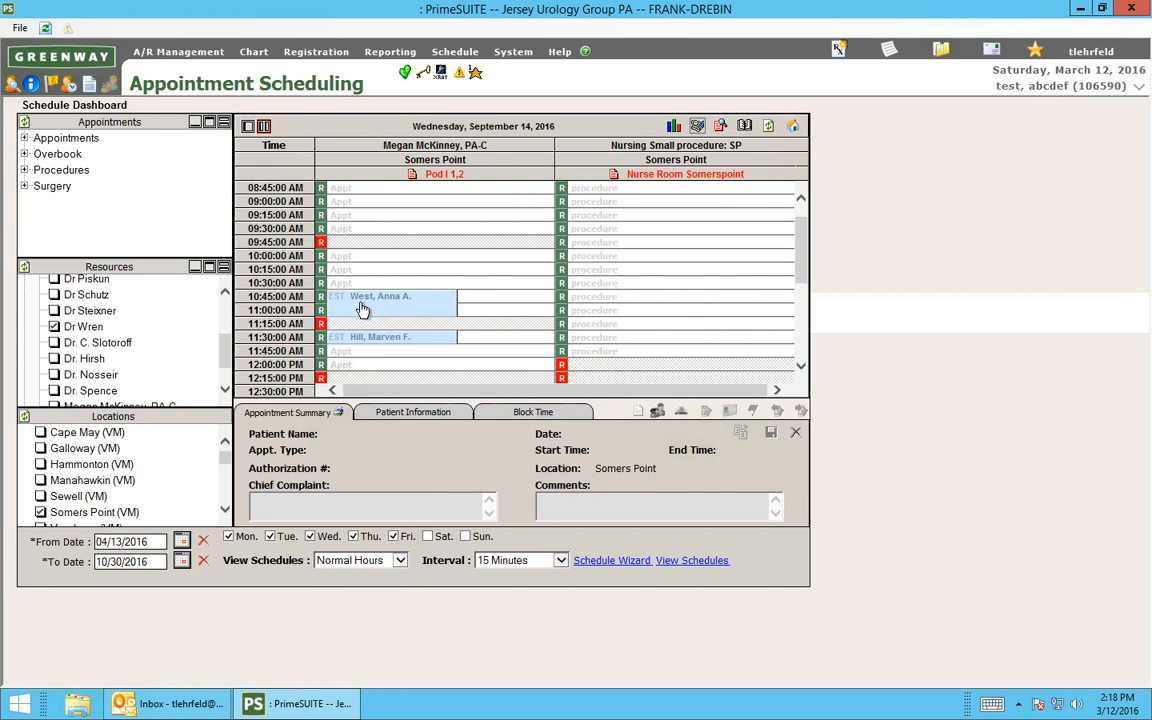
Select the 11:30 AM established appointment, dismiss its recall alert, and view and close that patient's future appointment report.
{"action": "left_click", "coordinate": [378, 344]}
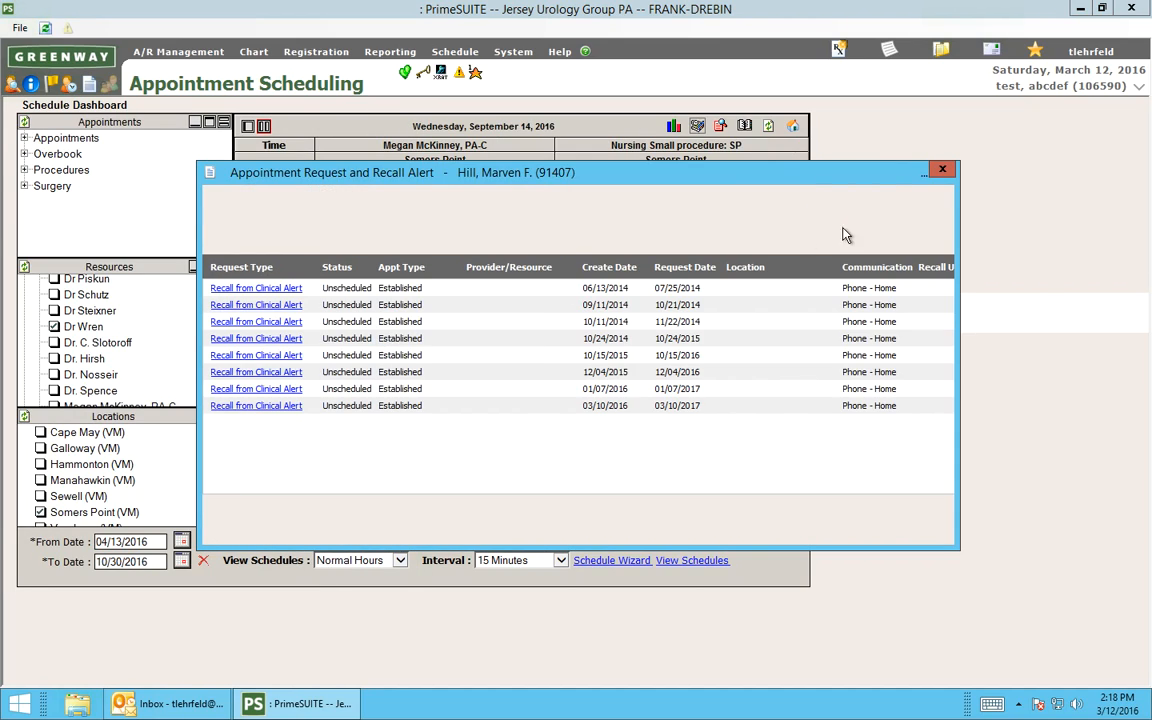
{"action": "left_click", "coordinate": [941, 172]}
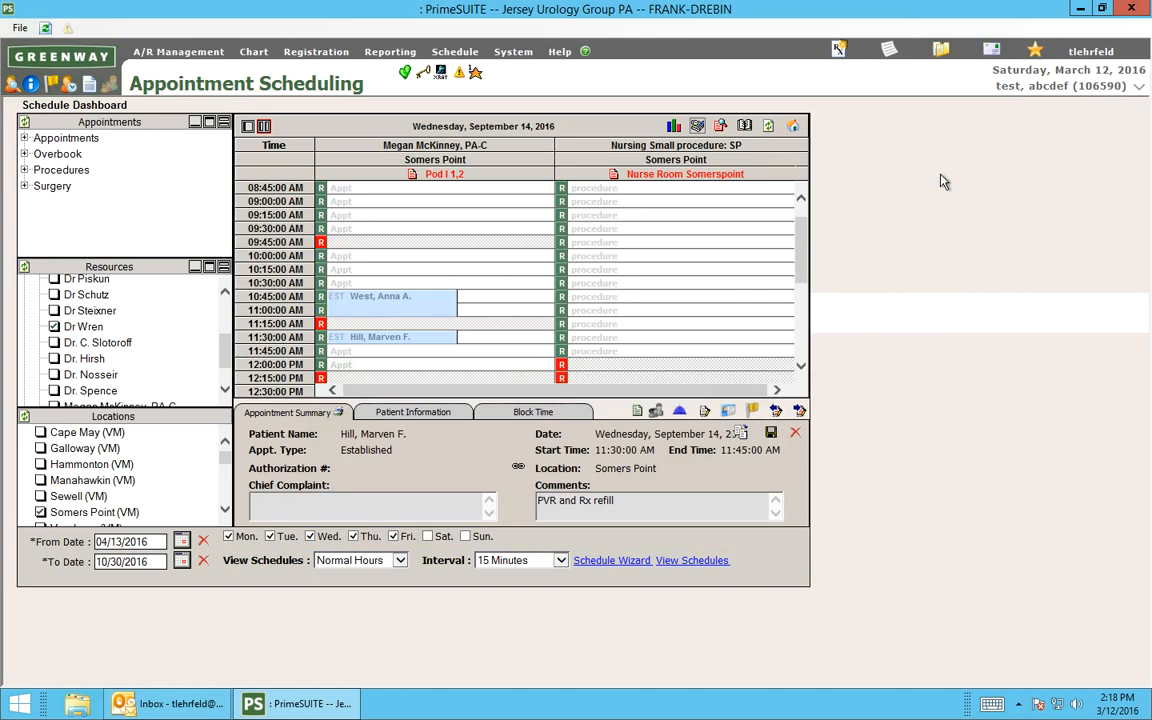
{"action": "left_click", "coordinate": [800, 411]}
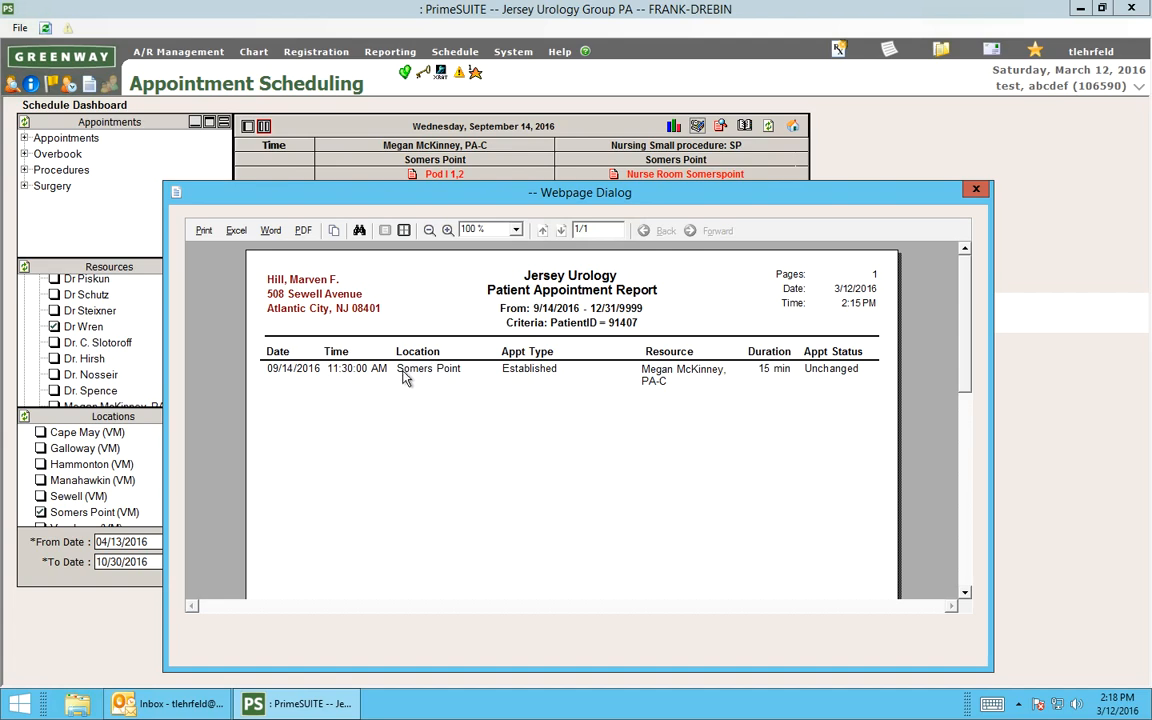
{"action": "left_click", "coordinate": [977, 191]}
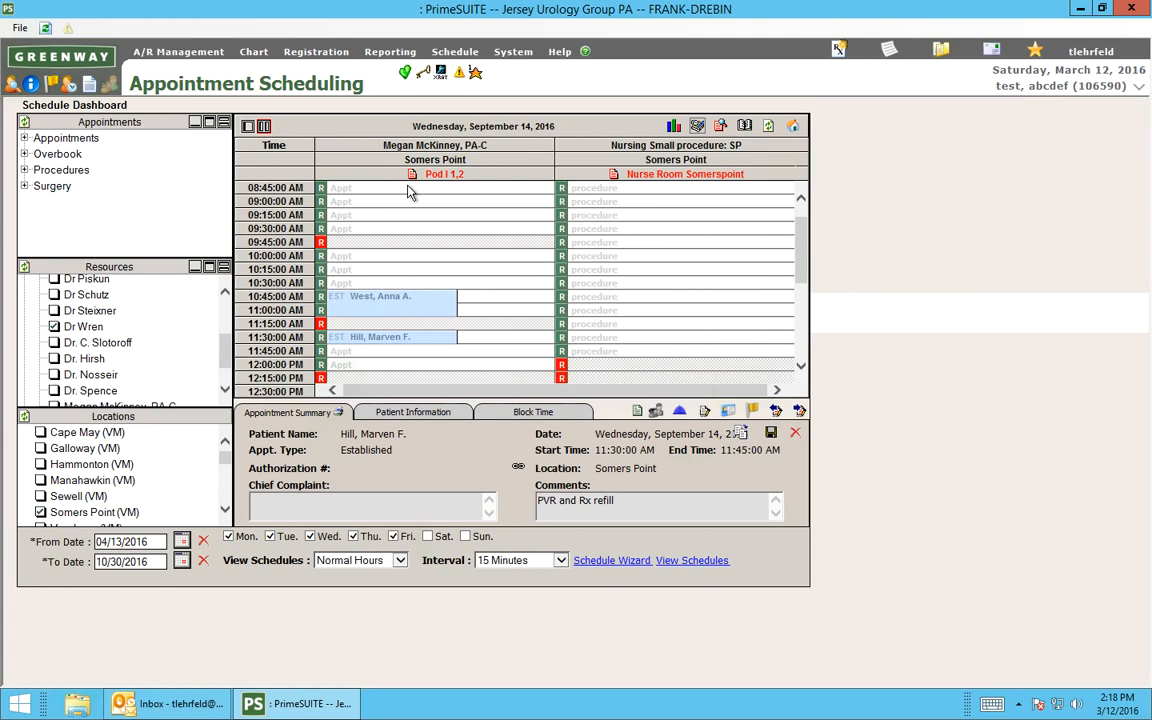